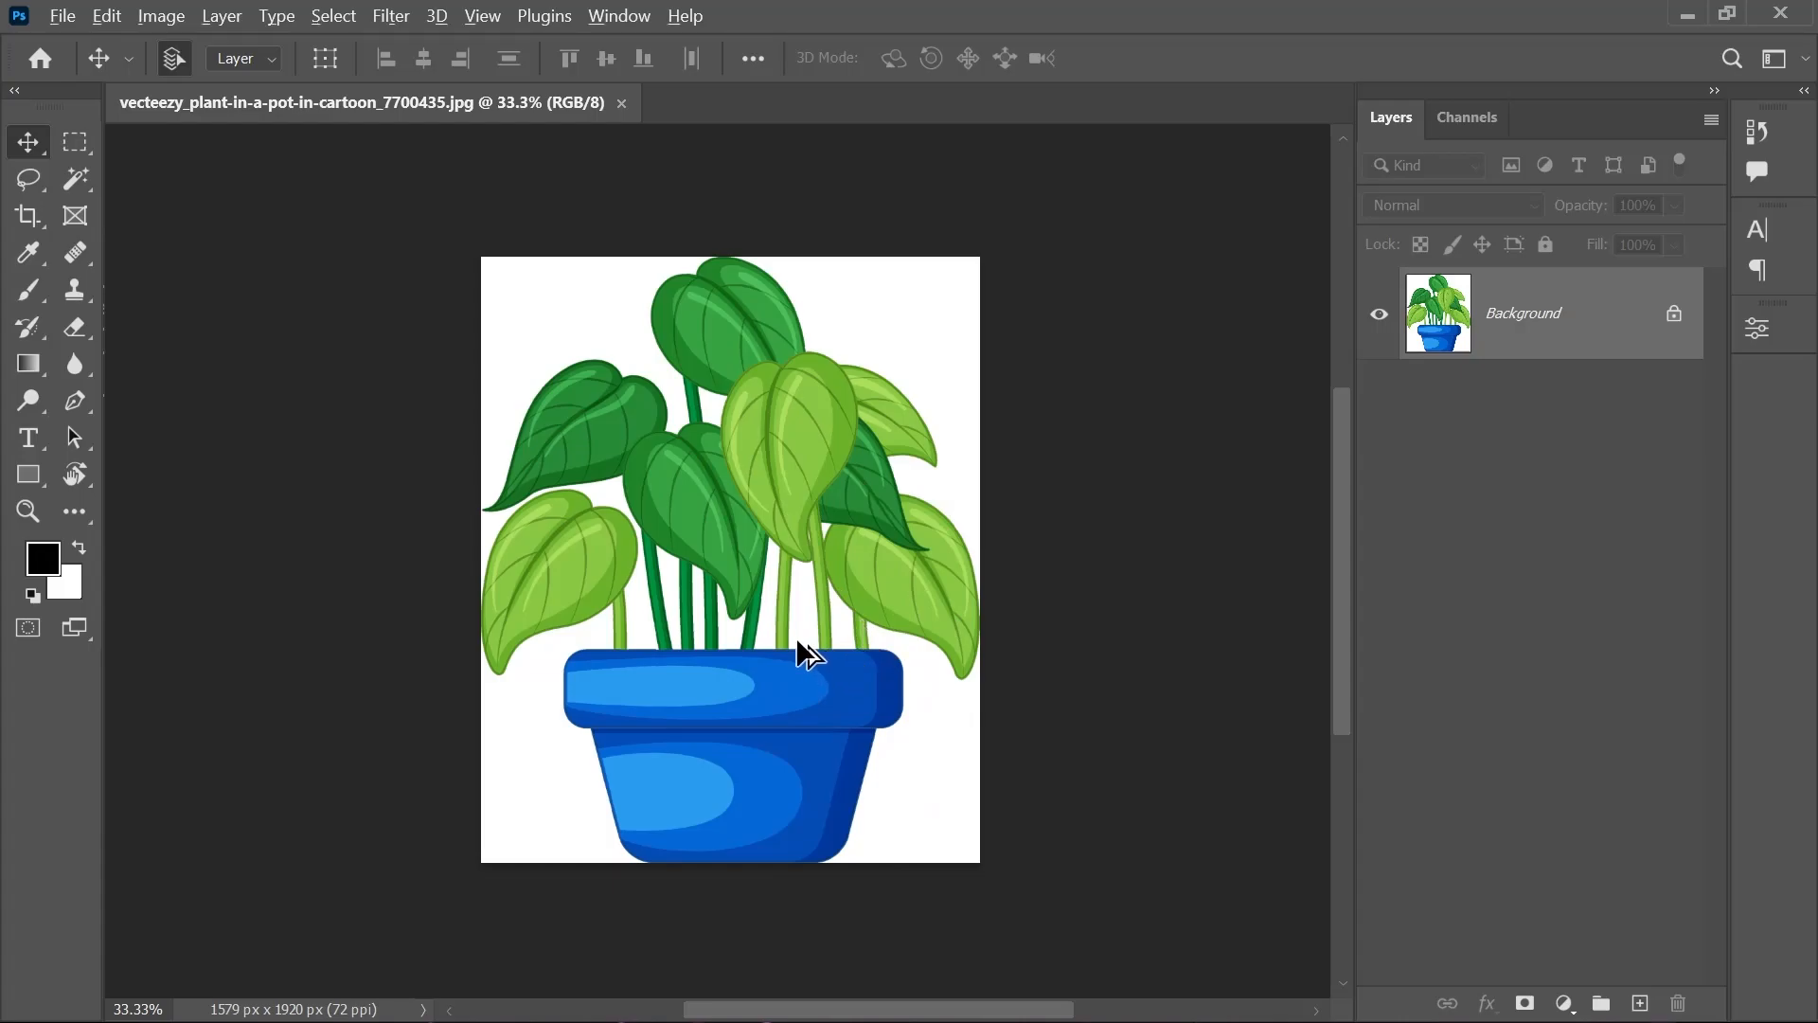
{"action": "scroll", "coordinate": [807, 645], "scroll_direction": "up", "scroll_amount": 2}
{"action": "scroll", "coordinate": [805, 646], "scroll_direction": "down", "scroll_amount": 2}
{"action": "scroll", "coordinate": [804, 650], "scroll_direction": "up", "scroll_amount": 2}
{"action": "scroll", "coordinate": [795, 640], "scroll_direction": "down", "scroll_amount": 1}
{"action": "left_click_drag", "start_coordinate": [663, 537], "coordinate": [677, 548]}
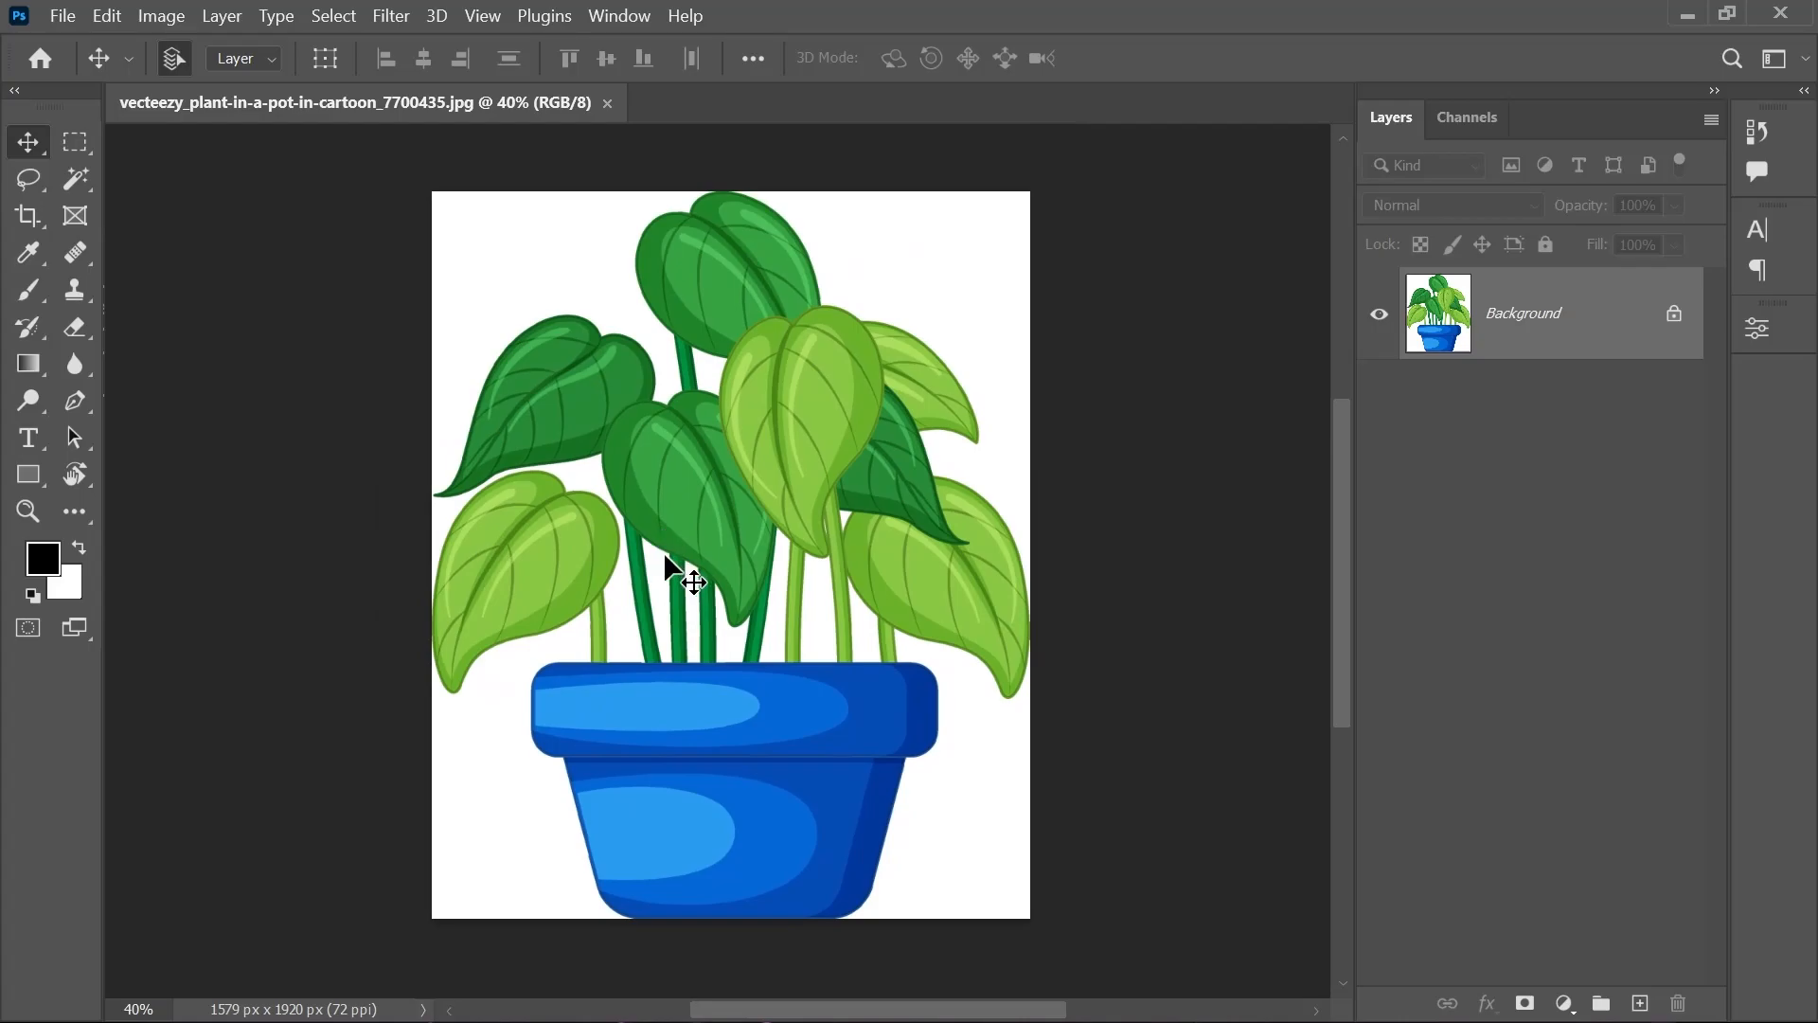
- Switch to File Explorer to look over the sample images in the Removing White Background folder, and return to the plant image
{"action": "left_click", "coordinate": [879, 990]}
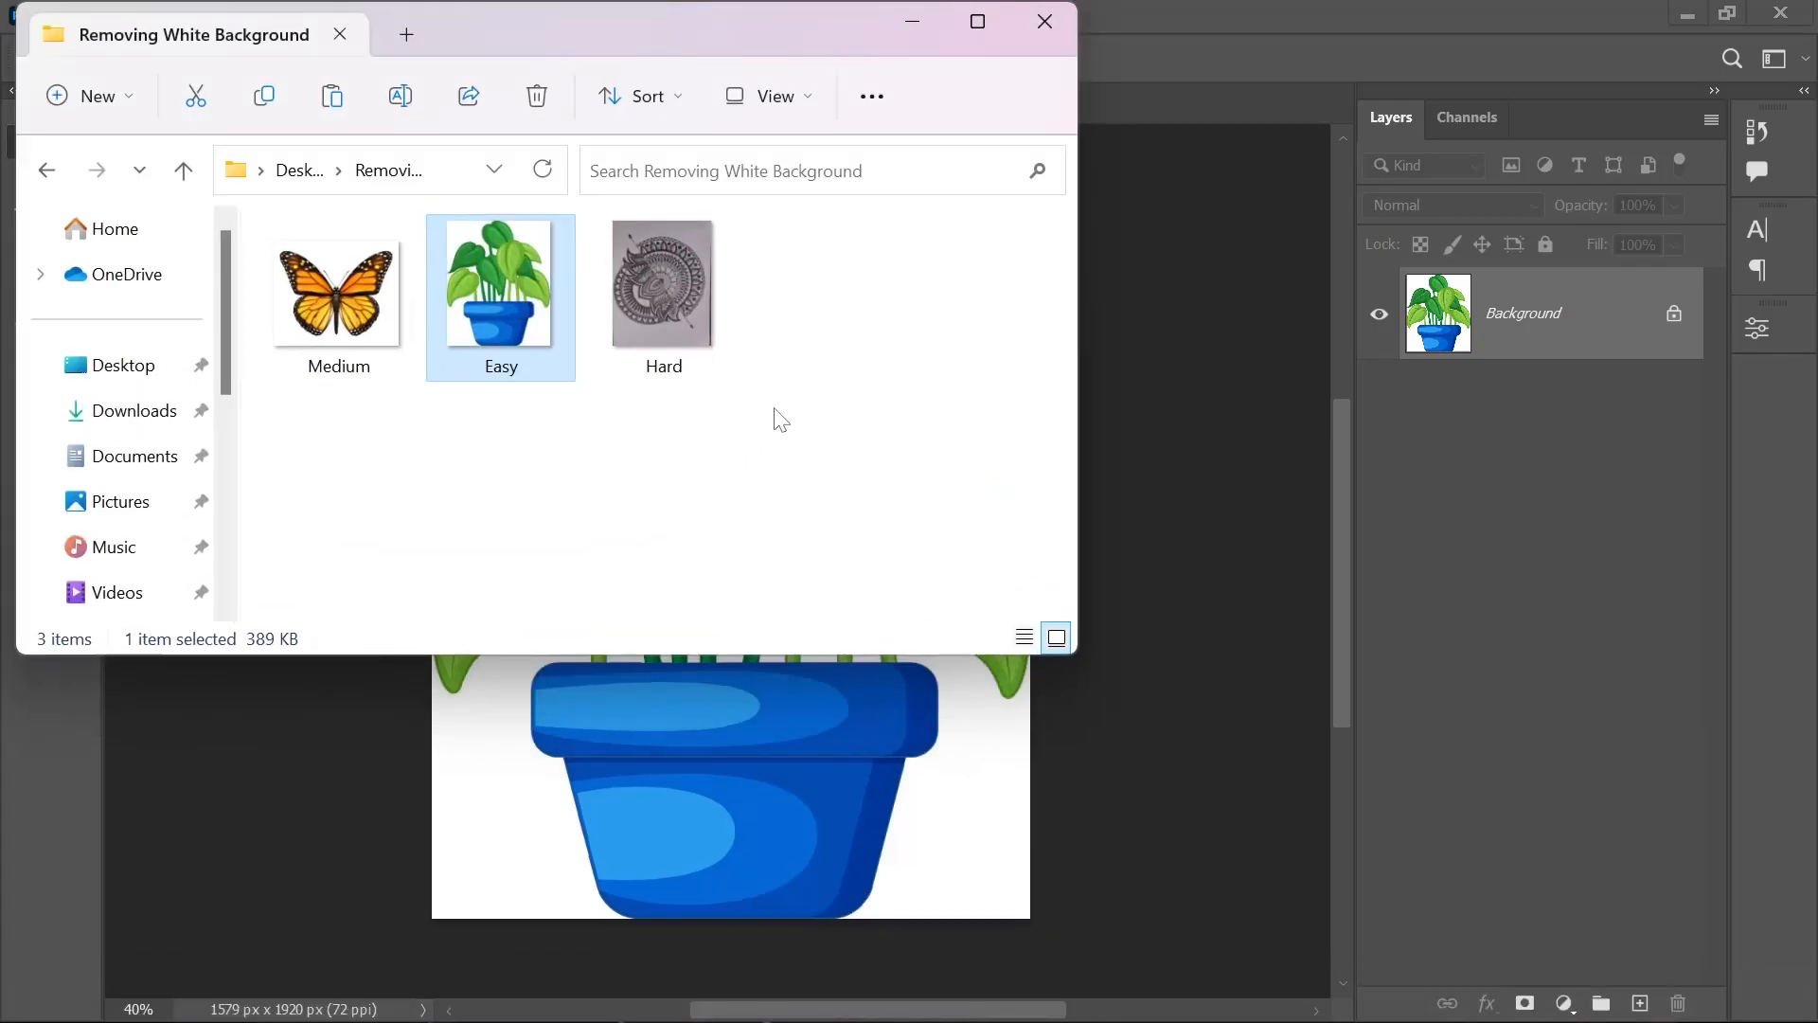
{"action": "left_click", "coordinate": [746, 418]}
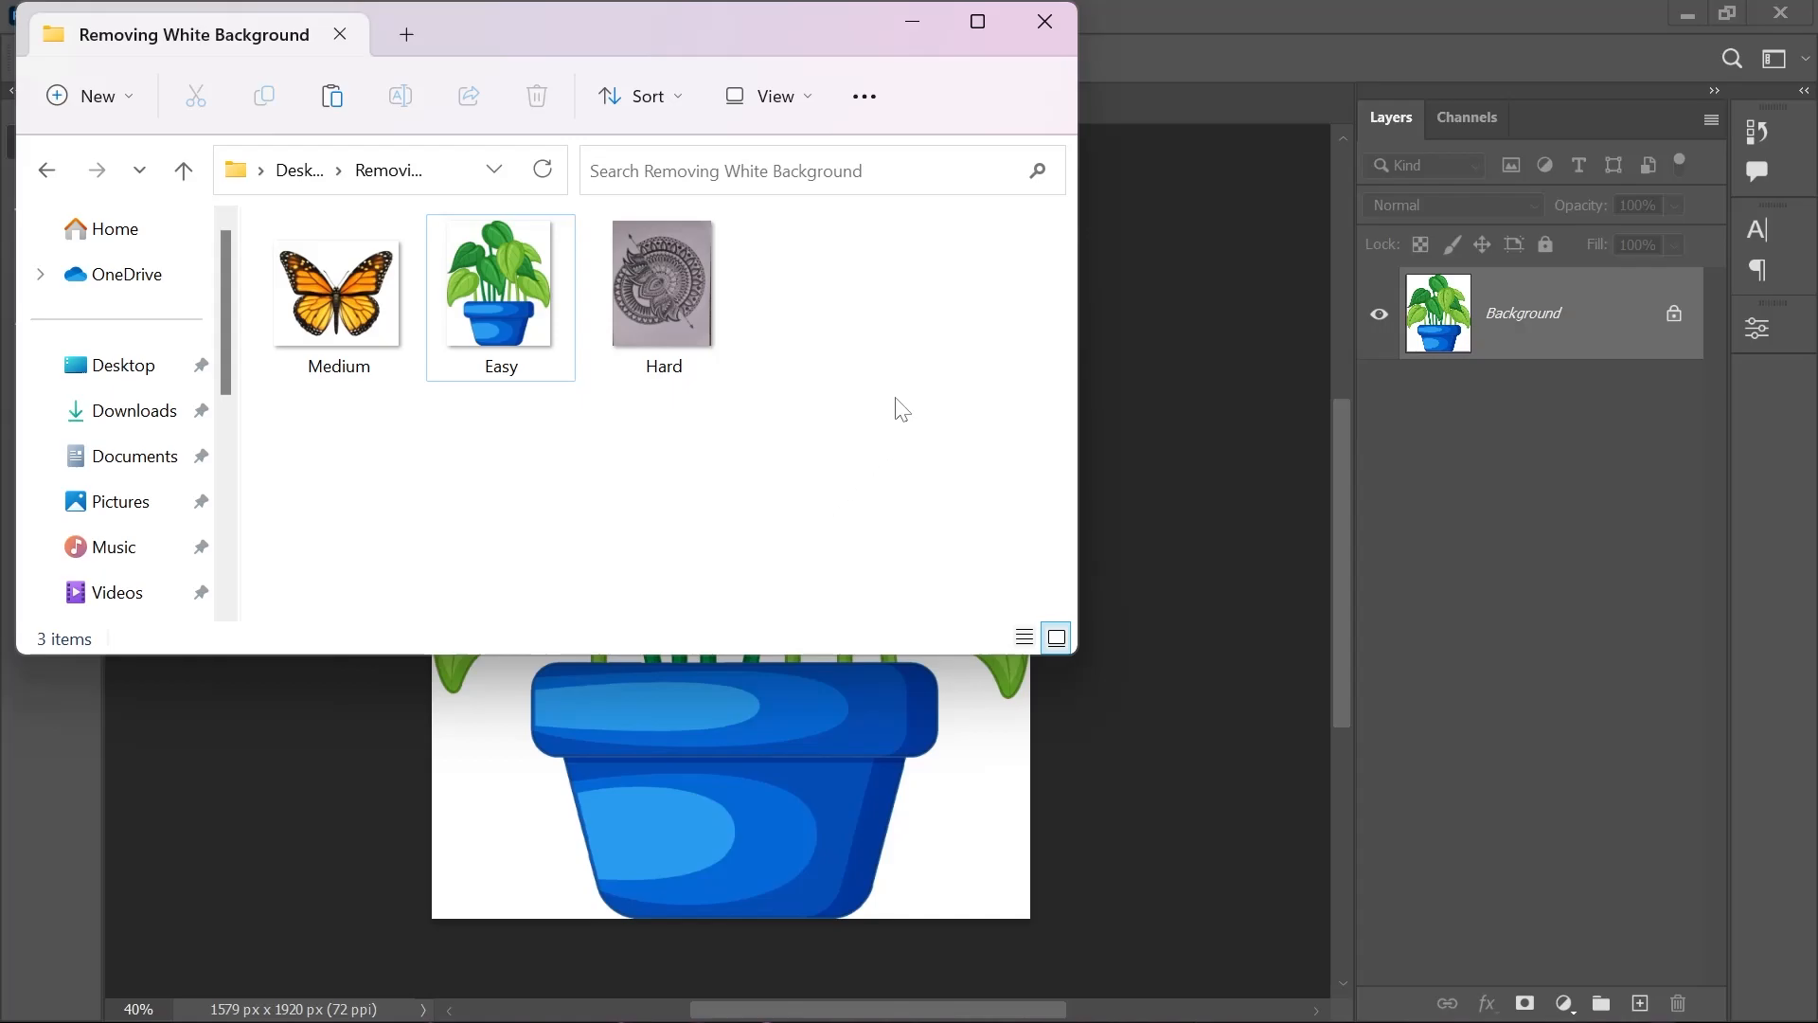
{"action": "left_click", "coordinate": [913, 21]}
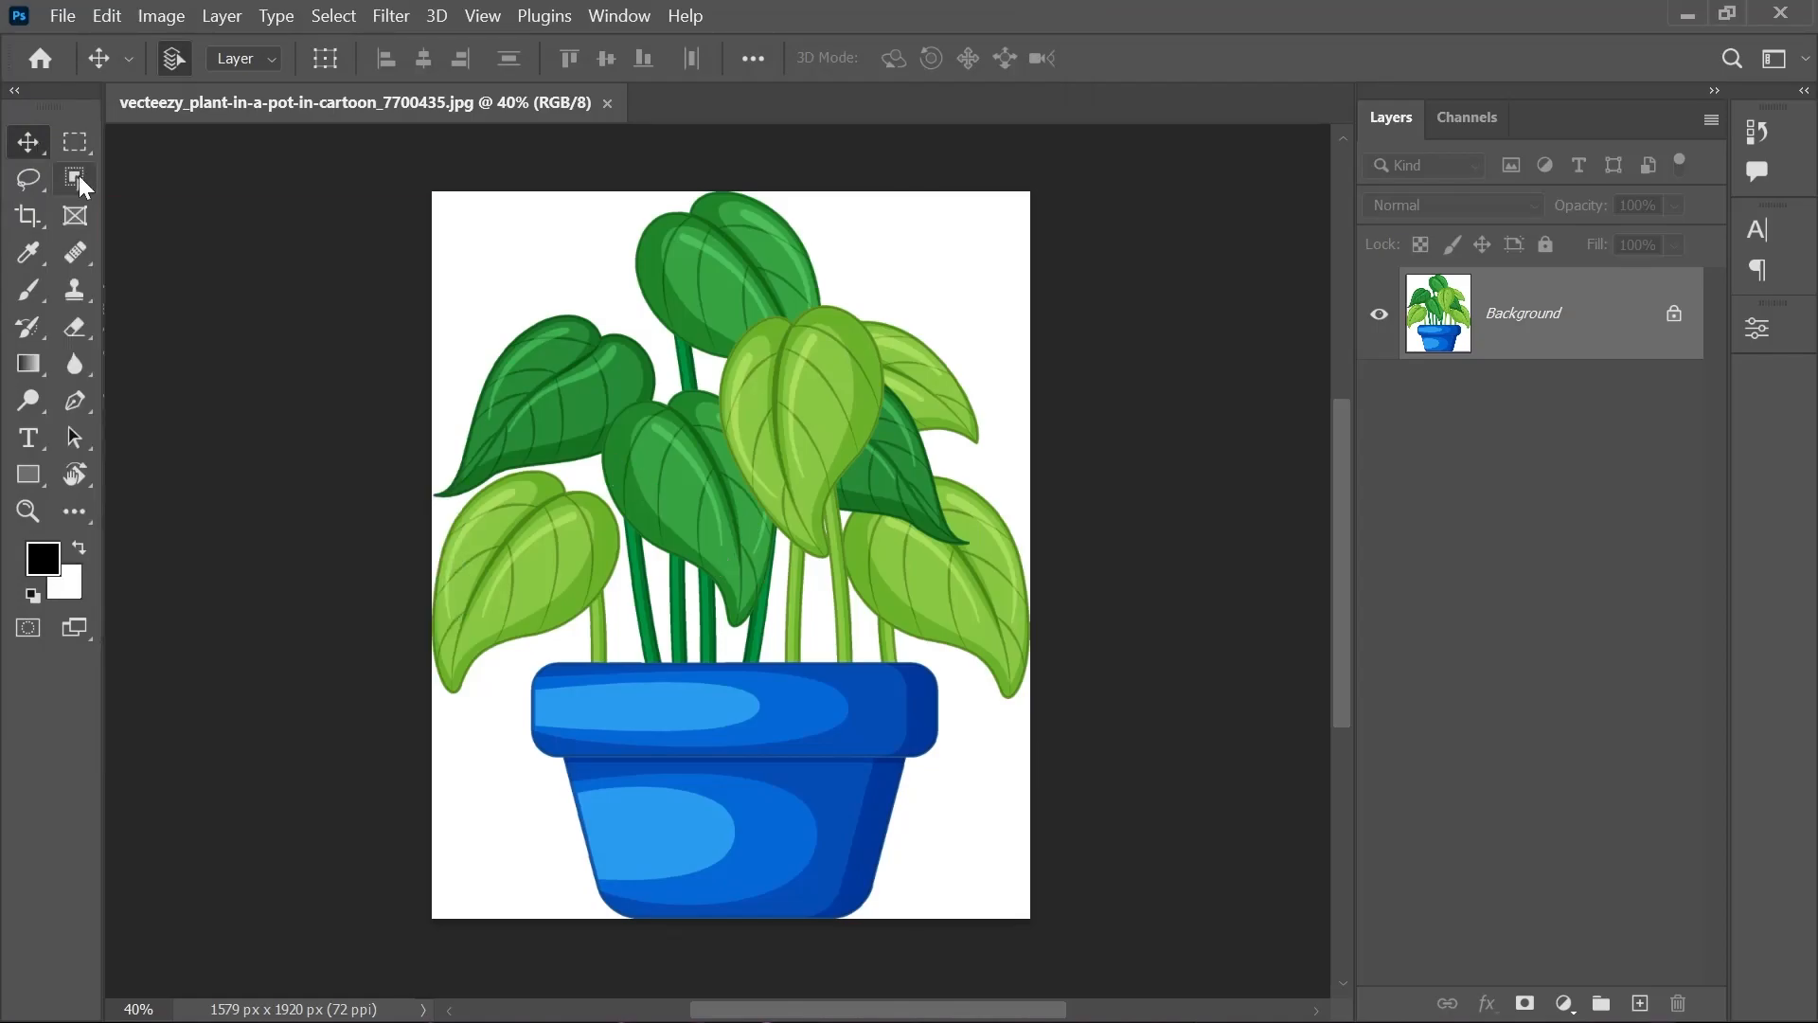
- Select the white background around the potted plant with the Magic Wand tool
{"action": "left_click", "coordinate": [75, 178]}
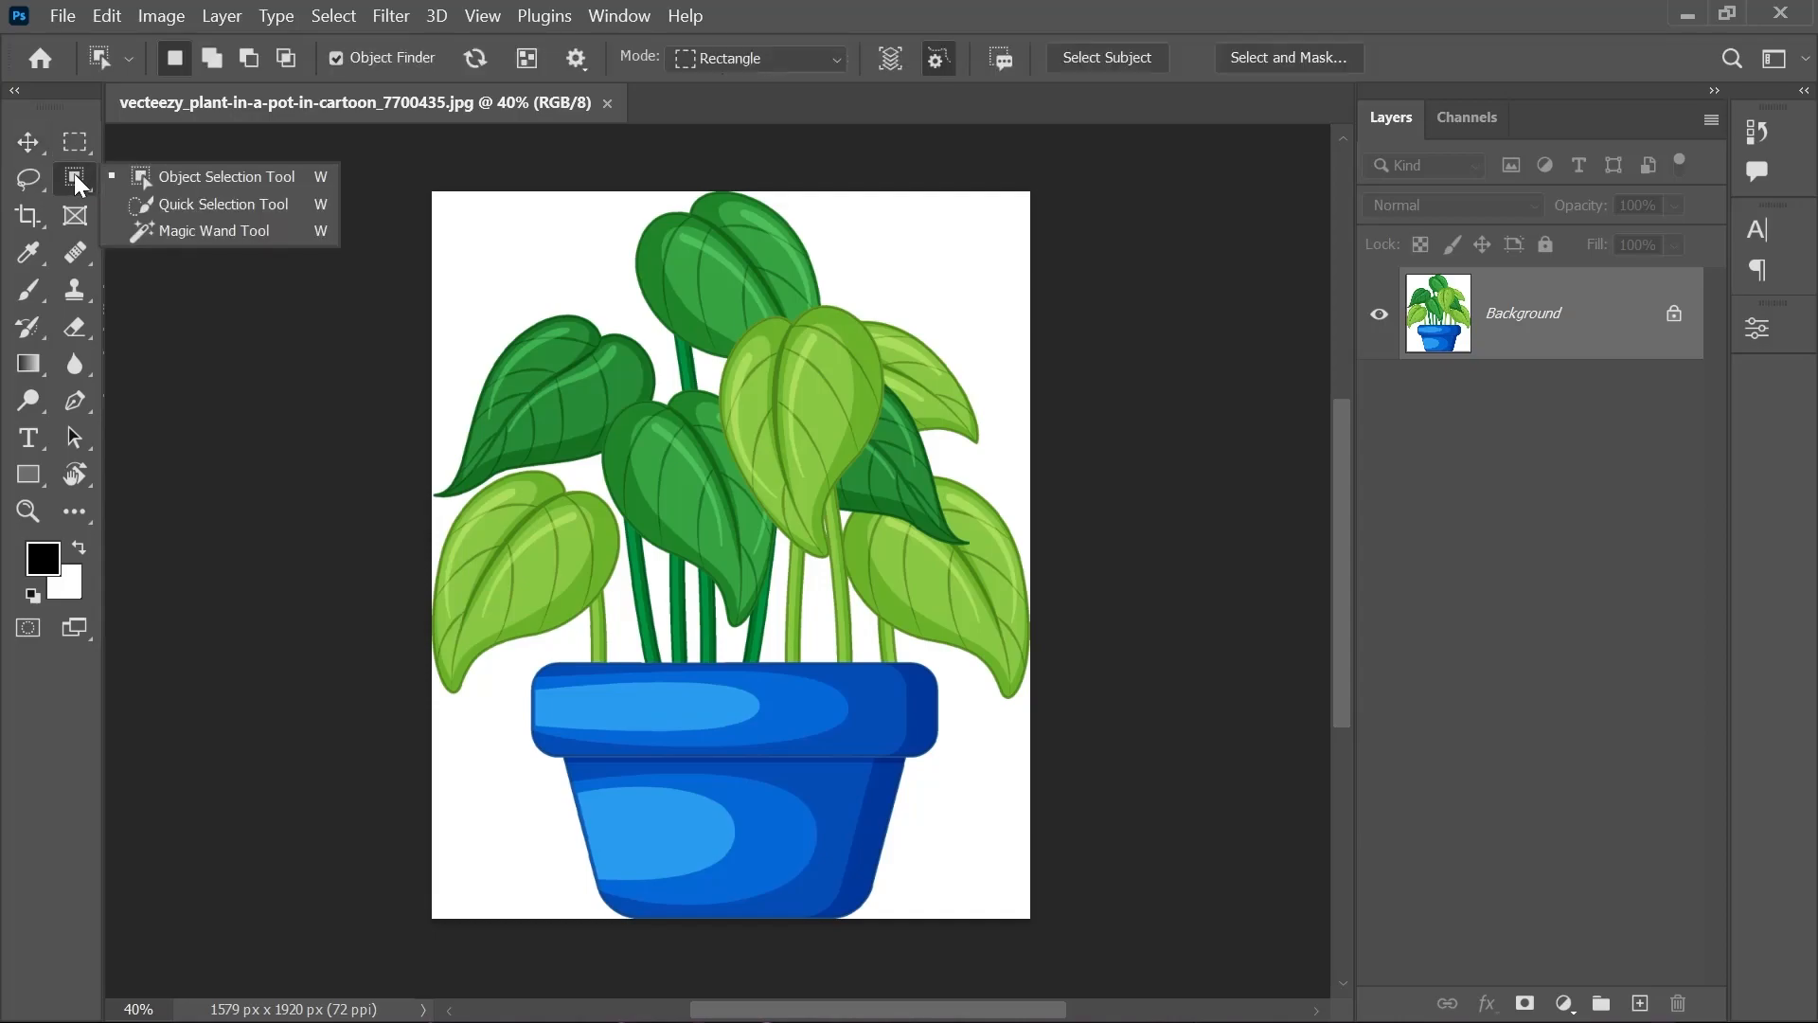
{"action": "left_click", "coordinate": [145, 227]}
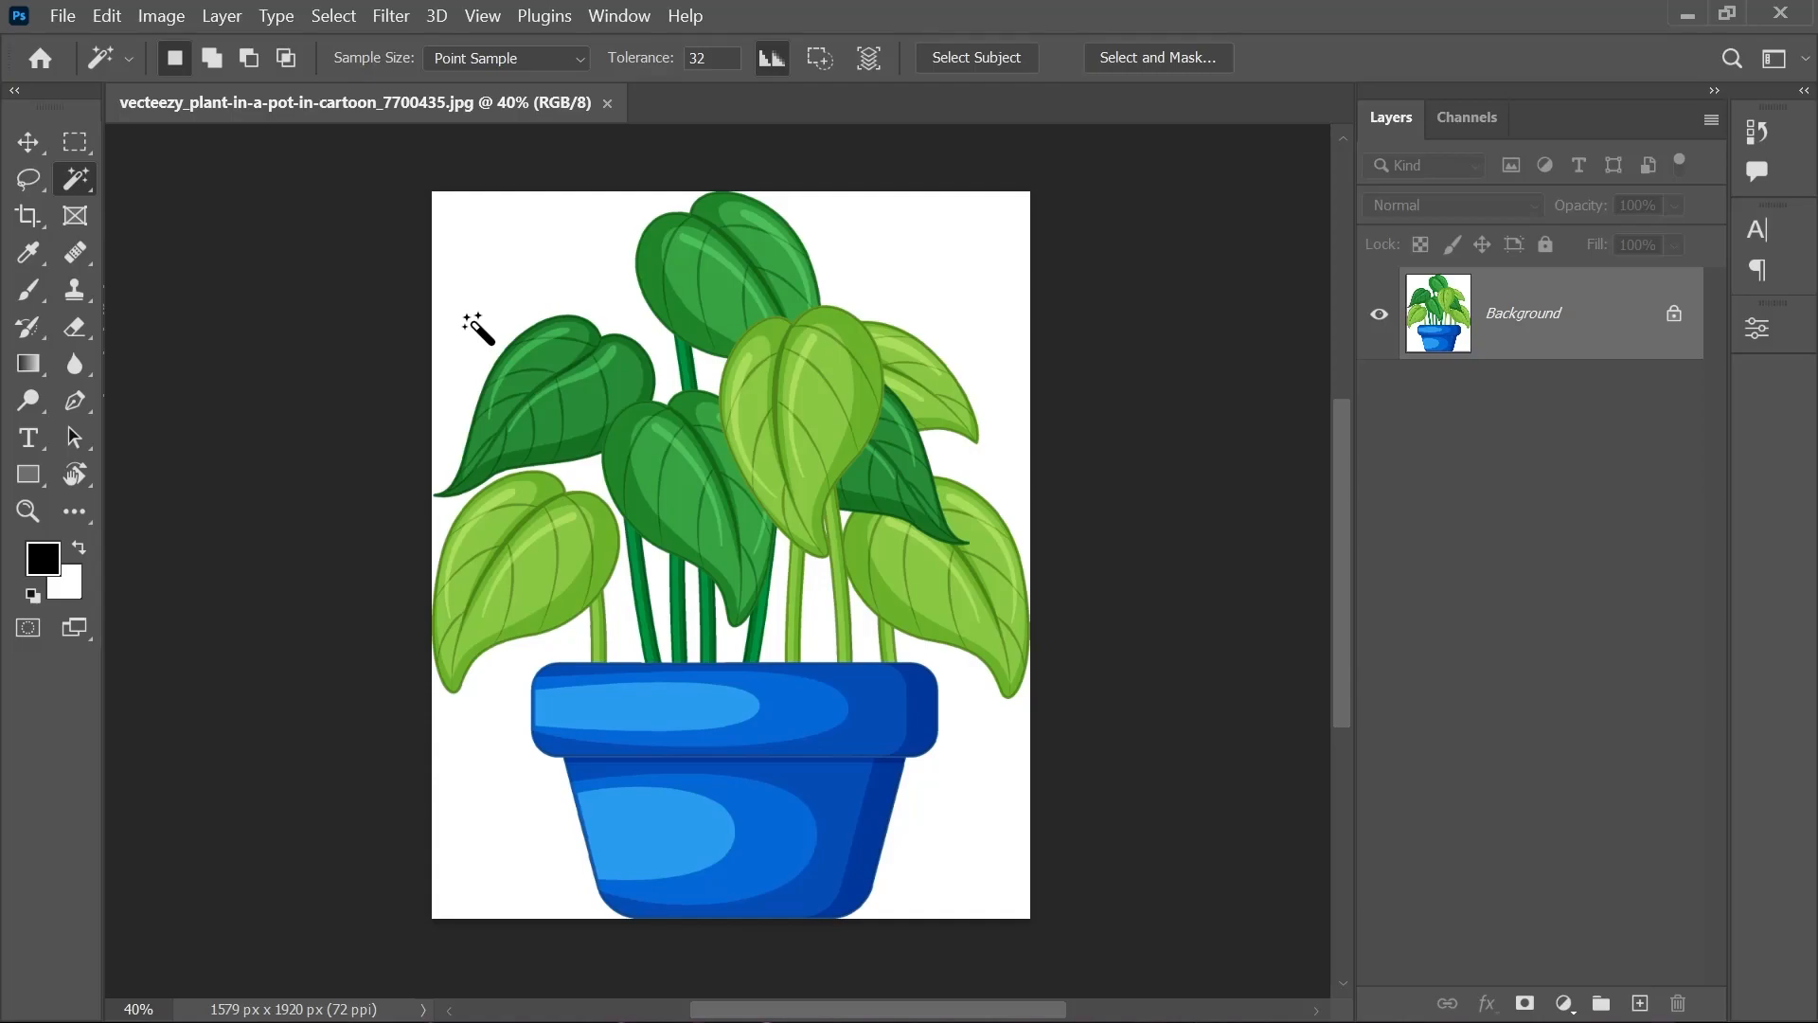
{"action": "left_click", "coordinate": [507, 244]}
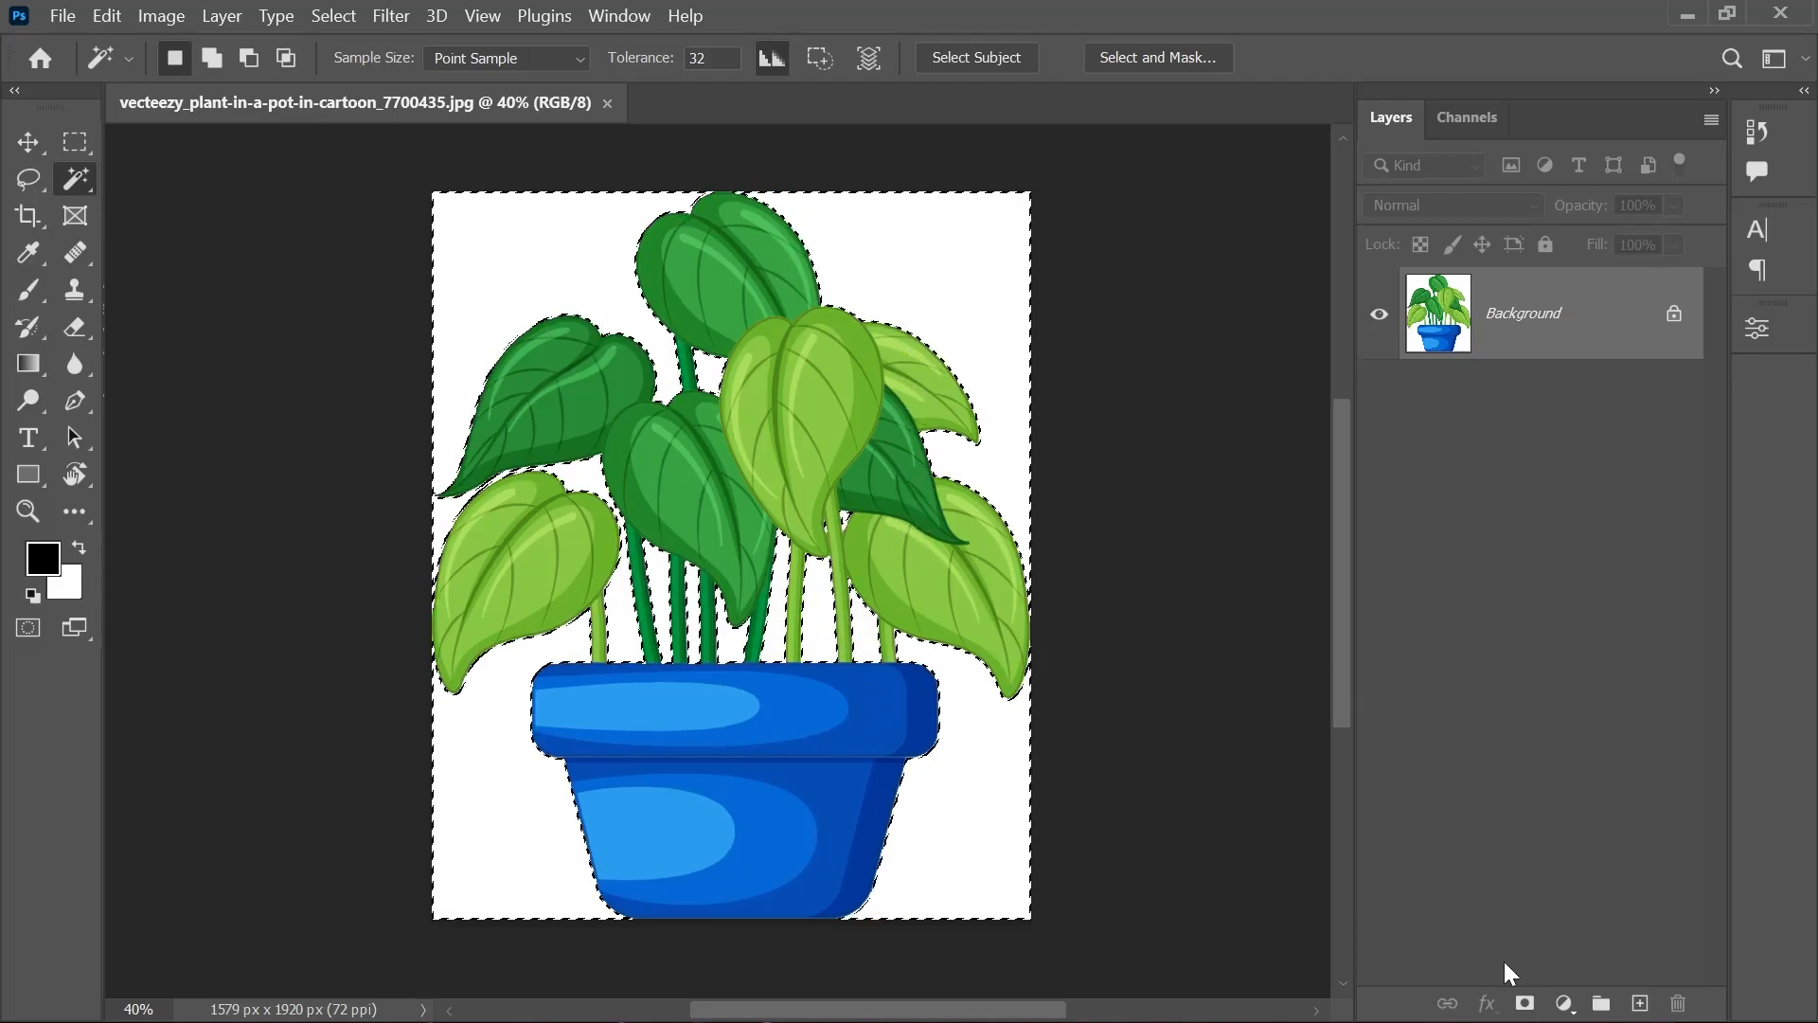
- Try adding a layer mask from the white background selection, check the masked plant image, and undo the mask
{"action": "left_click", "coordinate": [1526, 994]}
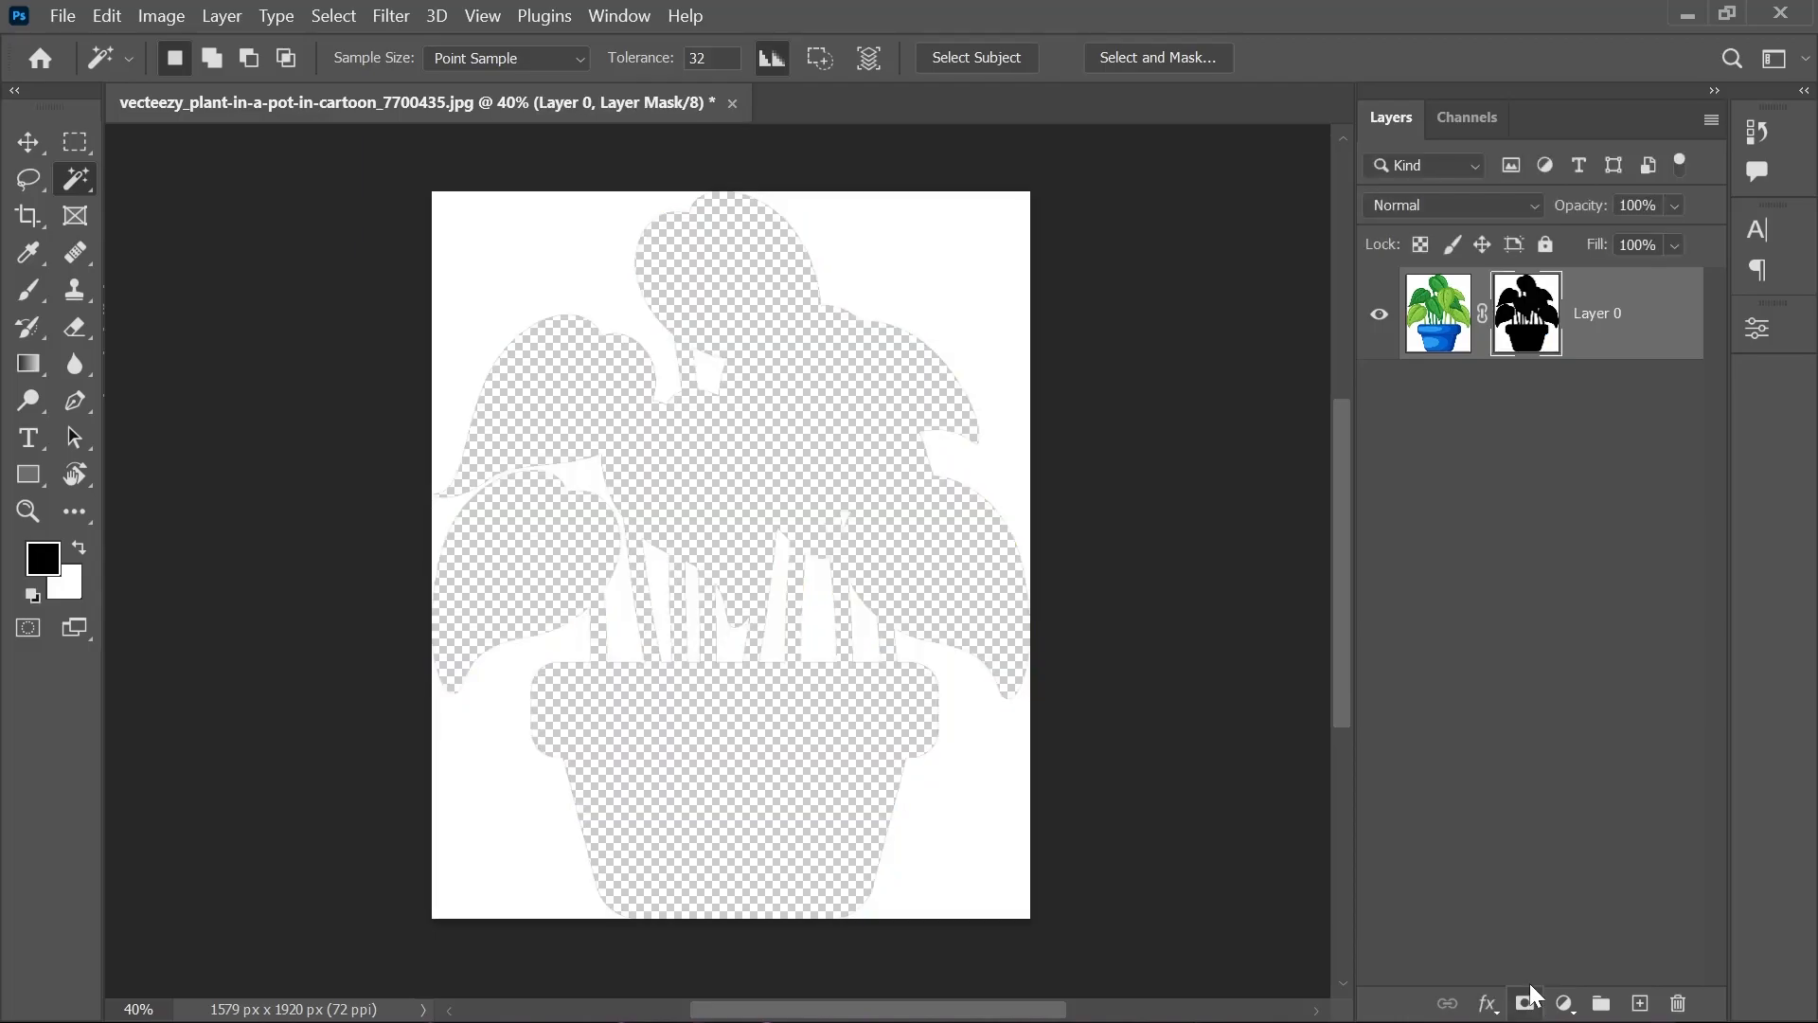
{"action": "scroll", "coordinate": [893, 479], "scroll_direction": "up", "scroll_amount": 2}
{"action": "scroll", "coordinate": [885, 476], "scroll_direction": "down", "scroll_amount": 3}
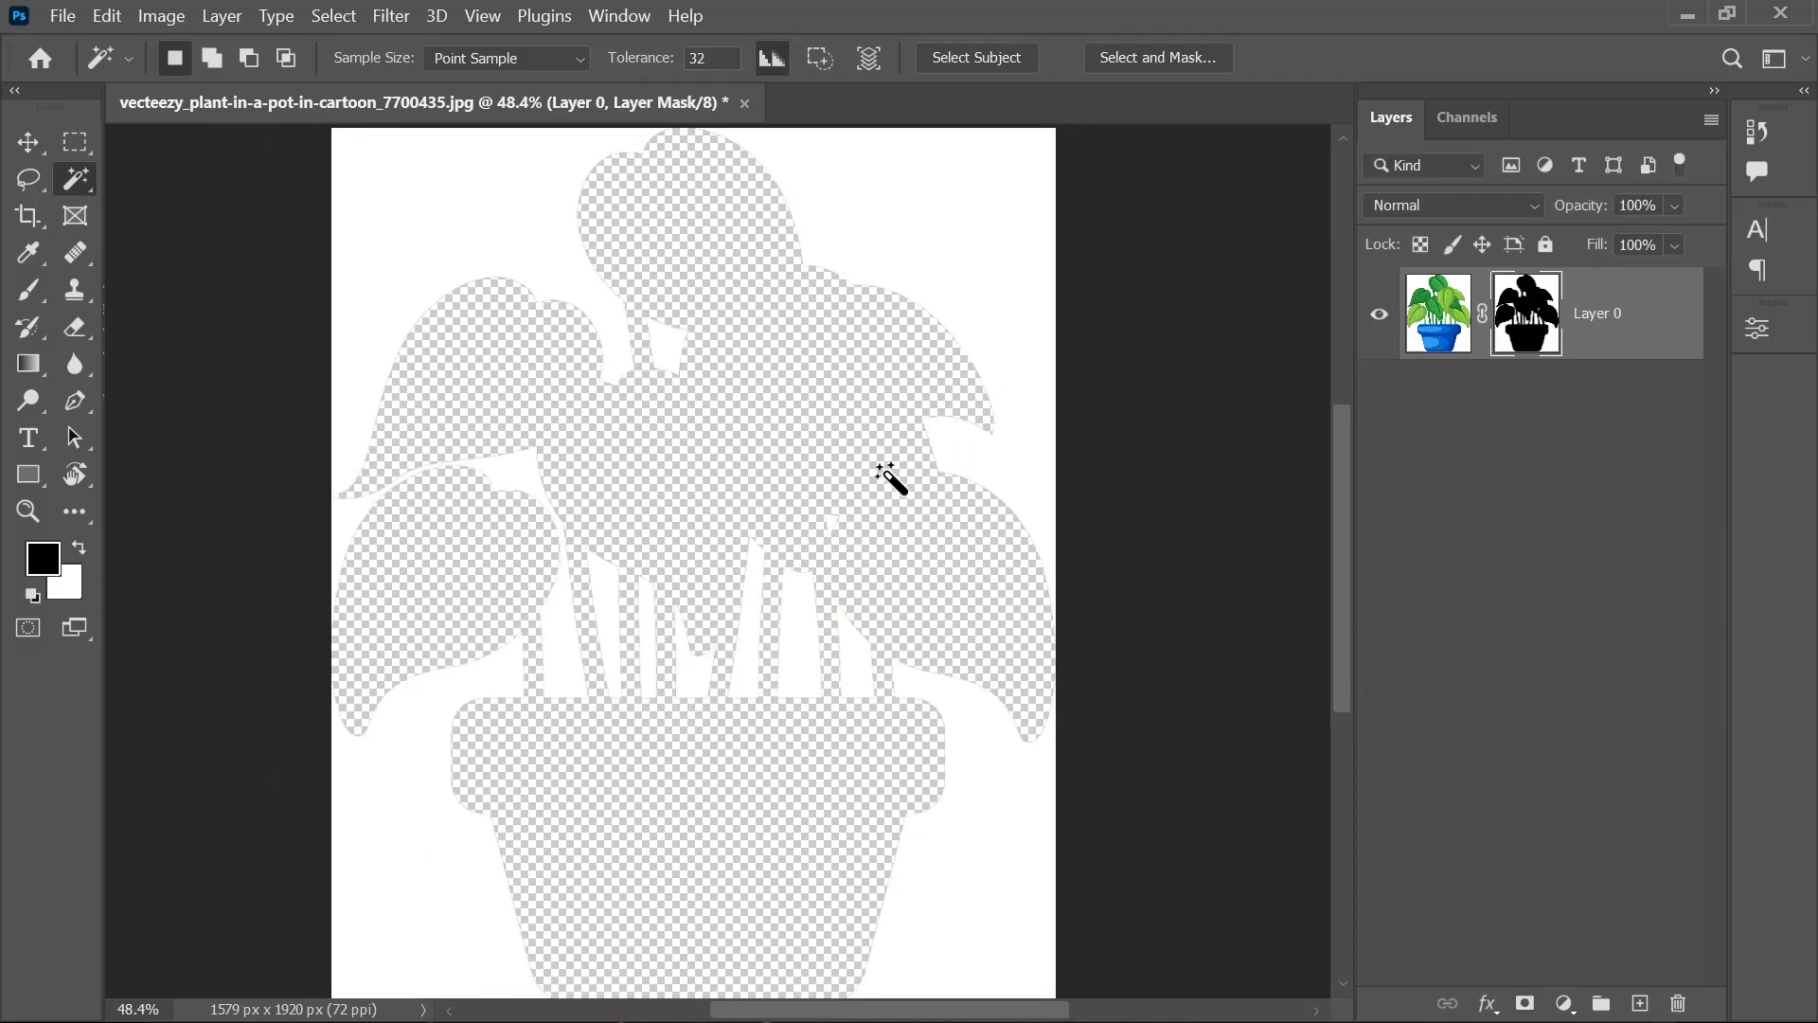
{"action": "left_click_drag", "start_coordinate": [771, 410], "coordinate": [800, 406]}
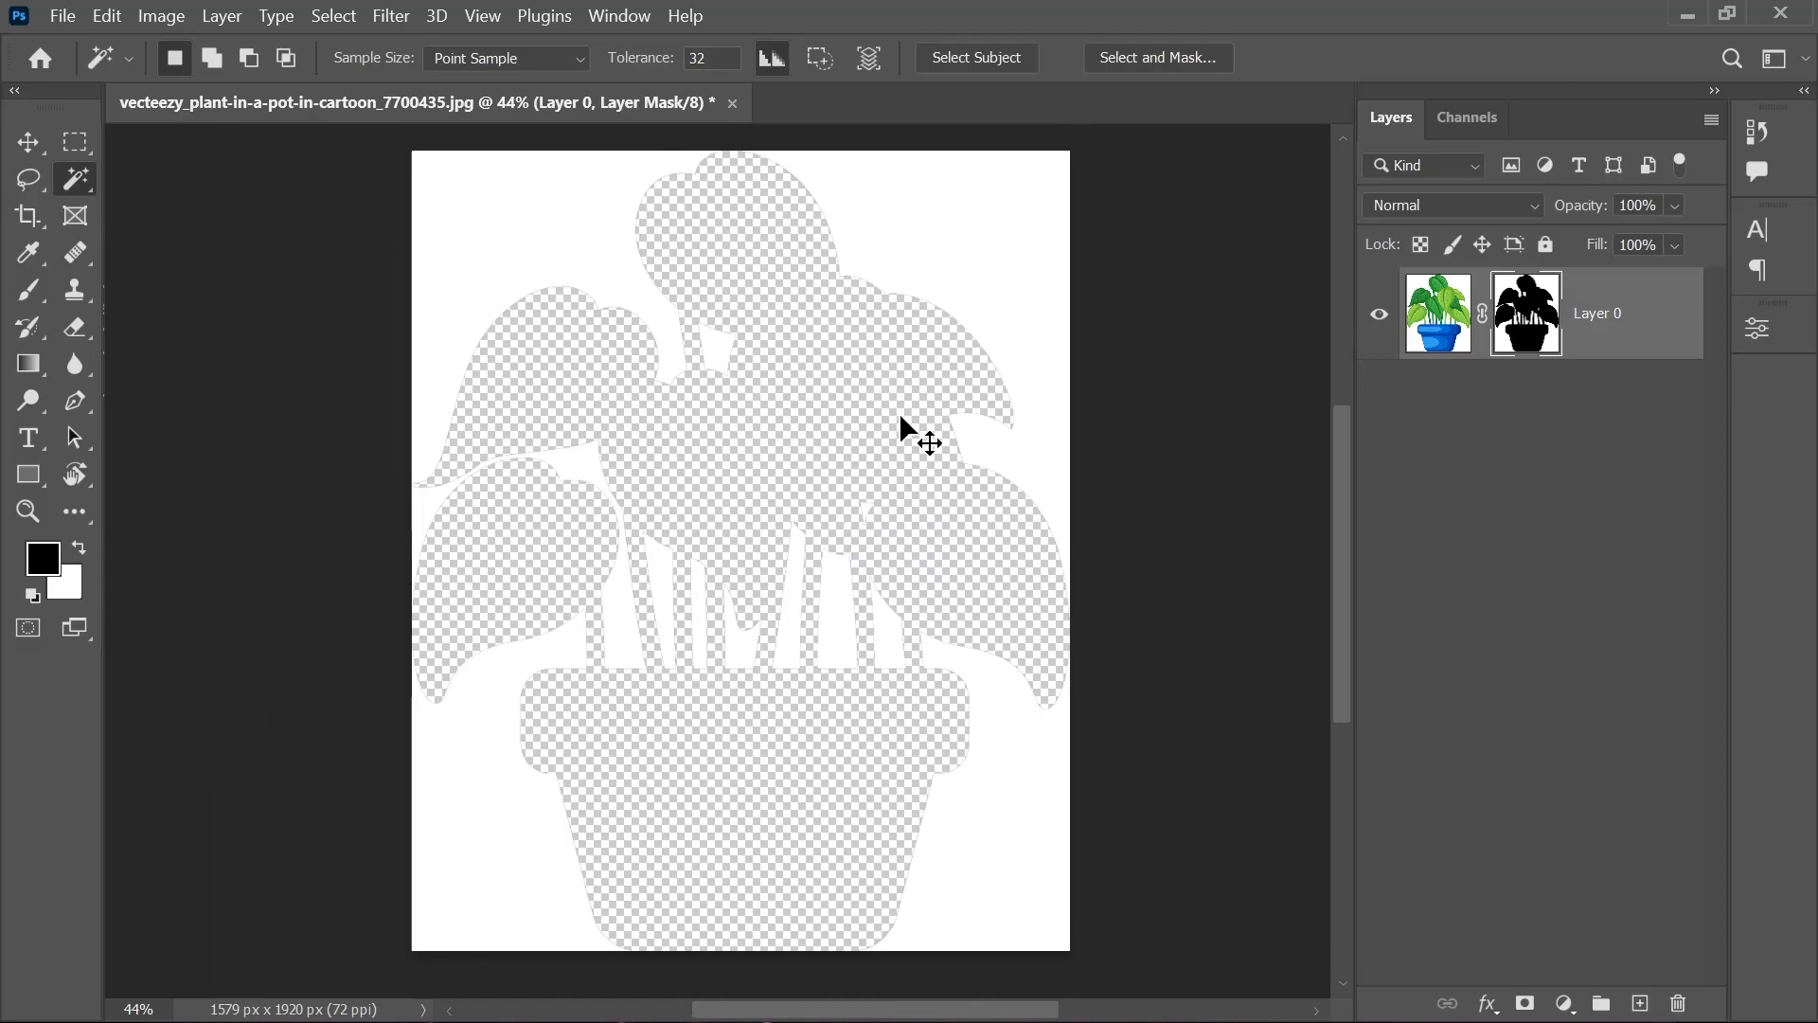
{"action": "key", "text": "ctrl+z"}
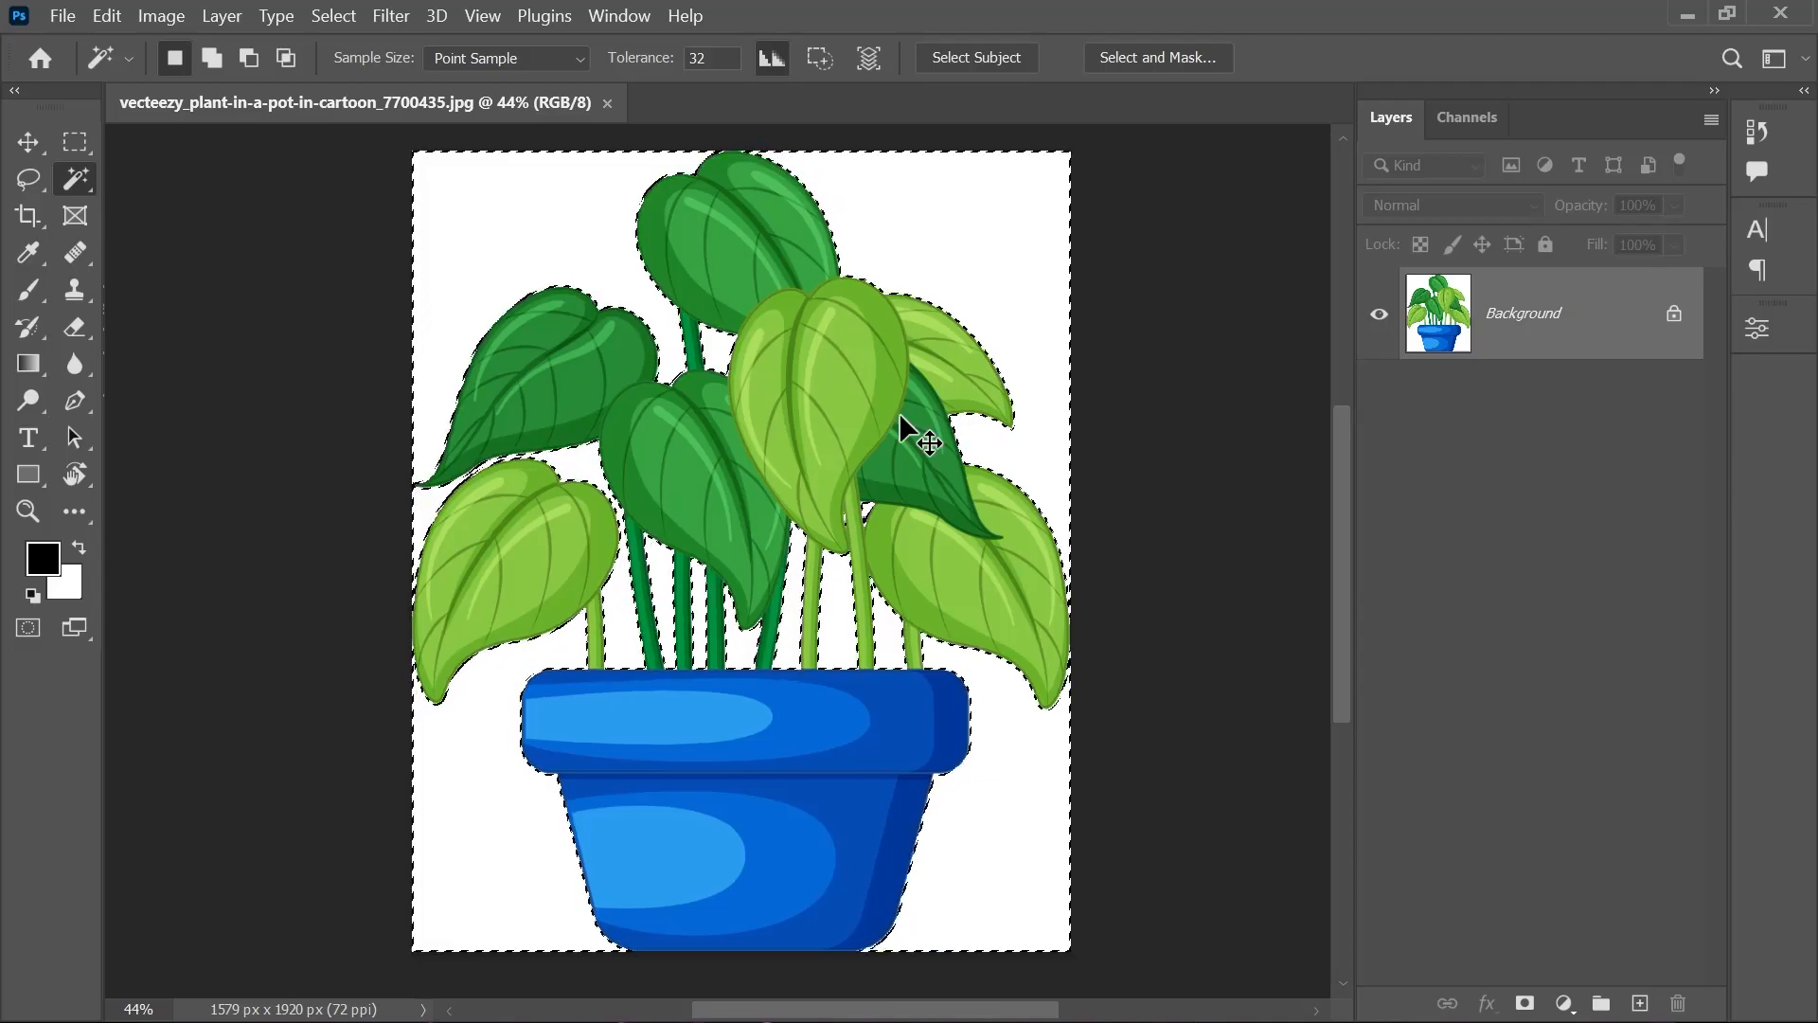
- Invert the selection so that the plant is selected instead of the white background
{"action": "key", "text": "ctrl+shift+i"}
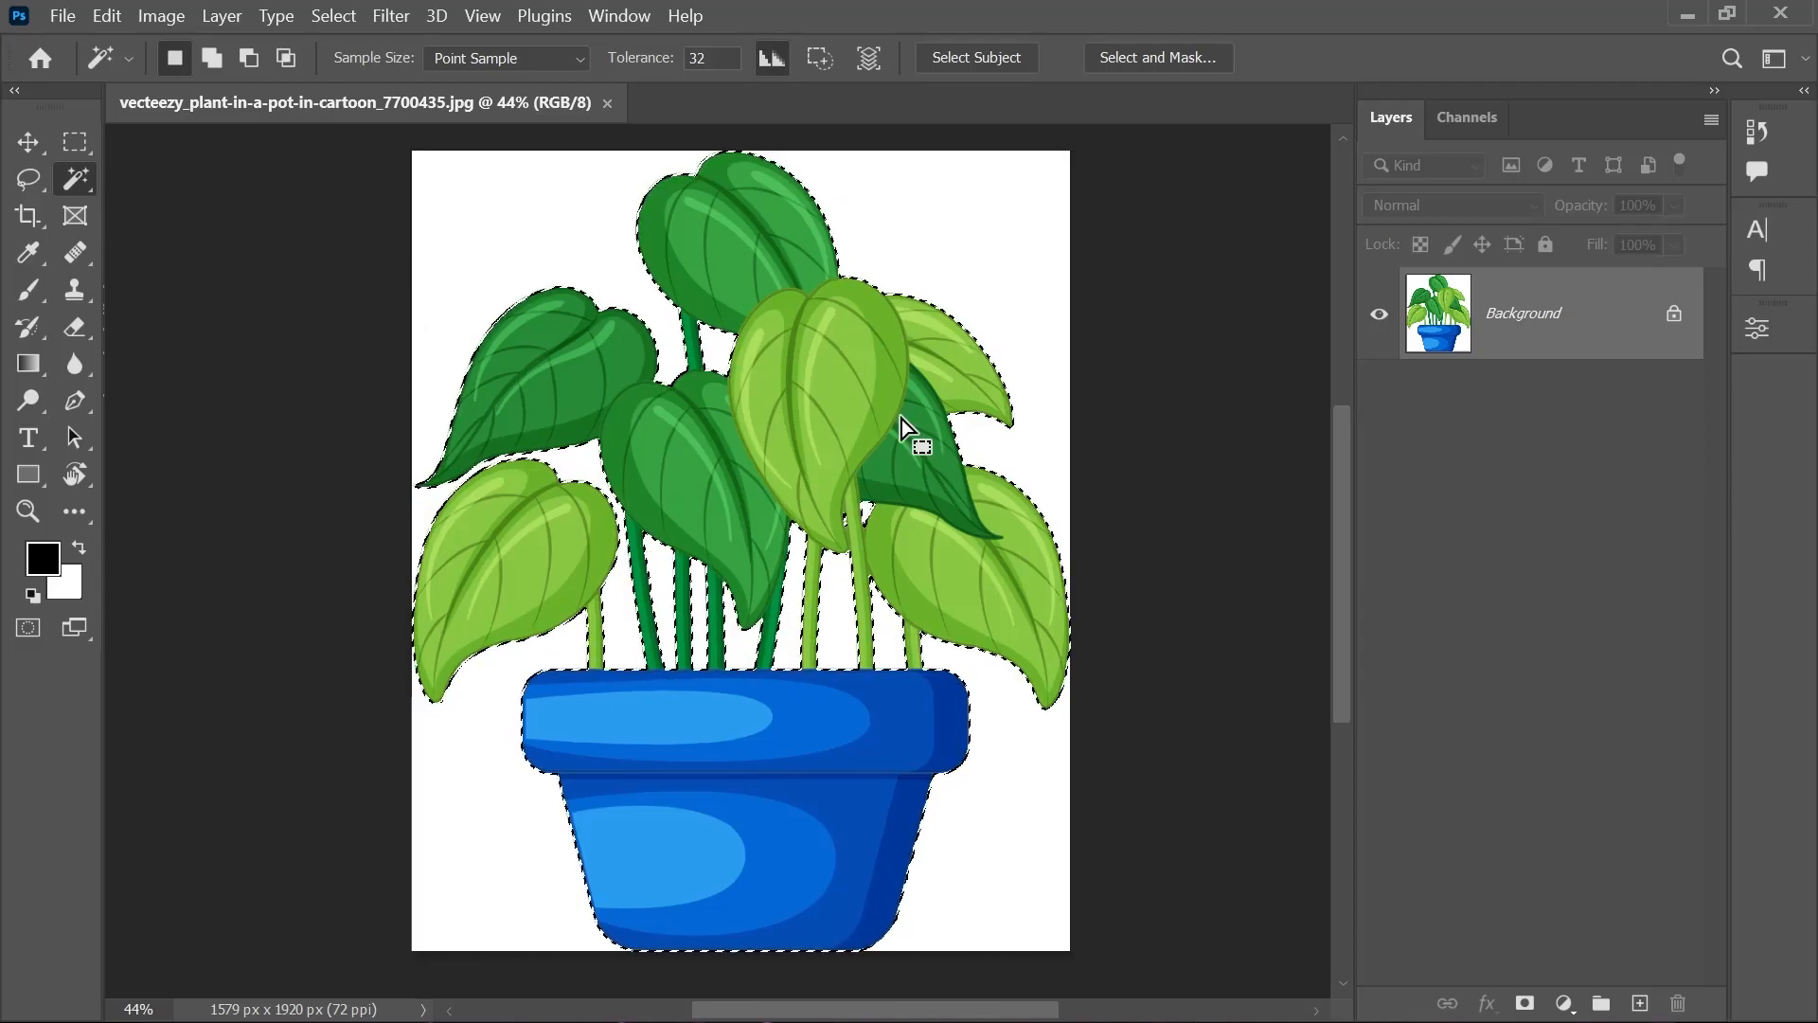
{"action": "key", "text": "ctrl+shift+i"}
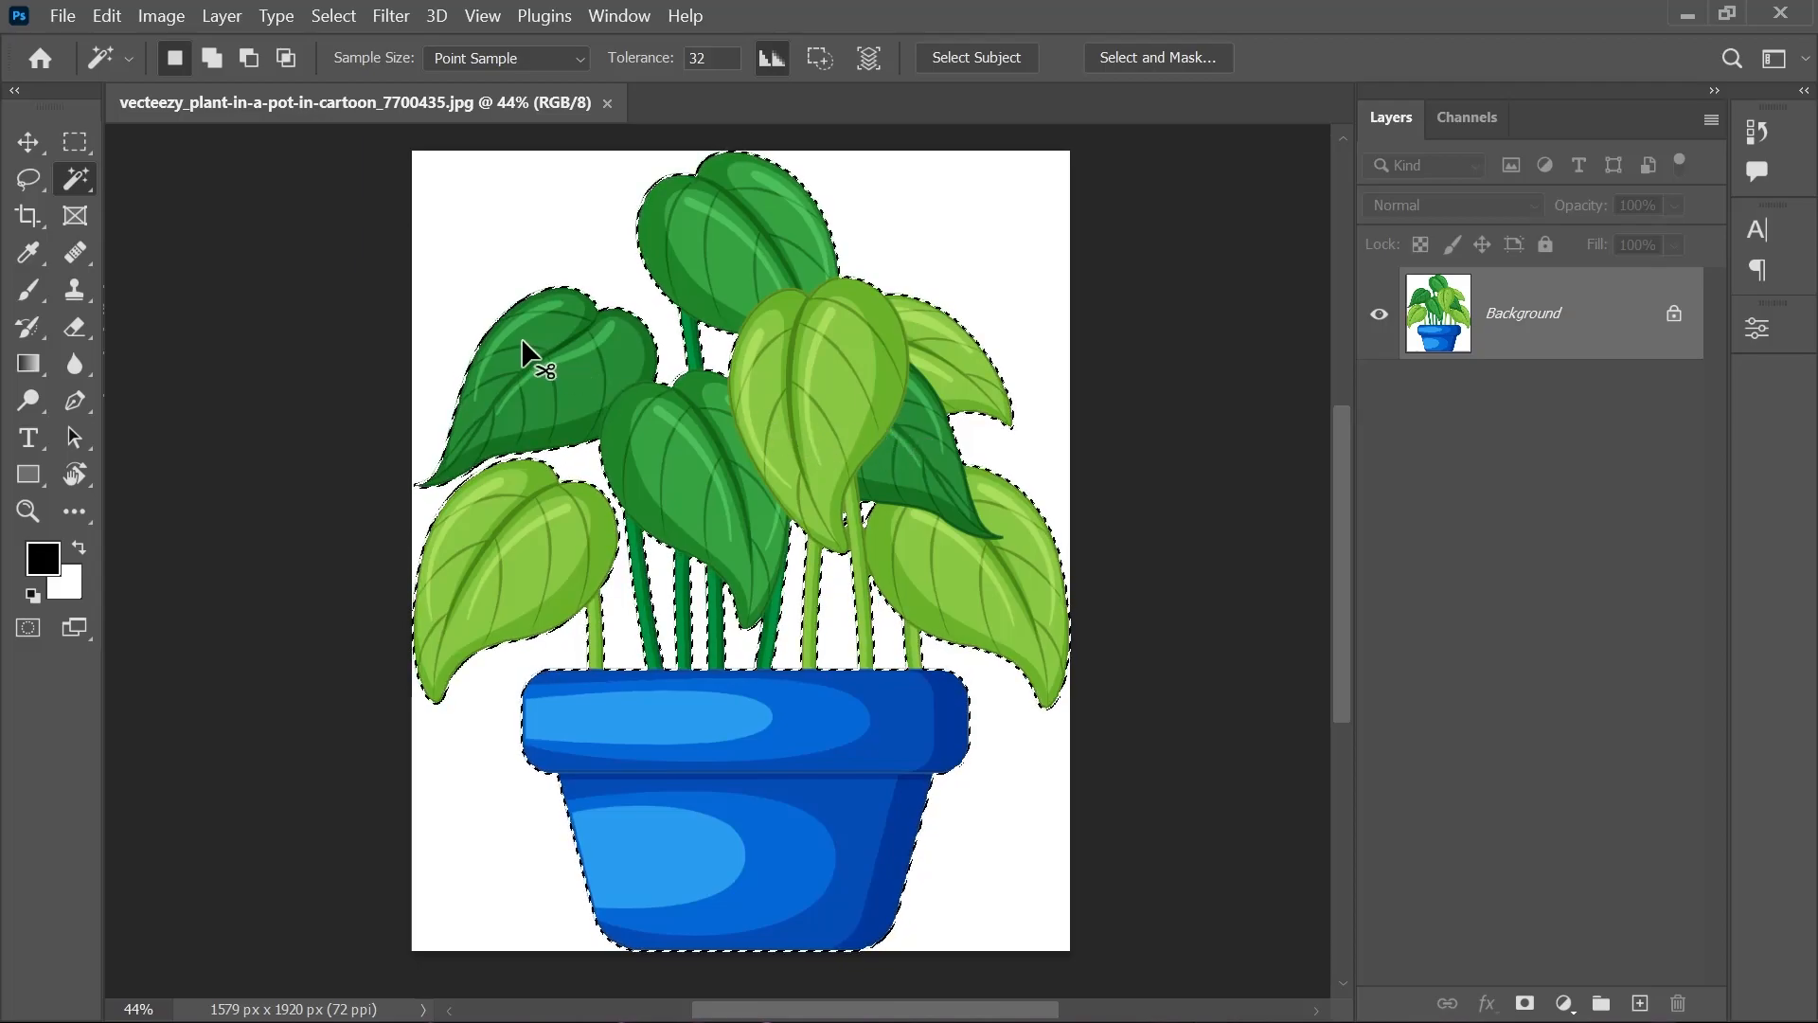
{"action": "left_click", "coordinate": [347, 21]}
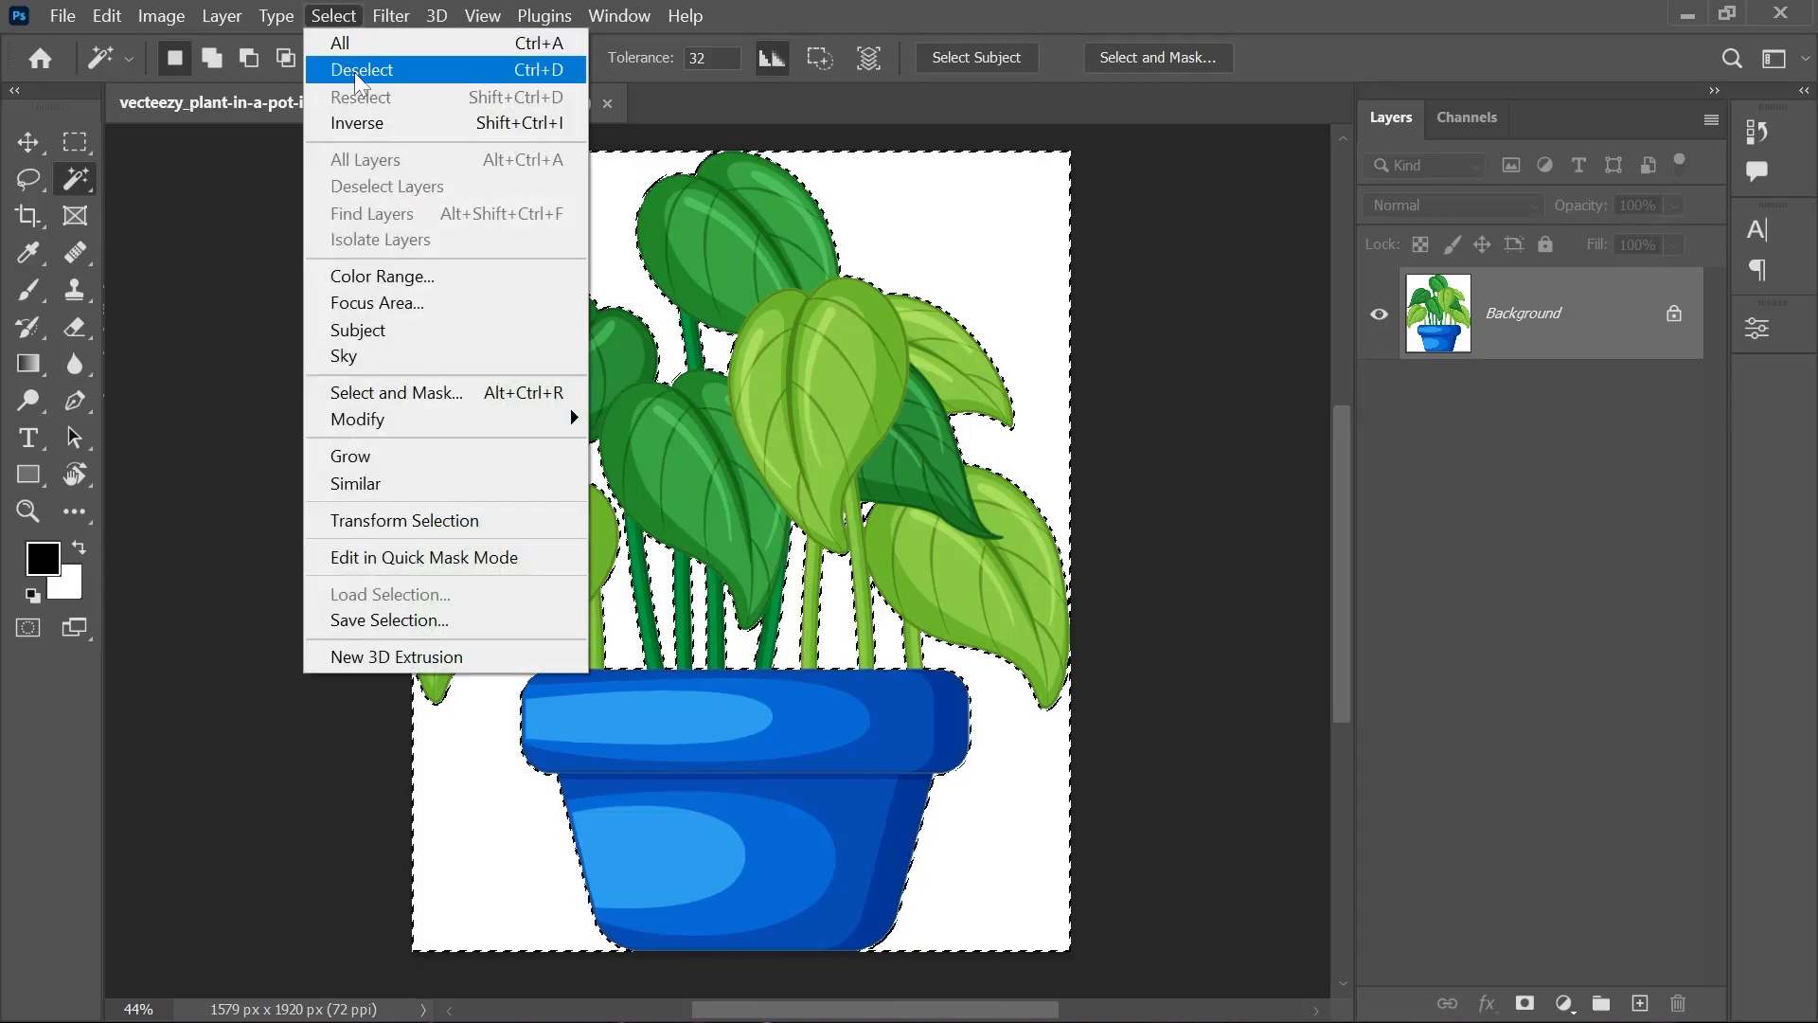
{"action": "left_click", "coordinate": [379, 125]}
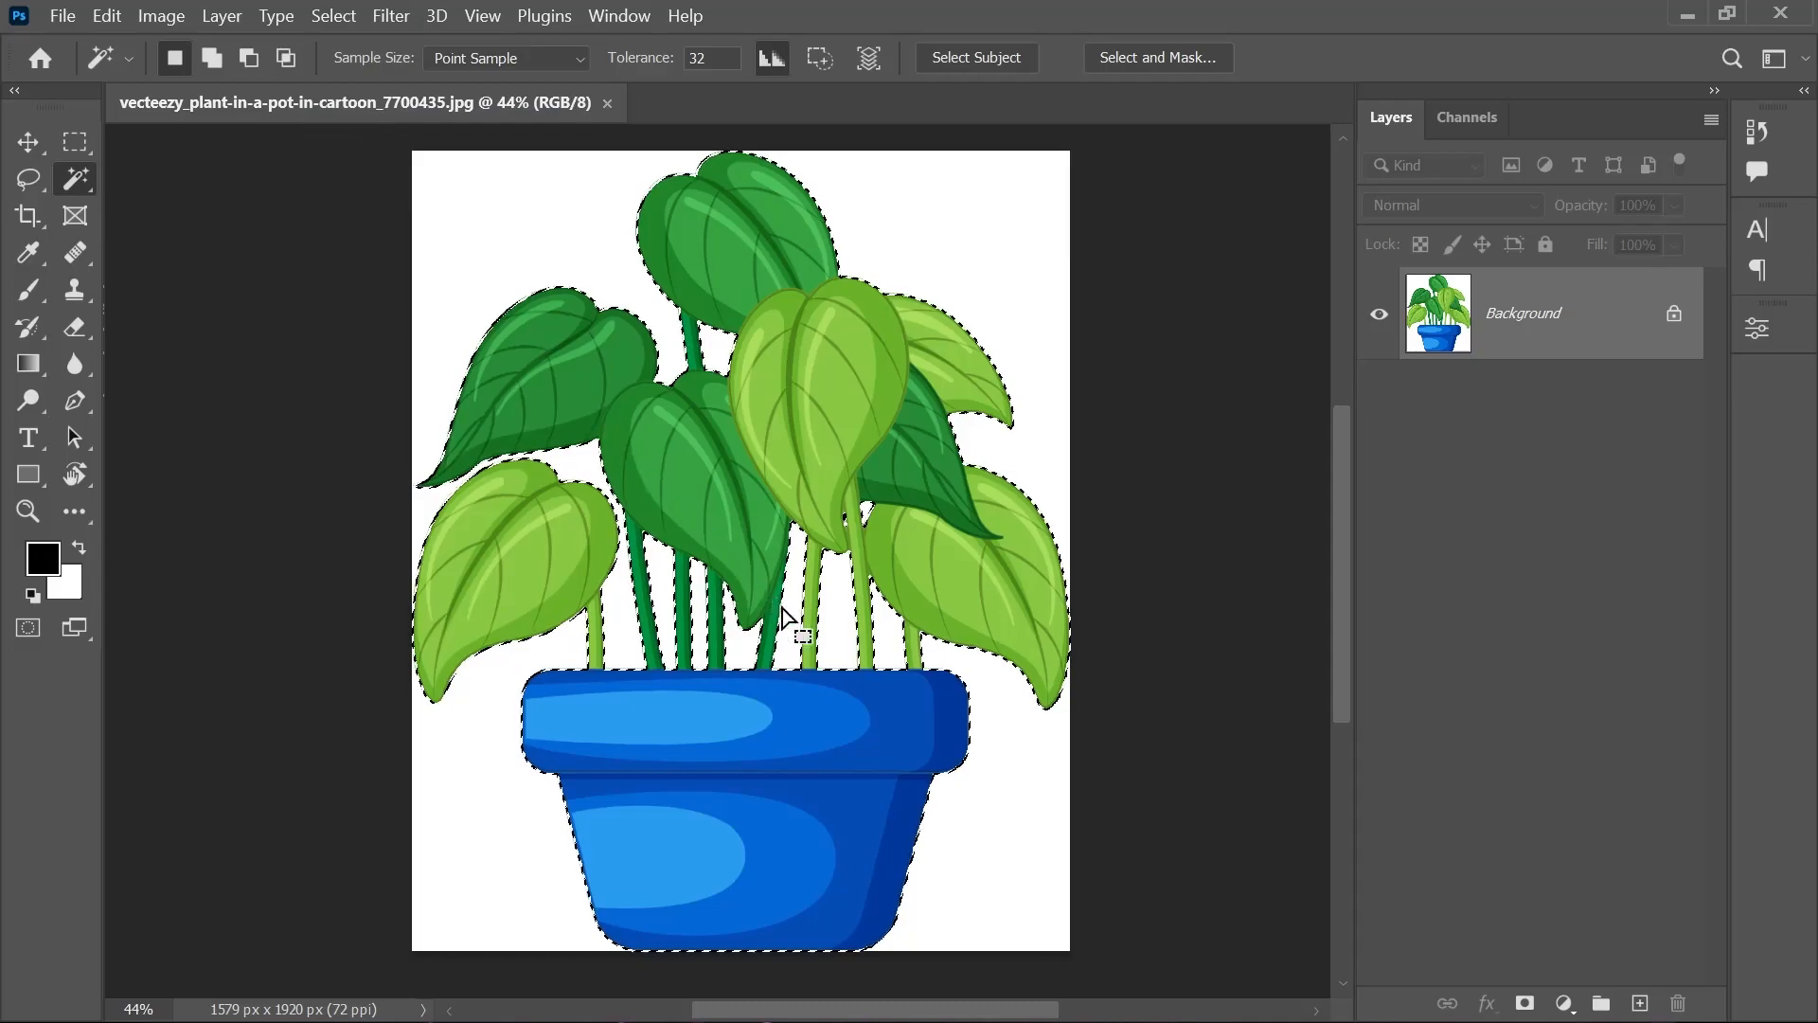
- Check the selection edges around the plant and add a layer mask from the selection
{"action": "scroll", "coordinate": [469, 497], "scroll_direction": "up", "scroll_amount": 2}
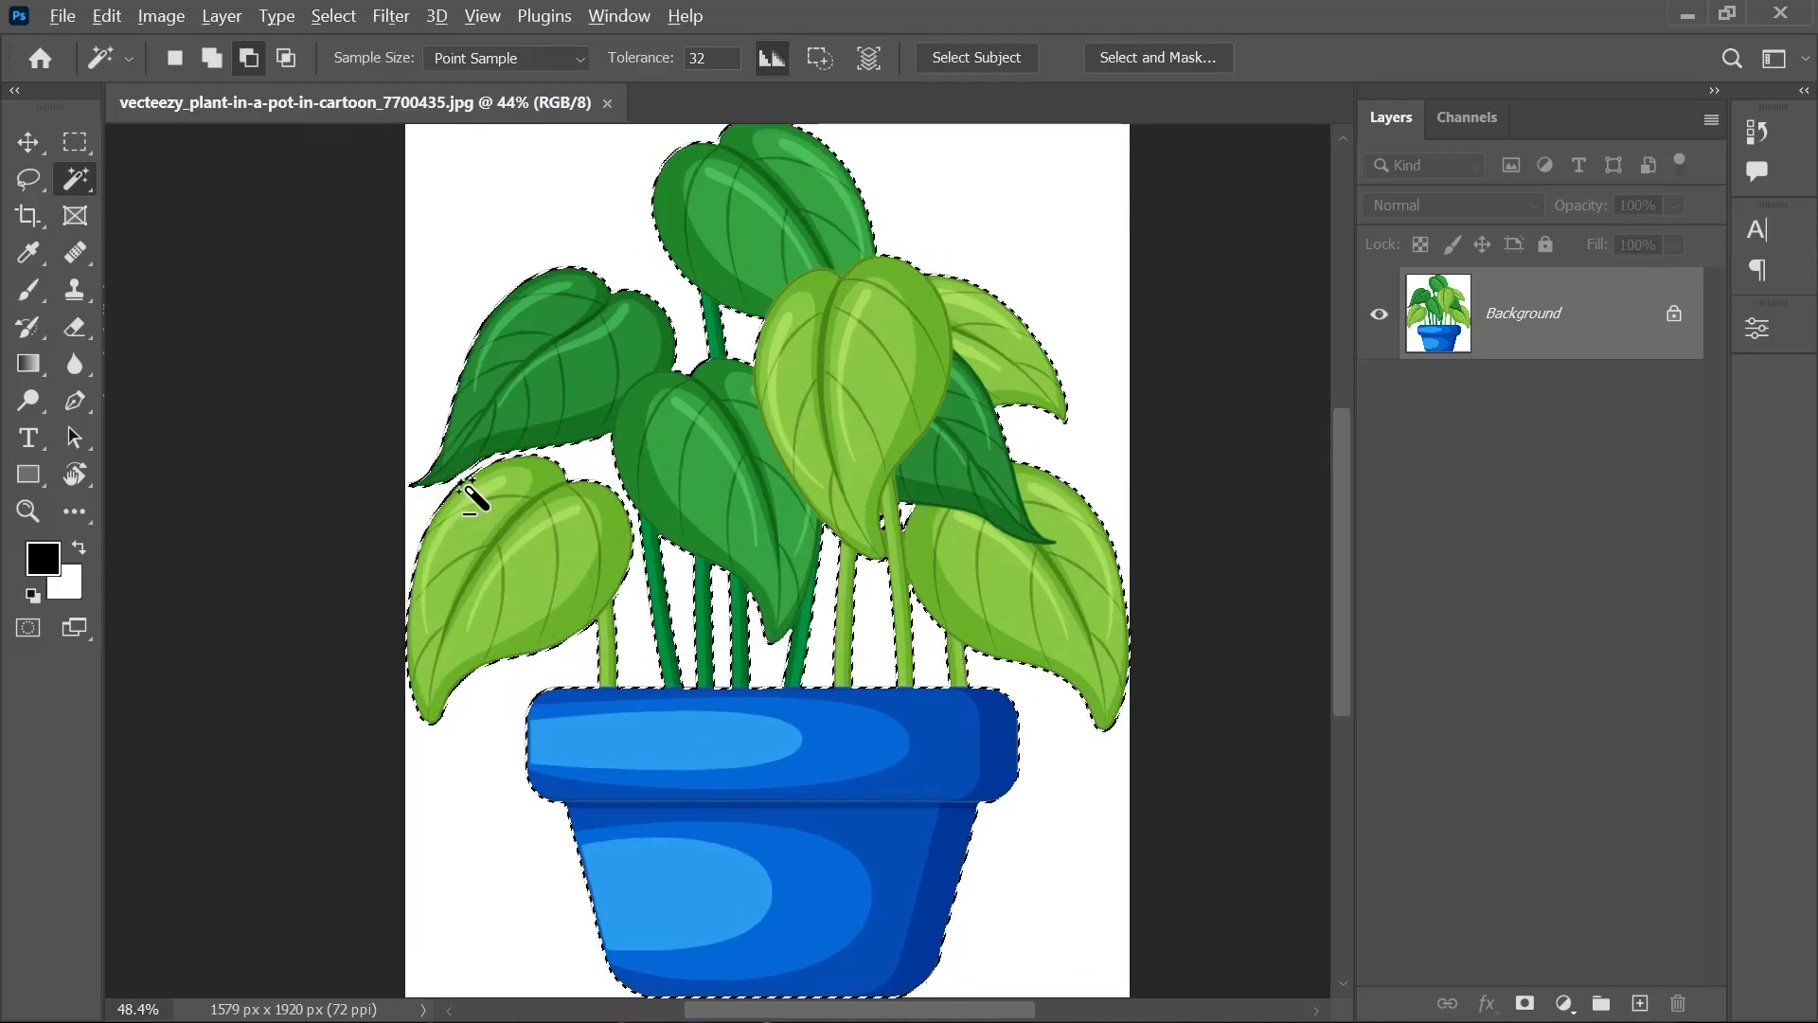
{"action": "scroll", "coordinate": [470, 495], "scroll_direction": "down", "scroll_amount": 2}
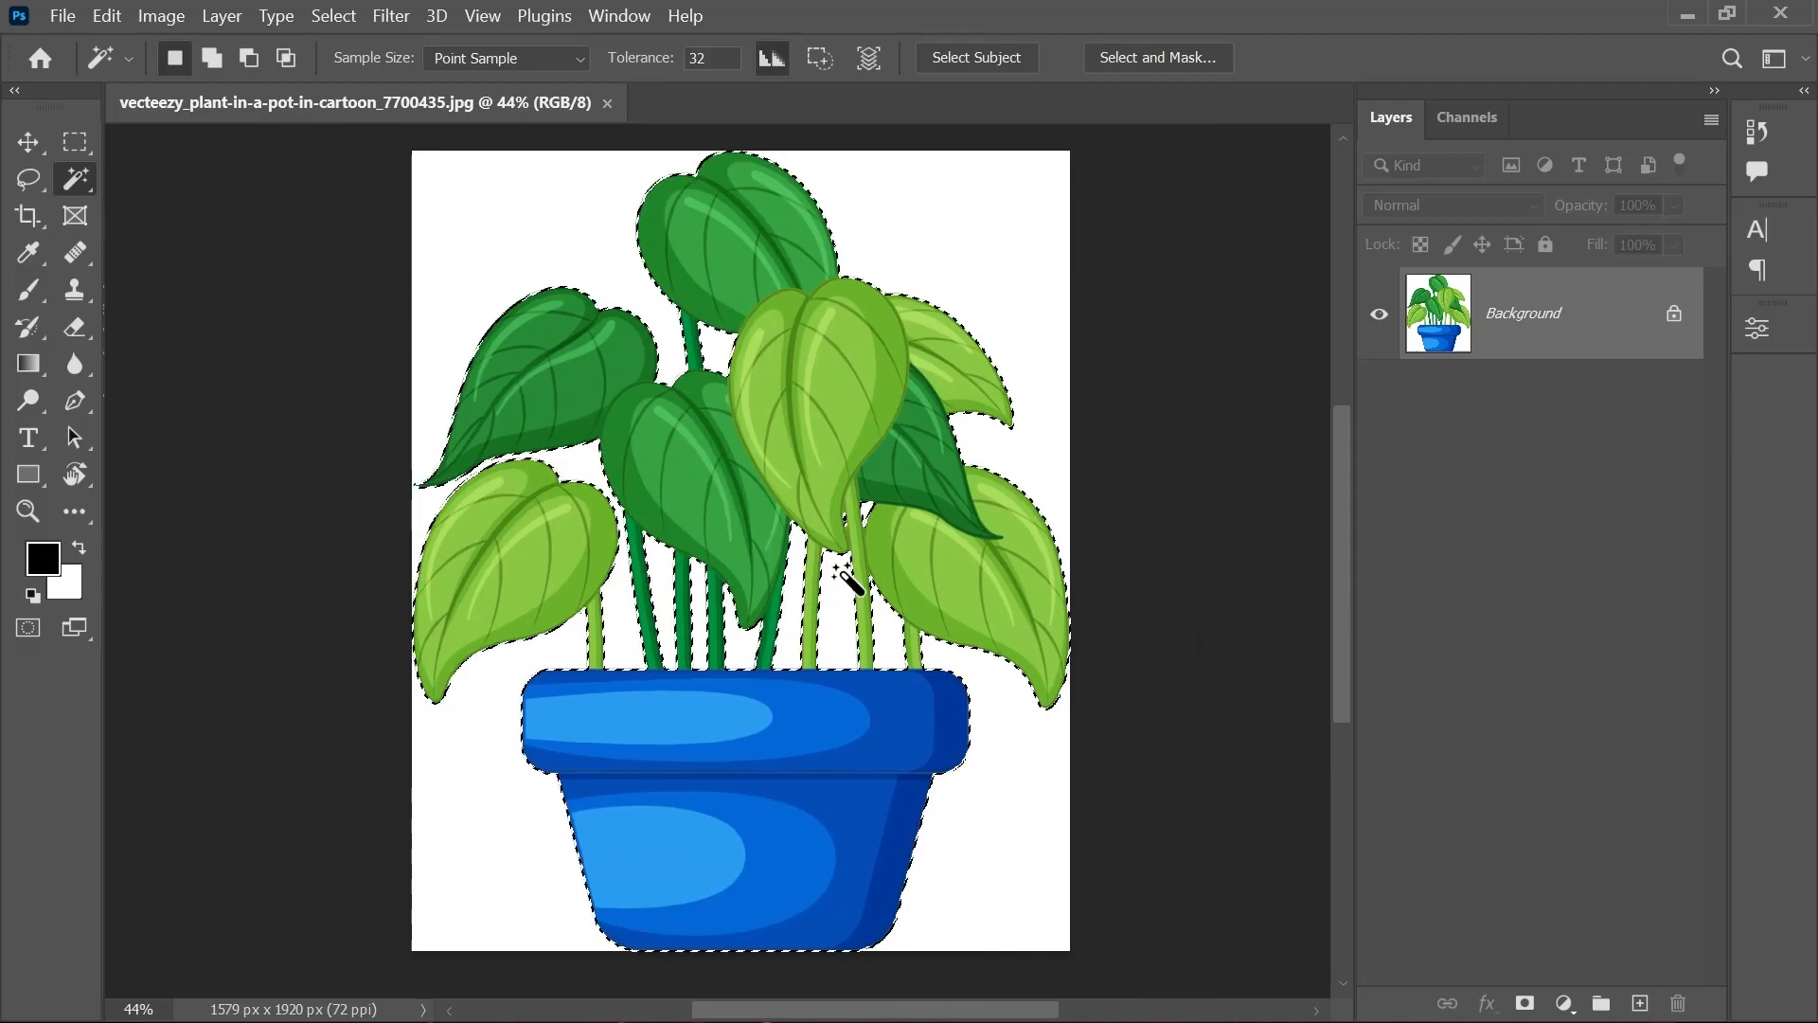
{"action": "scroll", "coordinate": [680, 383], "scroll_direction": "up", "scroll_amount": 2}
{"action": "scroll", "coordinate": [680, 382], "scroll_direction": "down", "scroll_amount": 2}
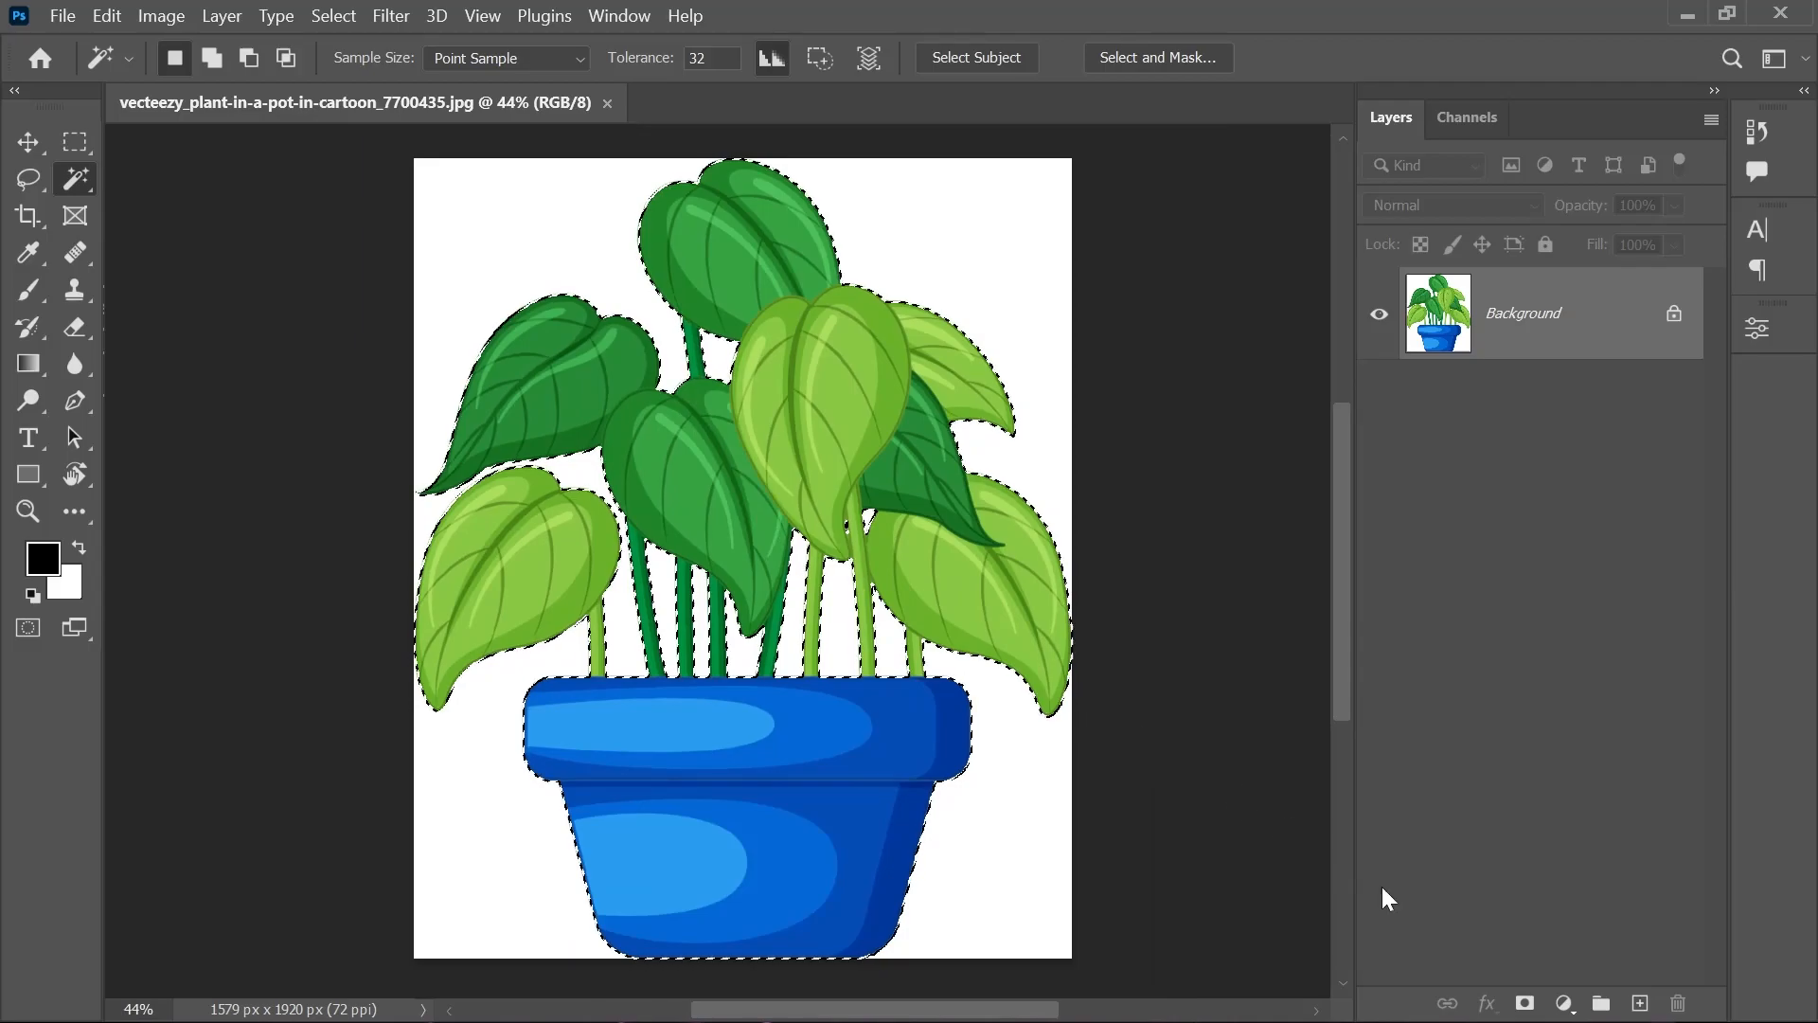
{"action": "left_click", "coordinate": [1525, 1003]}
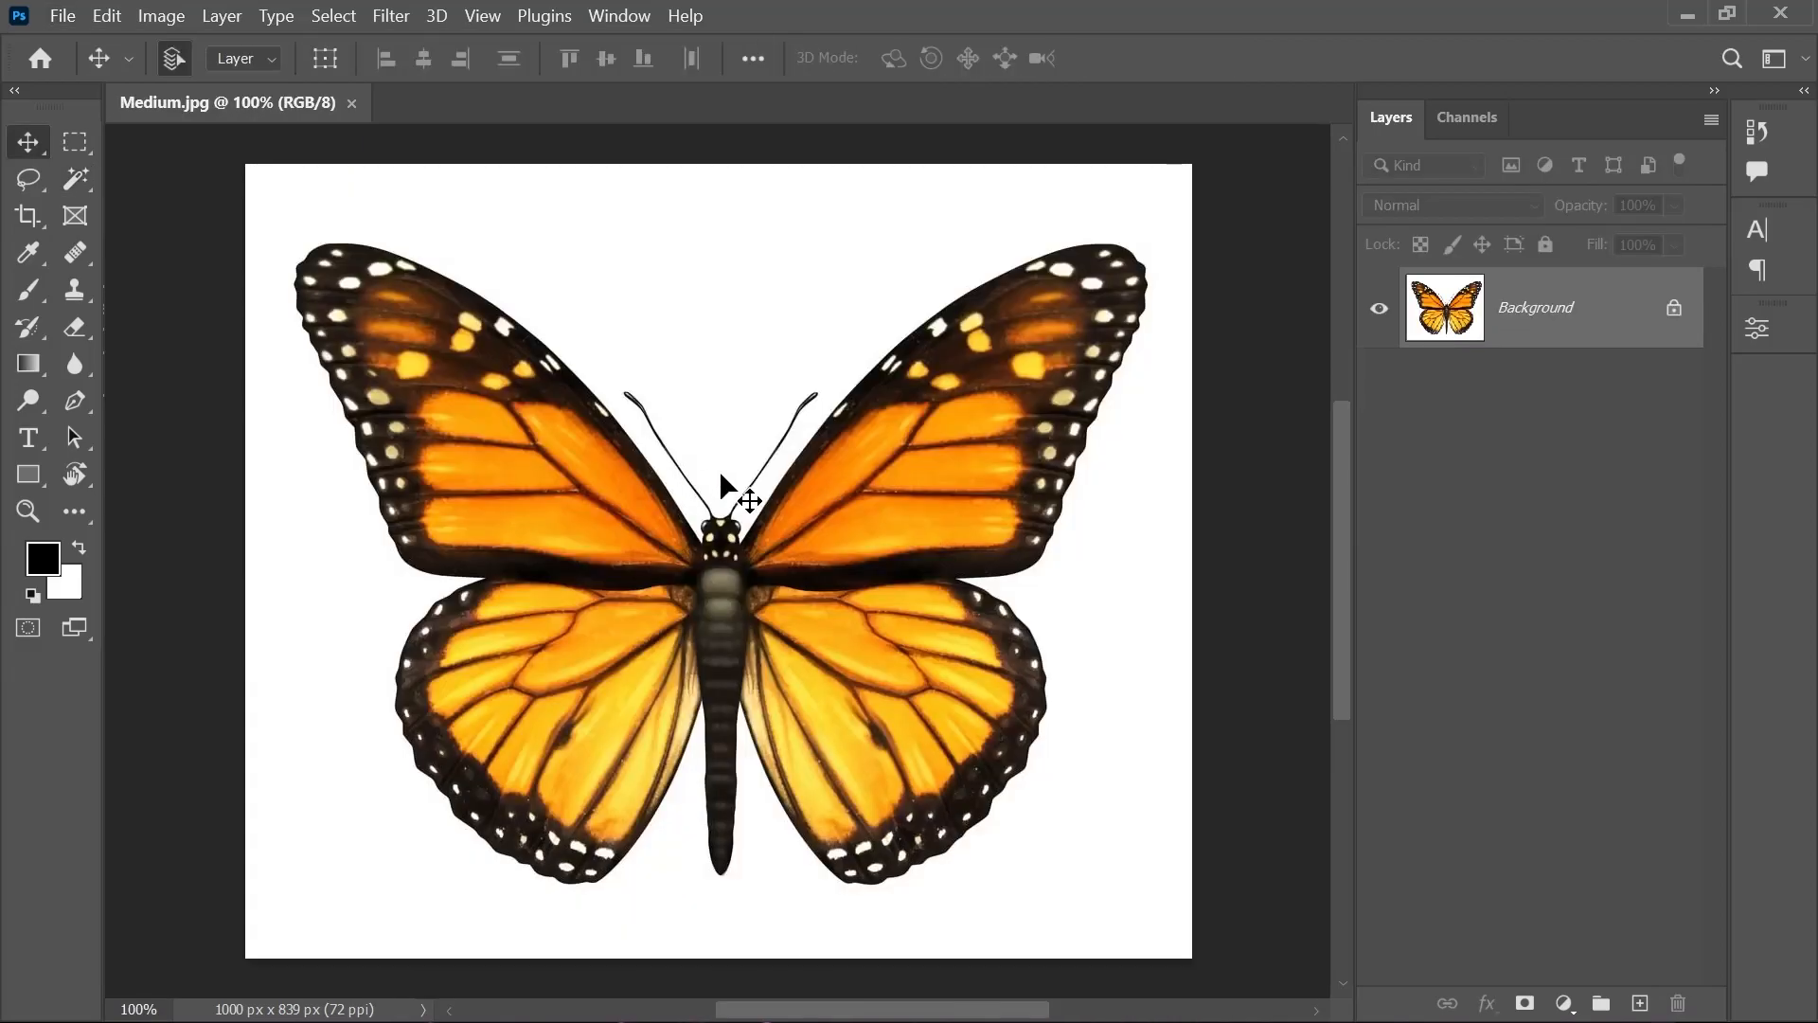
- Select the white areas of the Medium.jpg butterfly image with the Magic Wand tool
{"action": "scroll", "coordinate": [684, 450], "scroll_direction": "down", "scroll_amount": 2}
{"action": "scroll", "coordinate": [683, 450], "scroll_direction": "up", "scroll_amount": 2}
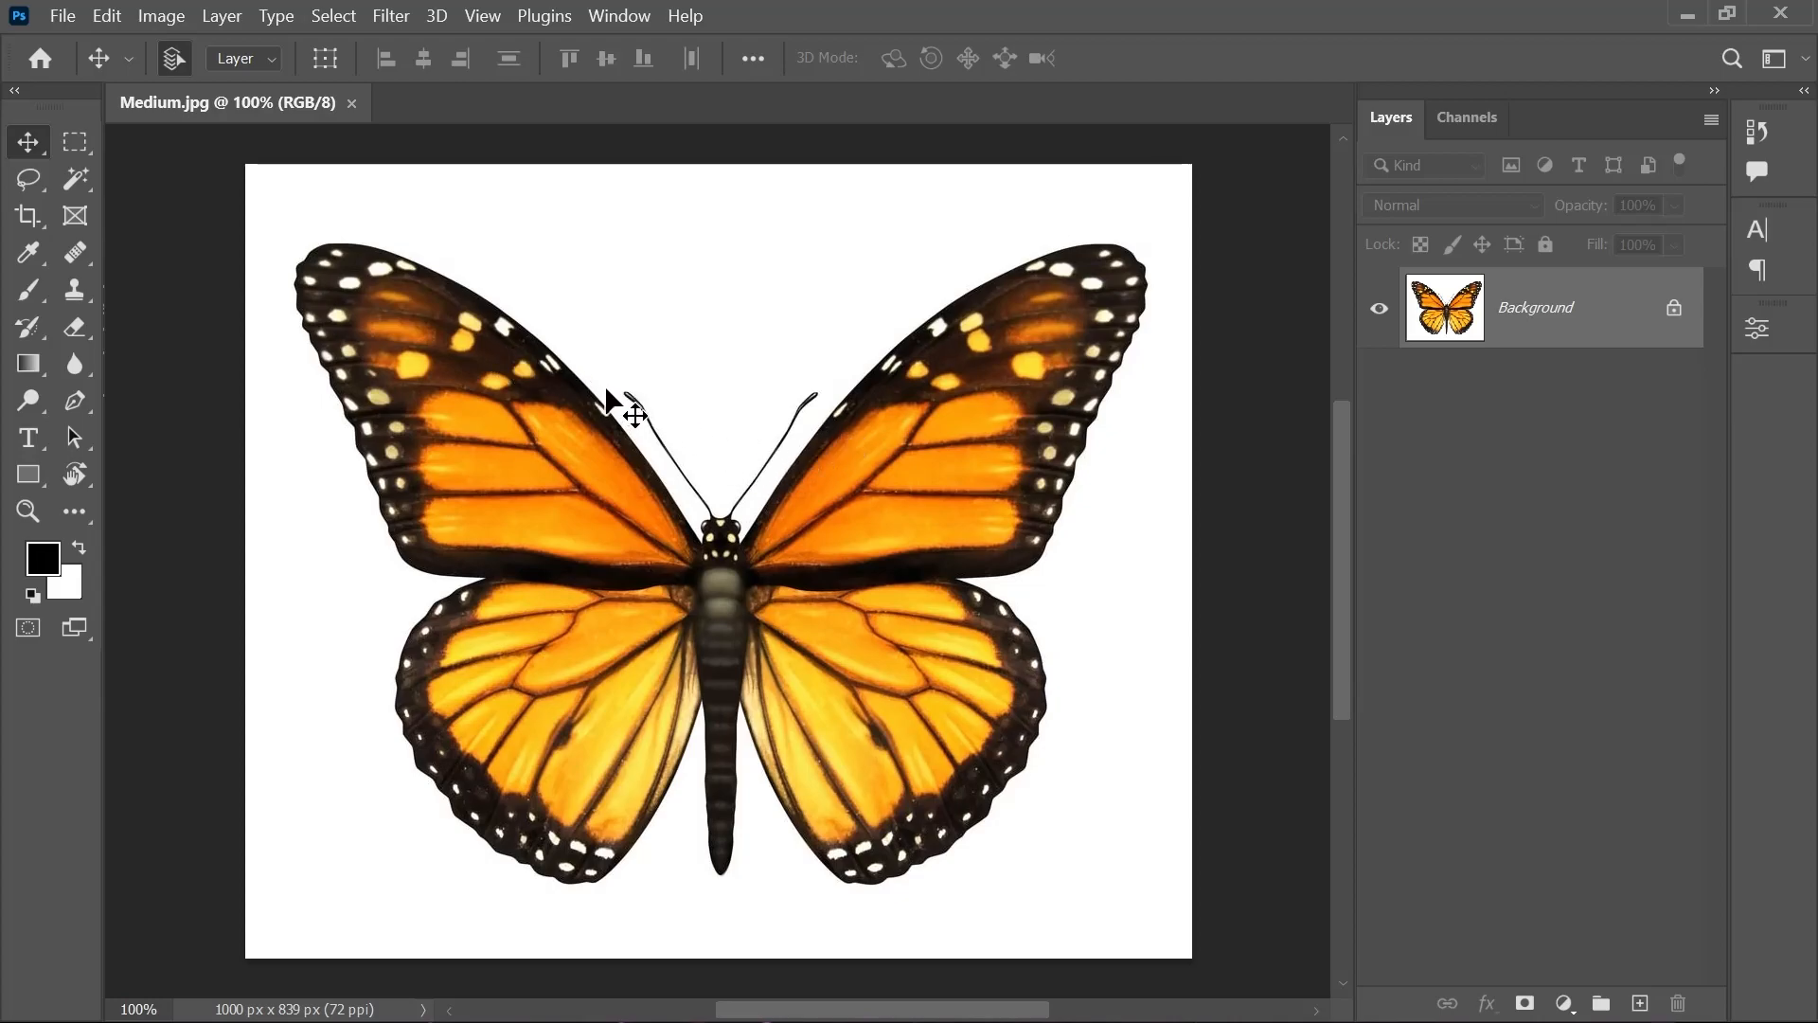
{"action": "left_click", "coordinate": [69, 187]}
{"action": "right_click", "coordinate": [68, 187]}
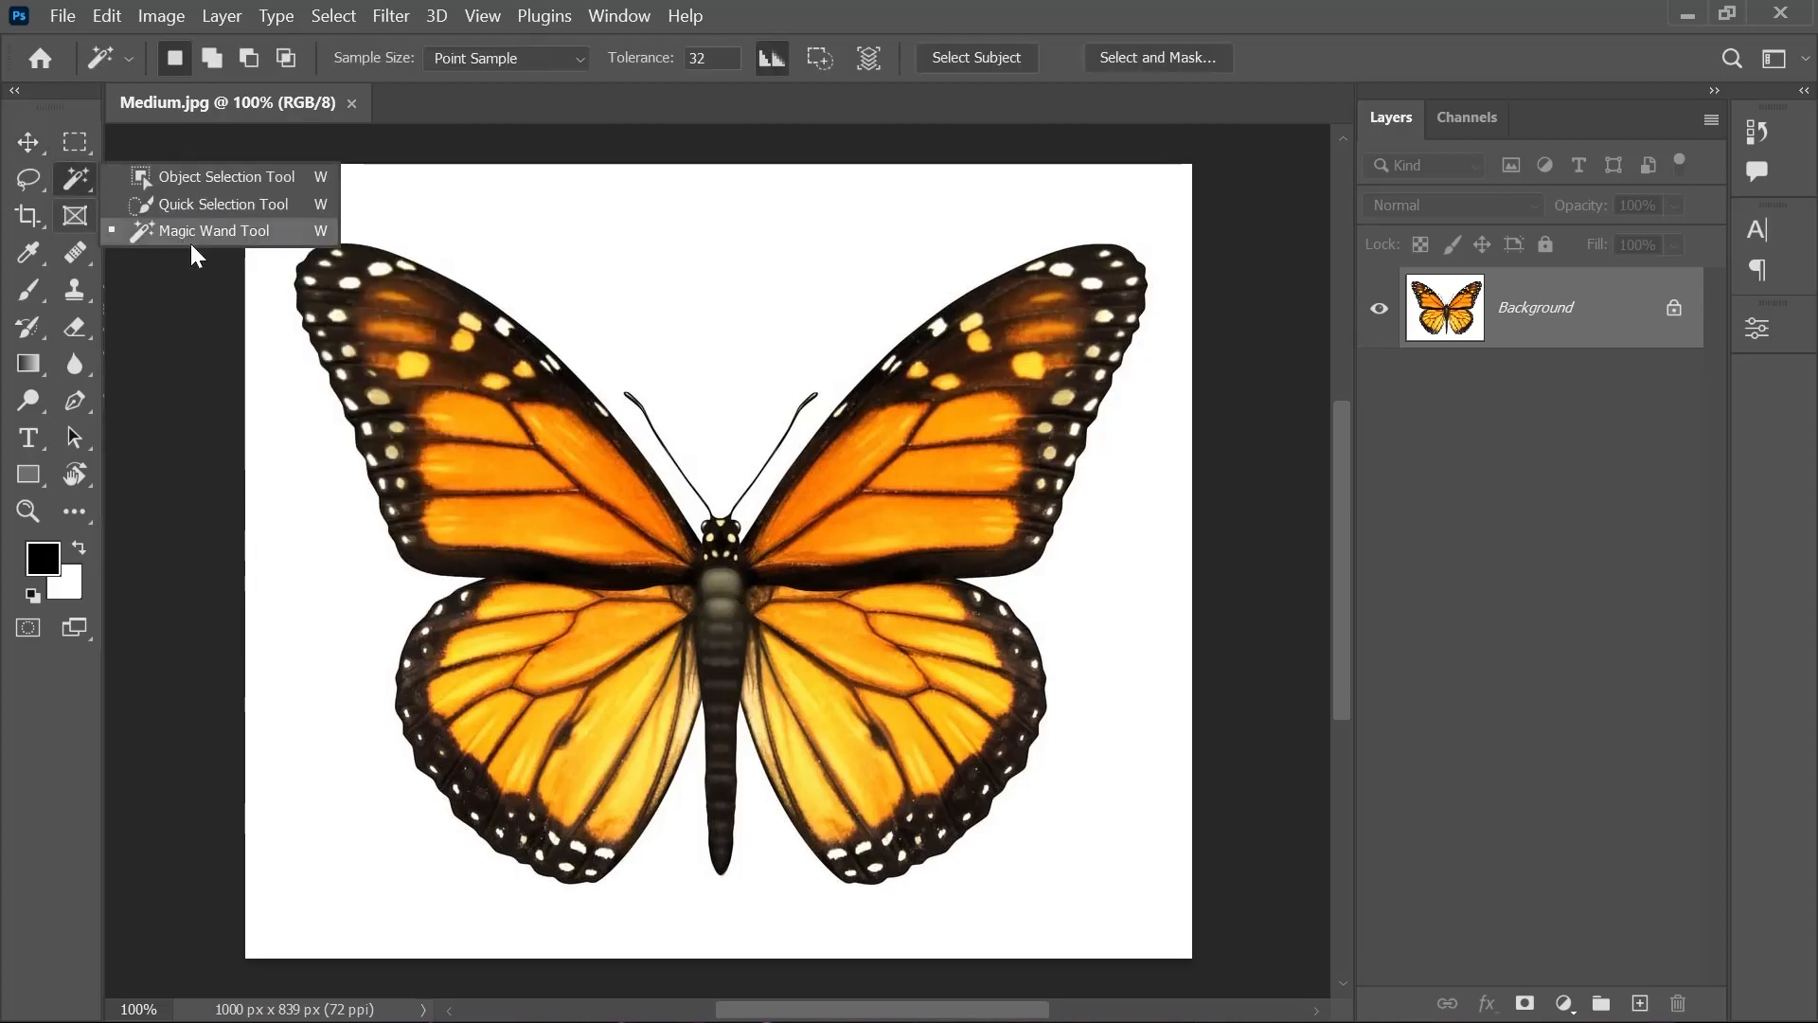
{"action": "left_click", "coordinate": [564, 254]}
{"action": "left_click", "coordinate": [566, 256]}
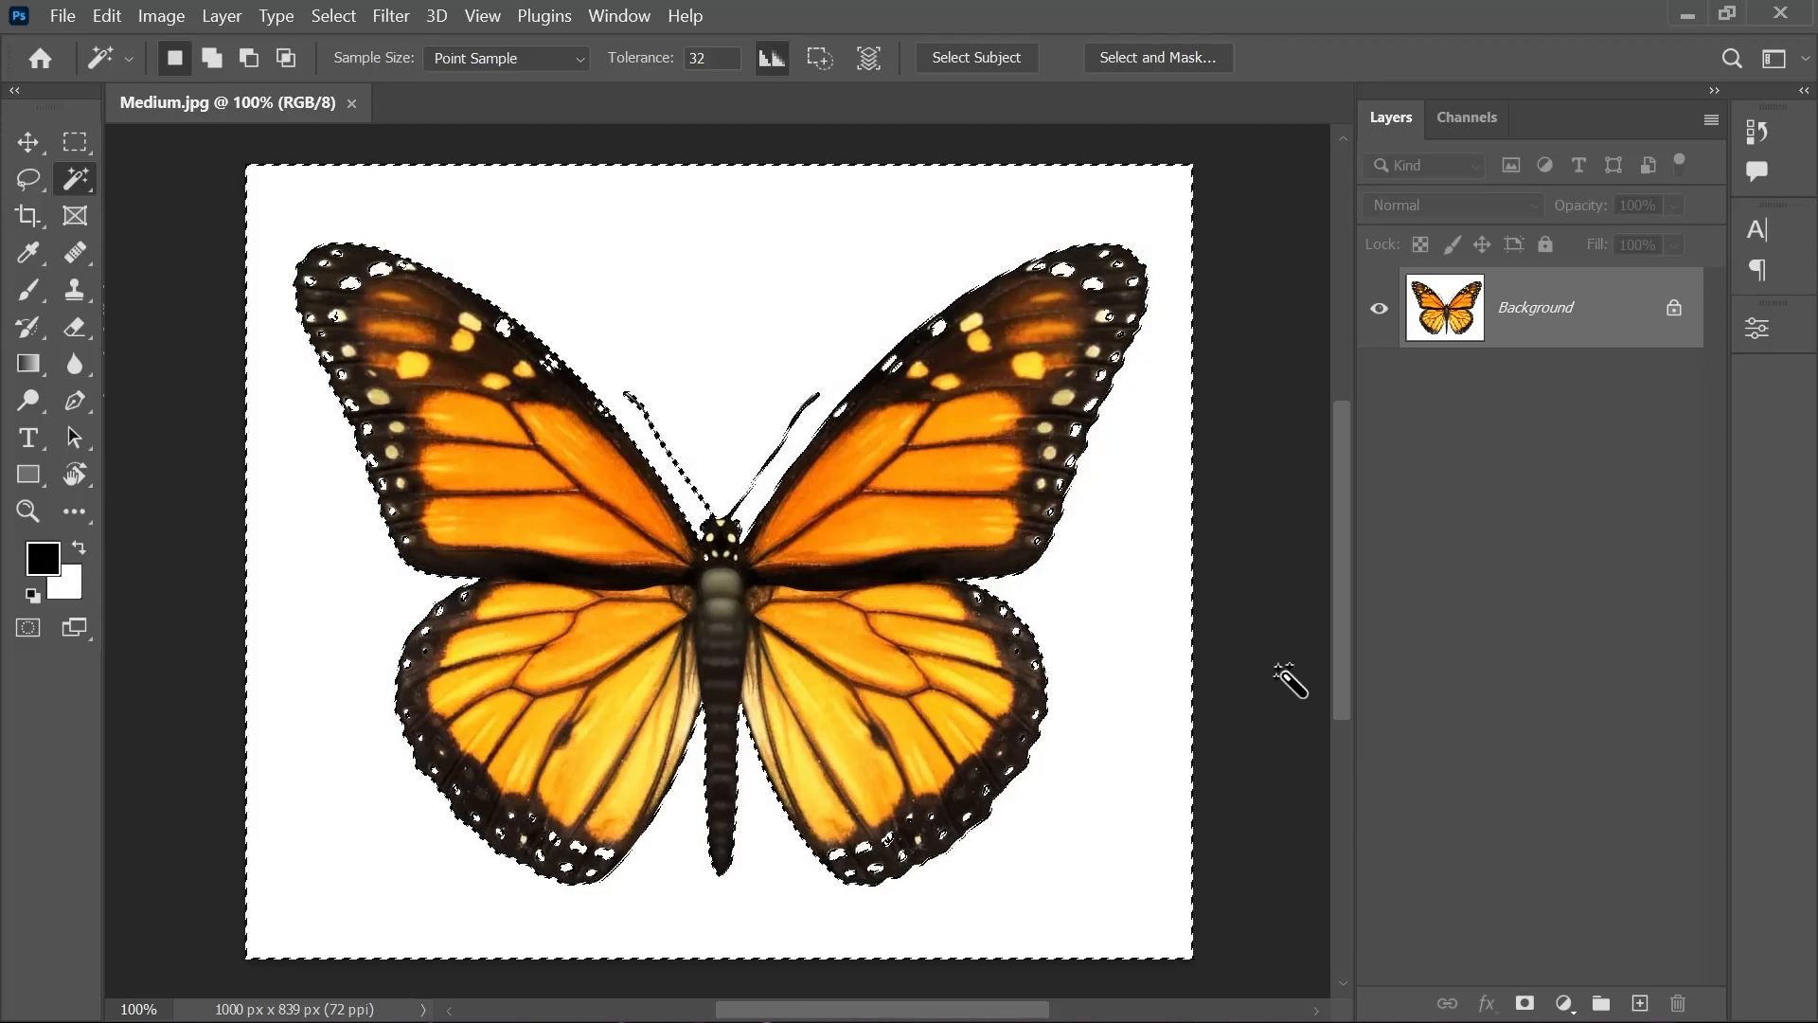
- Try adding a layer mask from the butterfly's white background selection, and undo it
{"action": "left_click", "coordinate": [1525, 1003]}
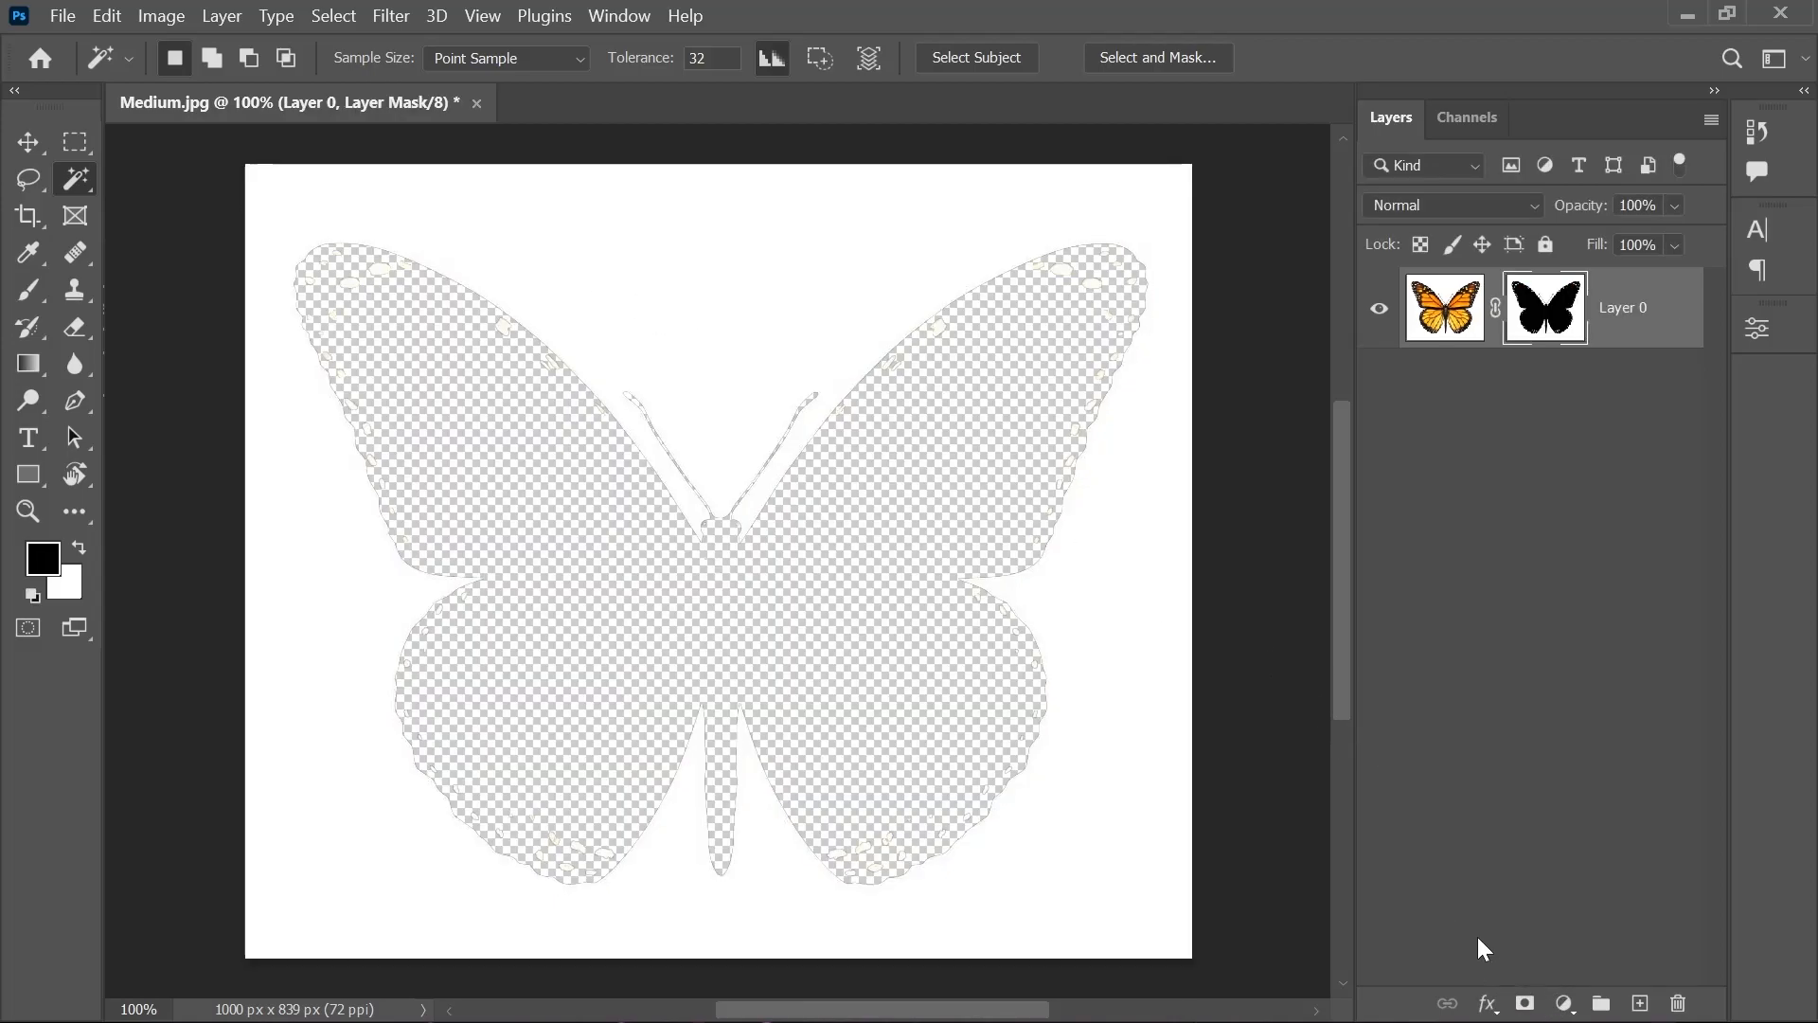
{"action": "key", "text": "ctrl+z"}
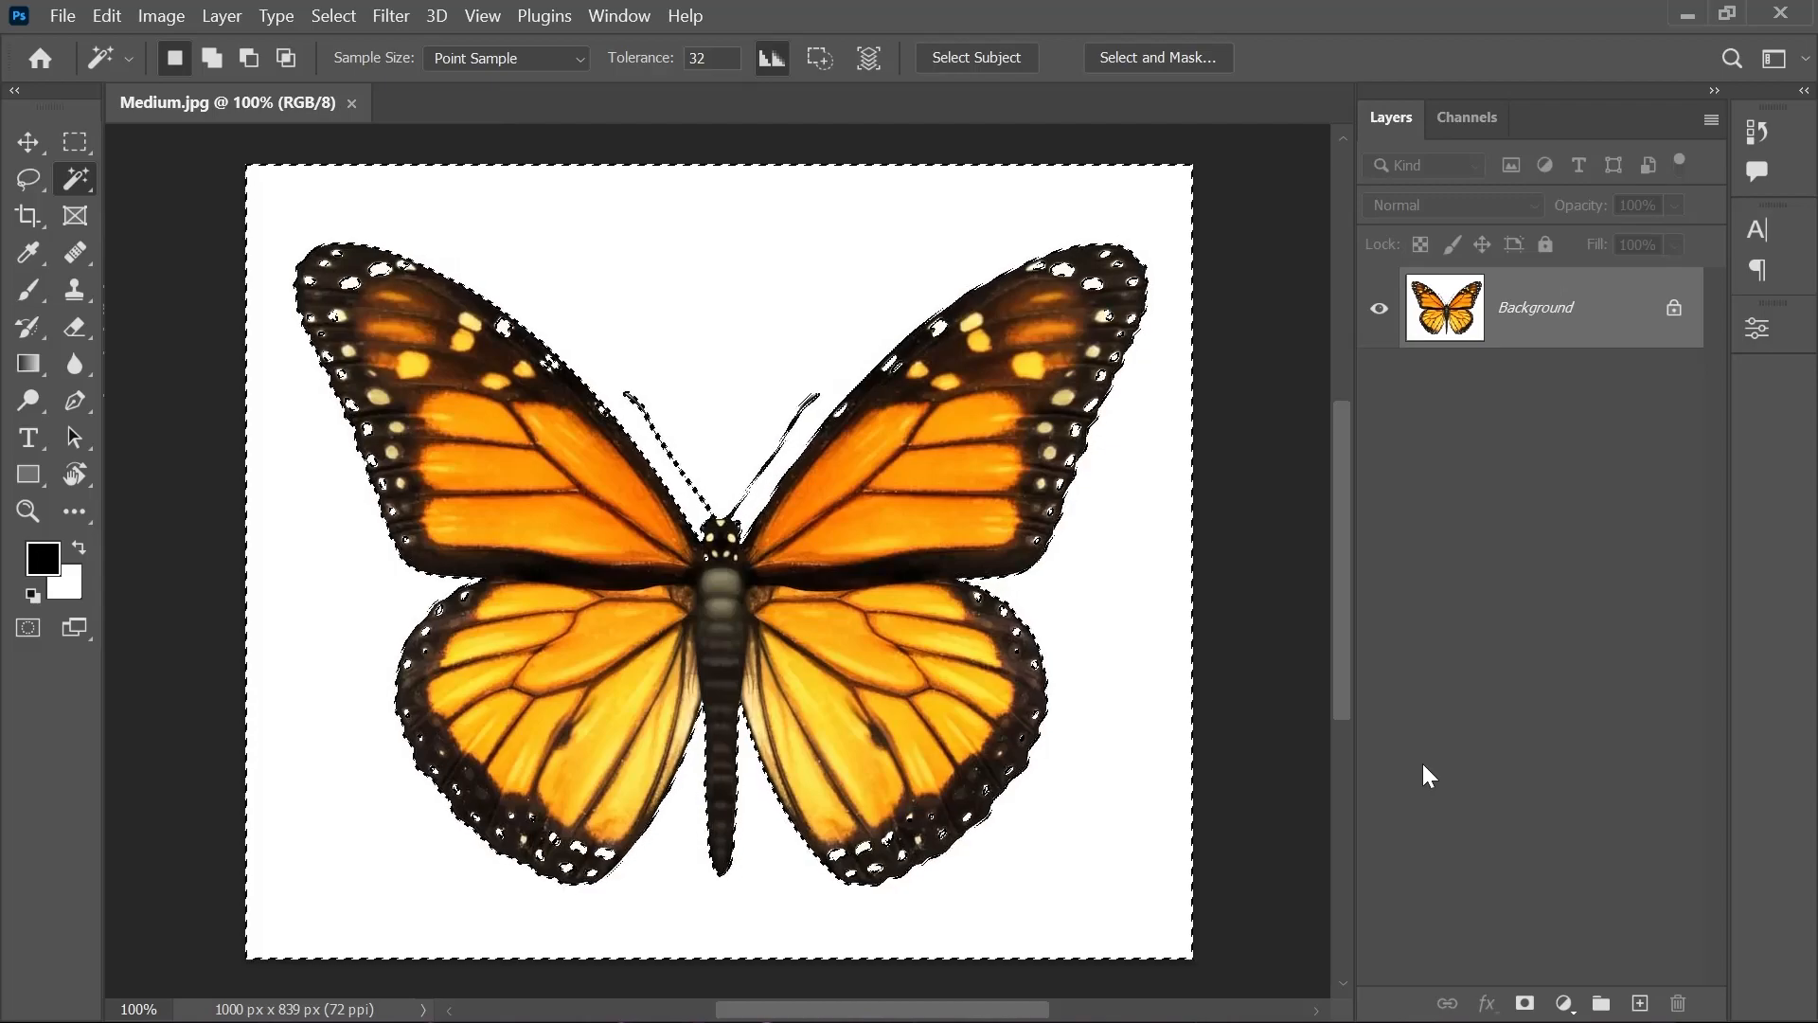
- Invert the selection to the butterfly and add a layer mask that hides the white background
{"action": "key", "text": "ctrl+shift+i"}
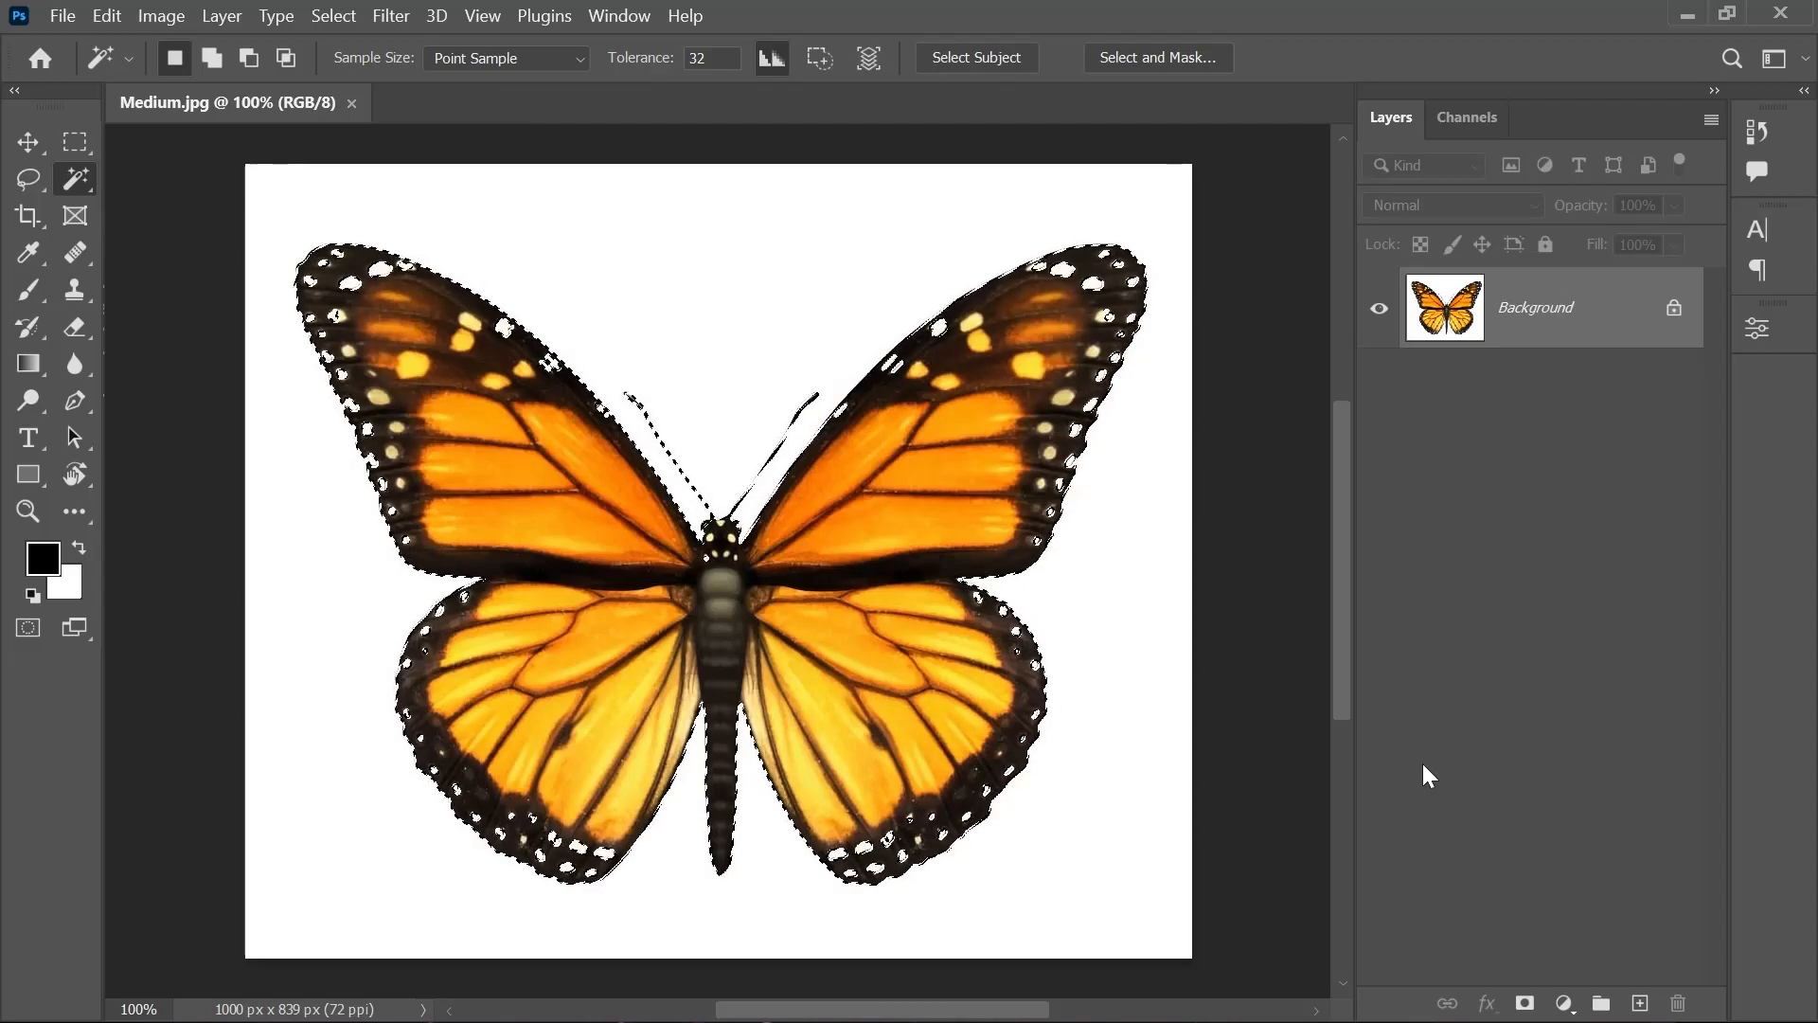
{"action": "left_click", "coordinate": [1524, 1002]}
- Examine the white spots along the butterfly's wings up close to check how the layer mask treats them
{"action": "scroll", "coordinate": [1148, 302], "scroll_direction": "up", "scroll_amount": 8}
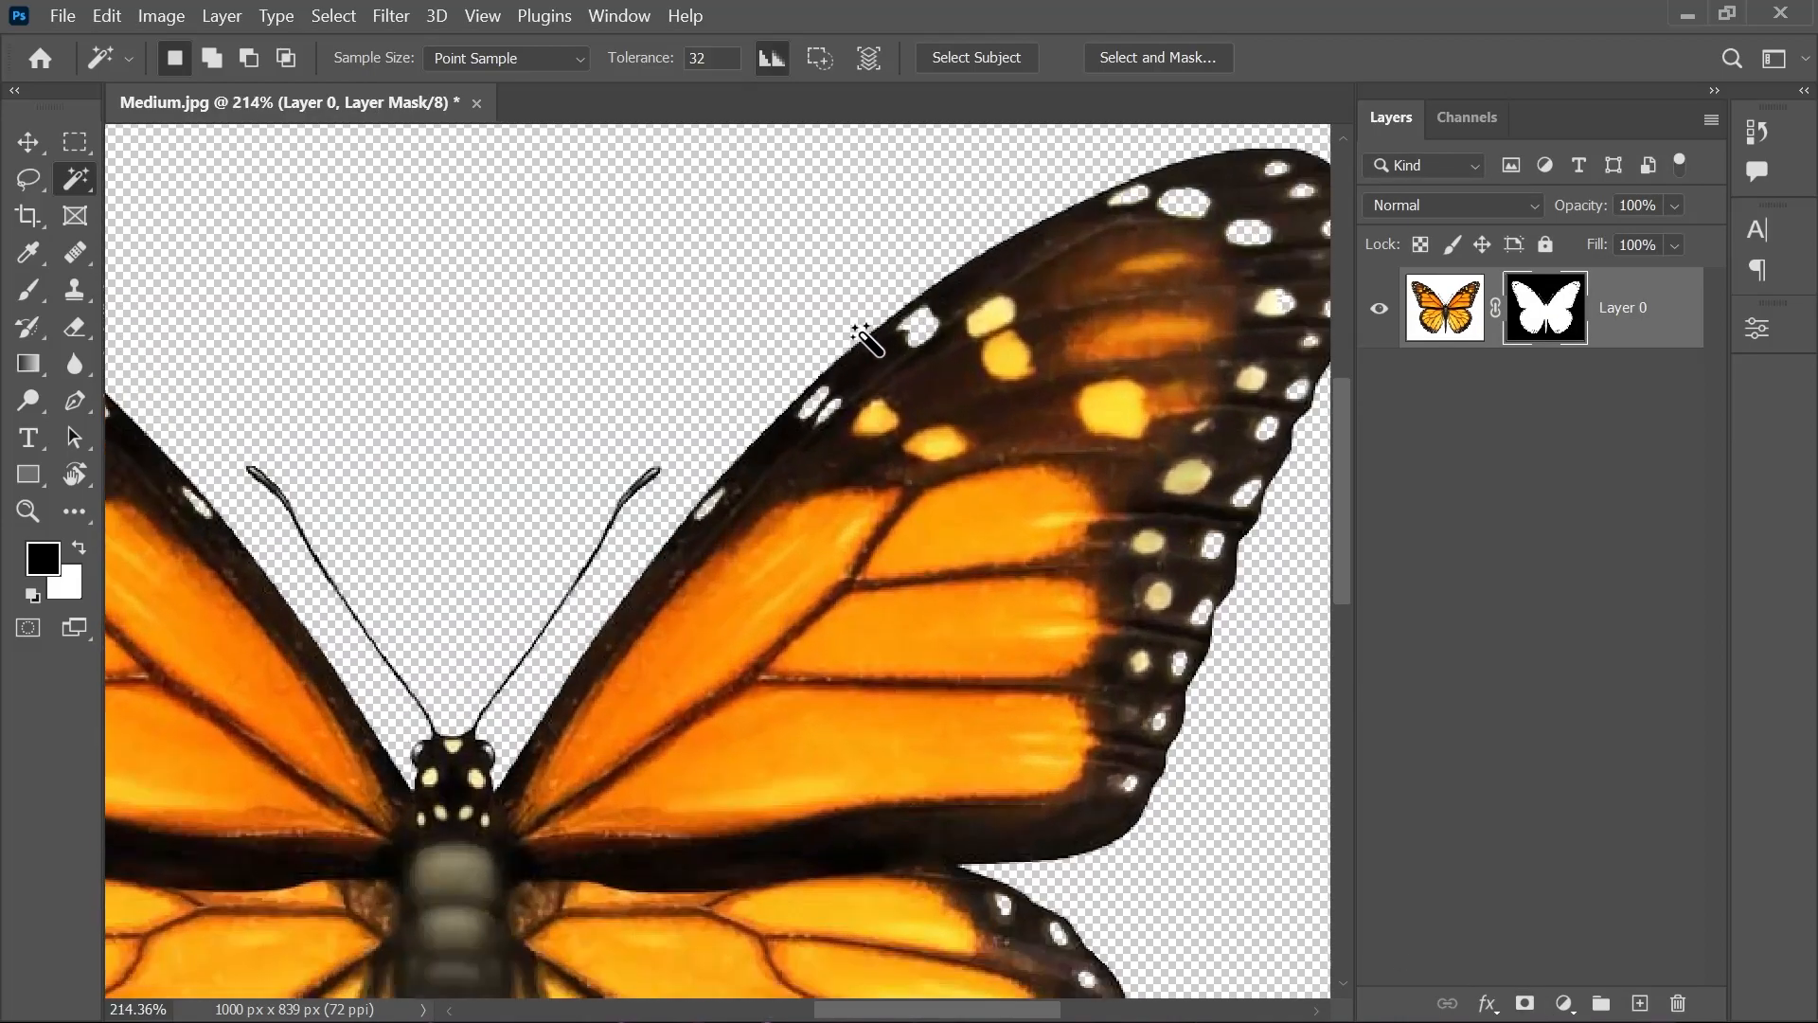
{"action": "scroll", "coordinate": [843, 380], "scroll_direction": "down", "scroll_amount": 8}
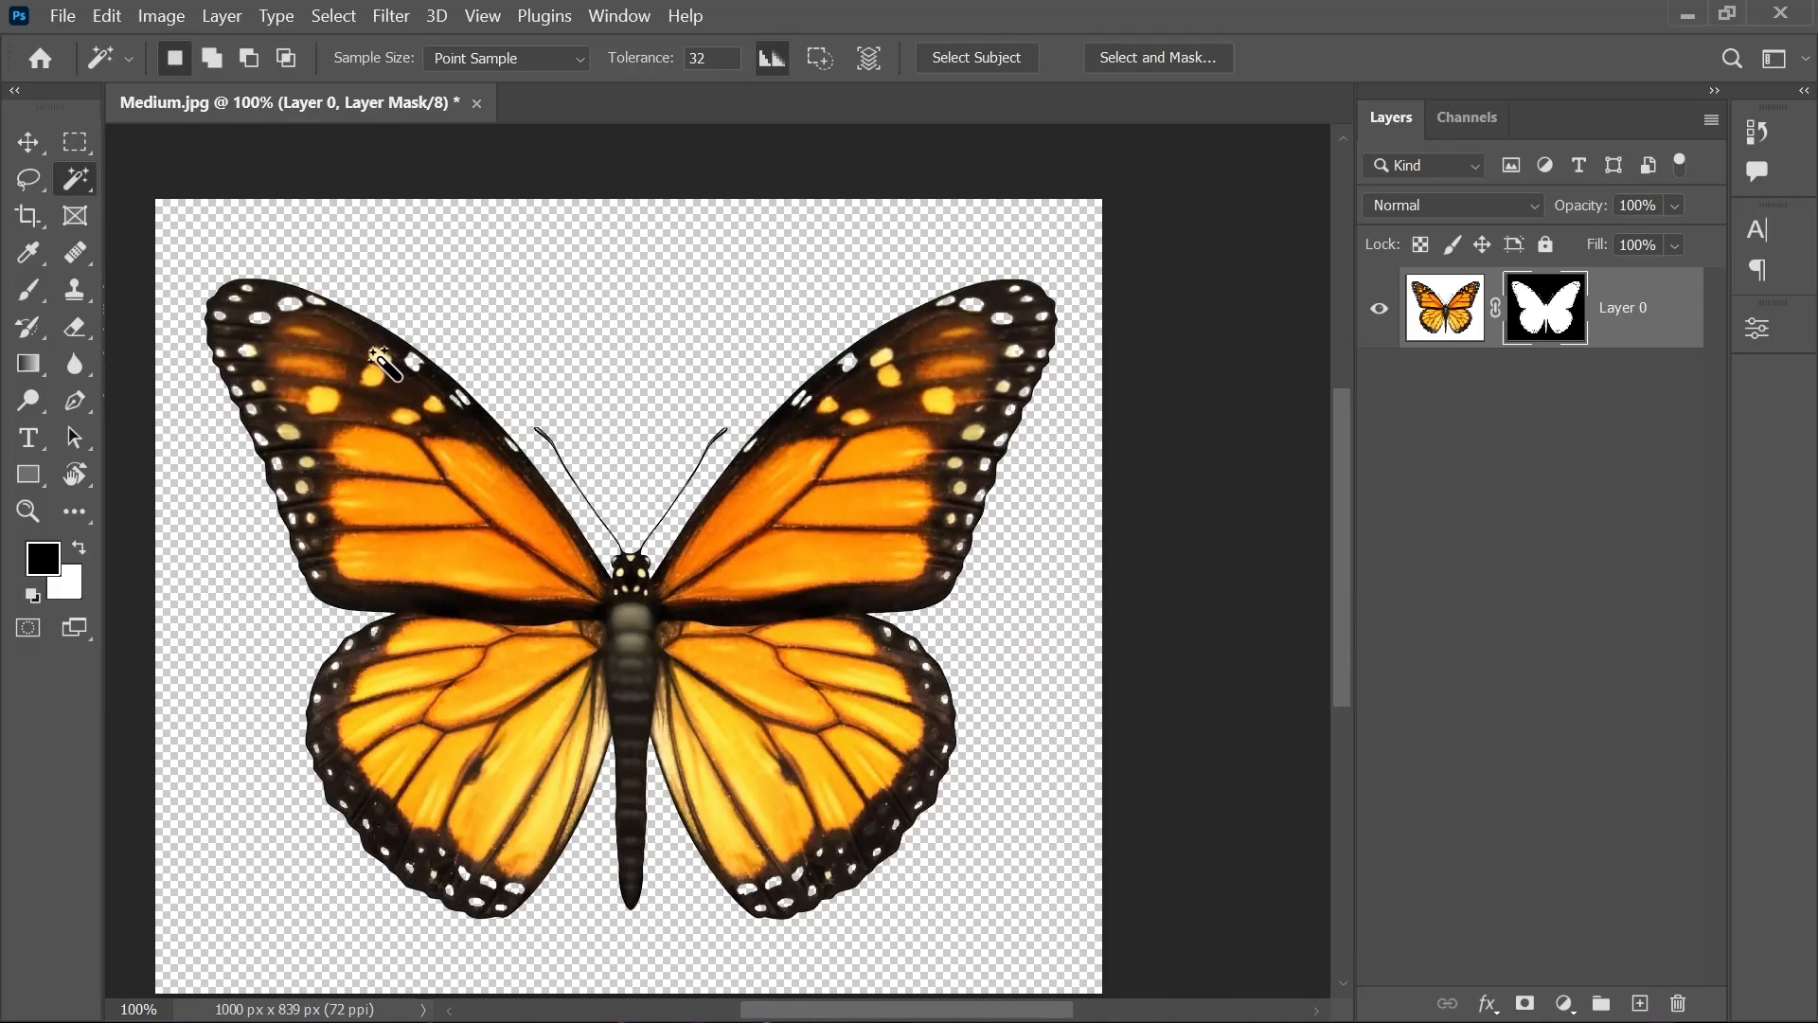
{"action": "scroll", "coordinate": [370, 351], "scroll_direction": "up", "scroll_amount": 2}
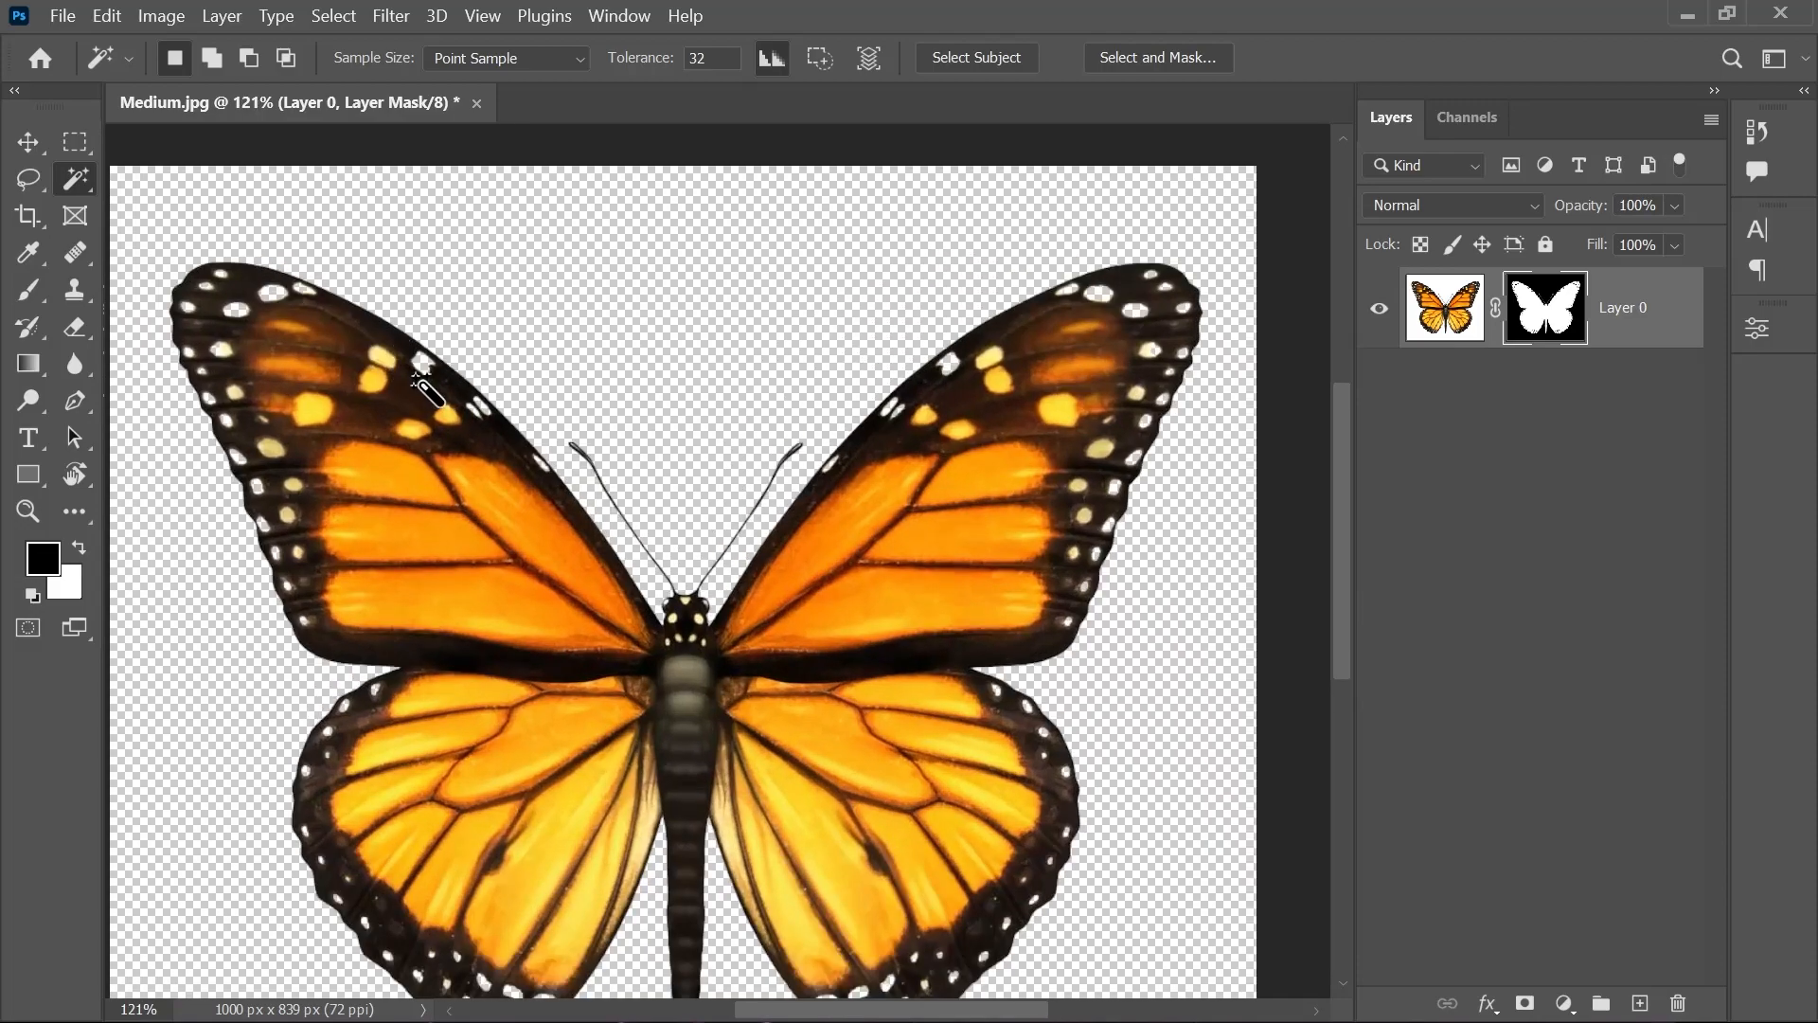
{"action": "scroll", "coordinate": [390, 369], "scroll_direction": "up", "scroll_amount": 6}
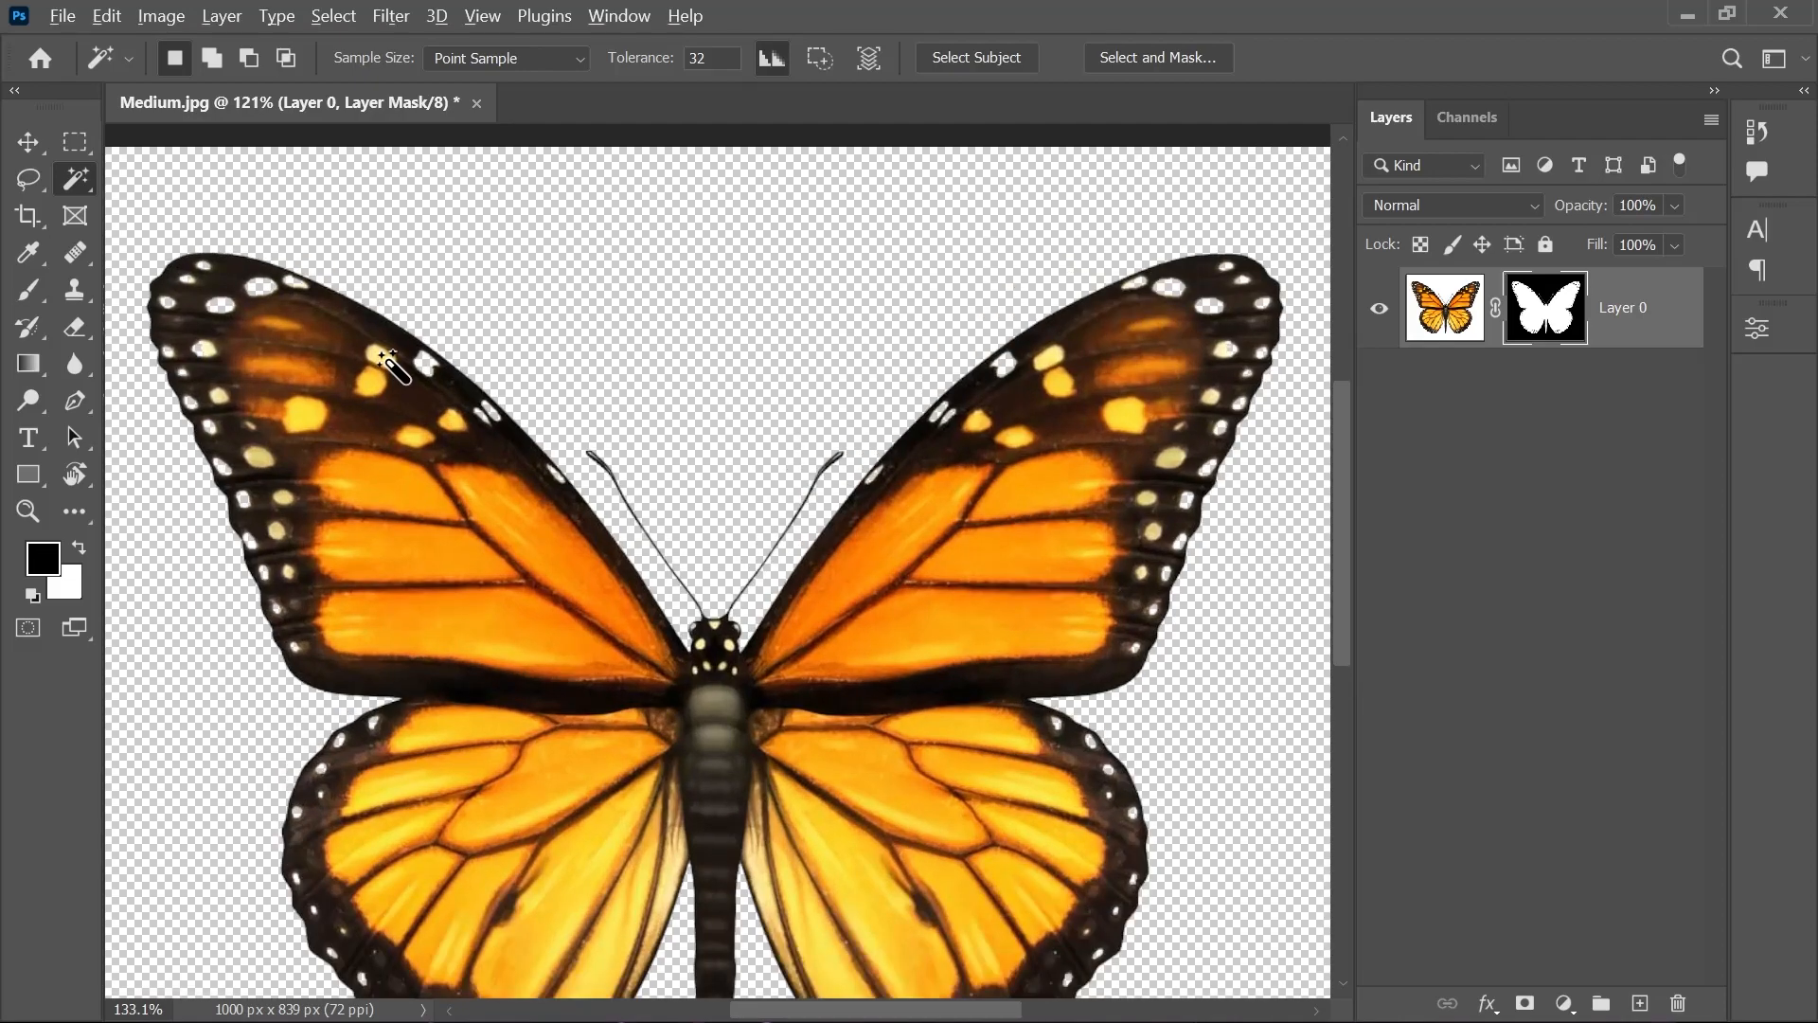
{"action": "scroll", "coordinate": [430, 374], "scroll_direction": "up", "scroll_amount": 2}
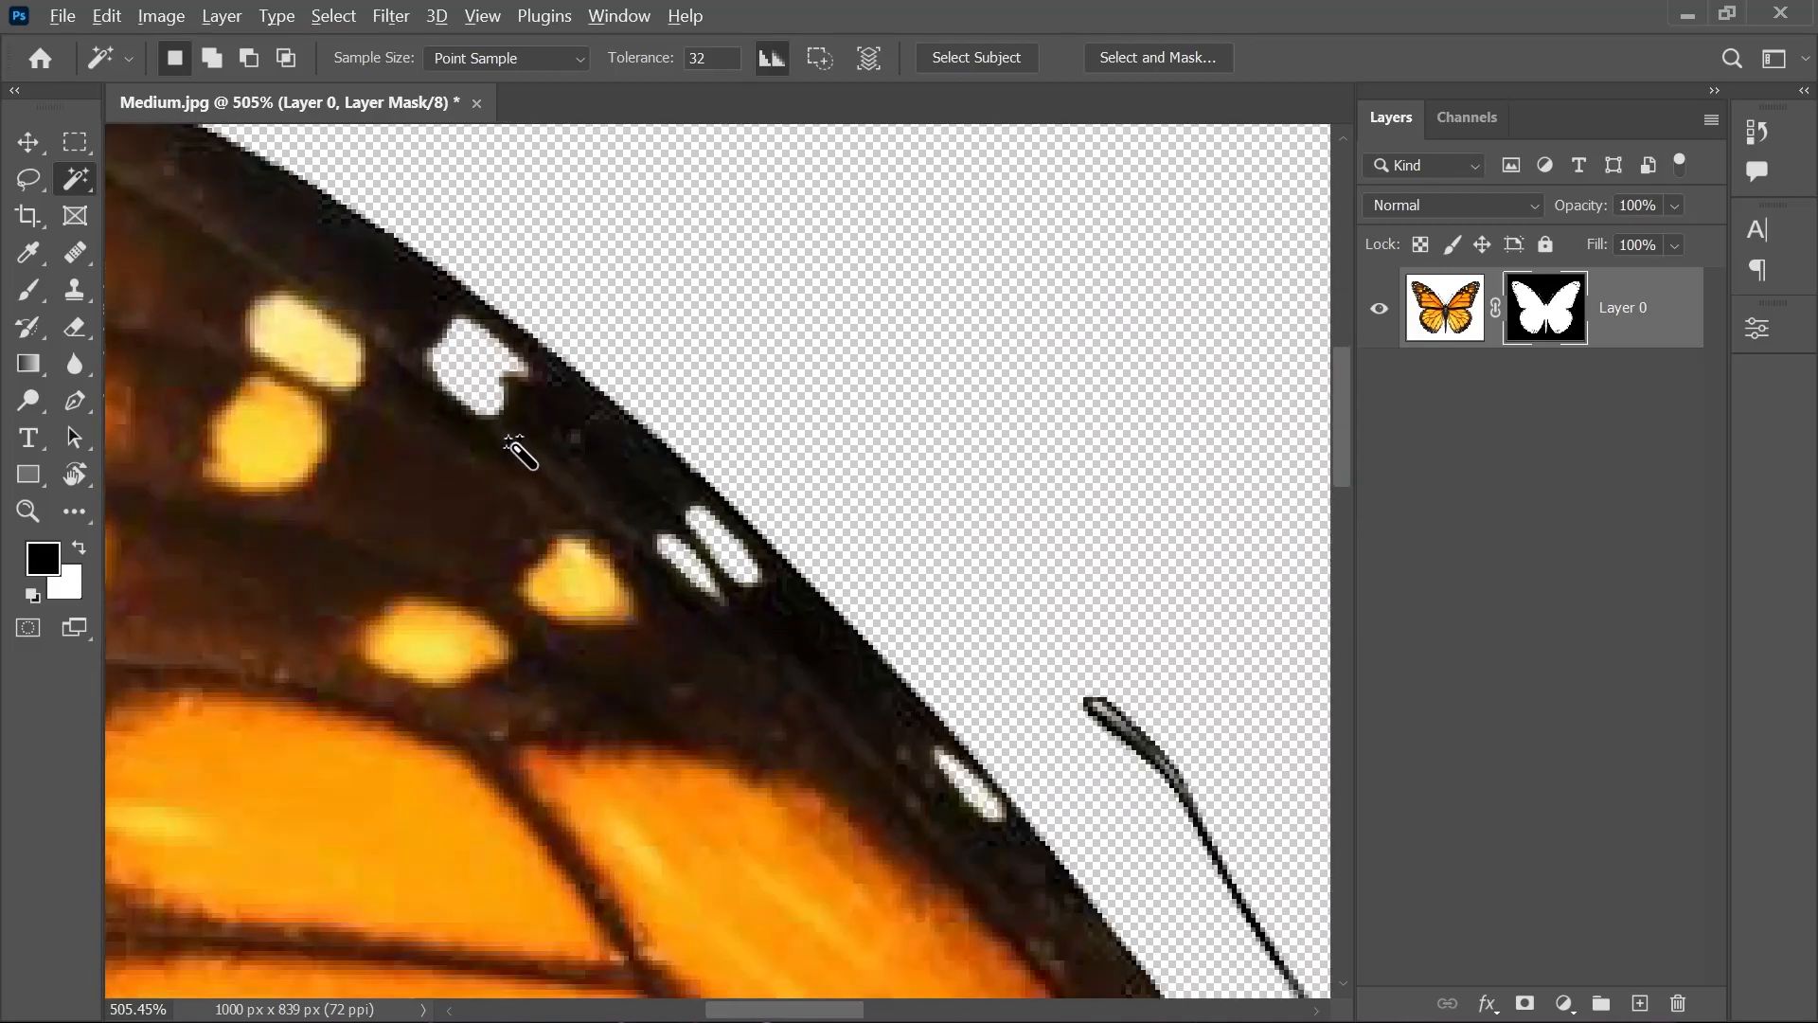
{"action": "scroll", "coordinate": [516, 453], "scroll_direction": "down", "scroll_amount": 8}
{"action": "scroll", "coordinate": [516, 453], "scroll_direction": "down", "scroll_amount": 2}
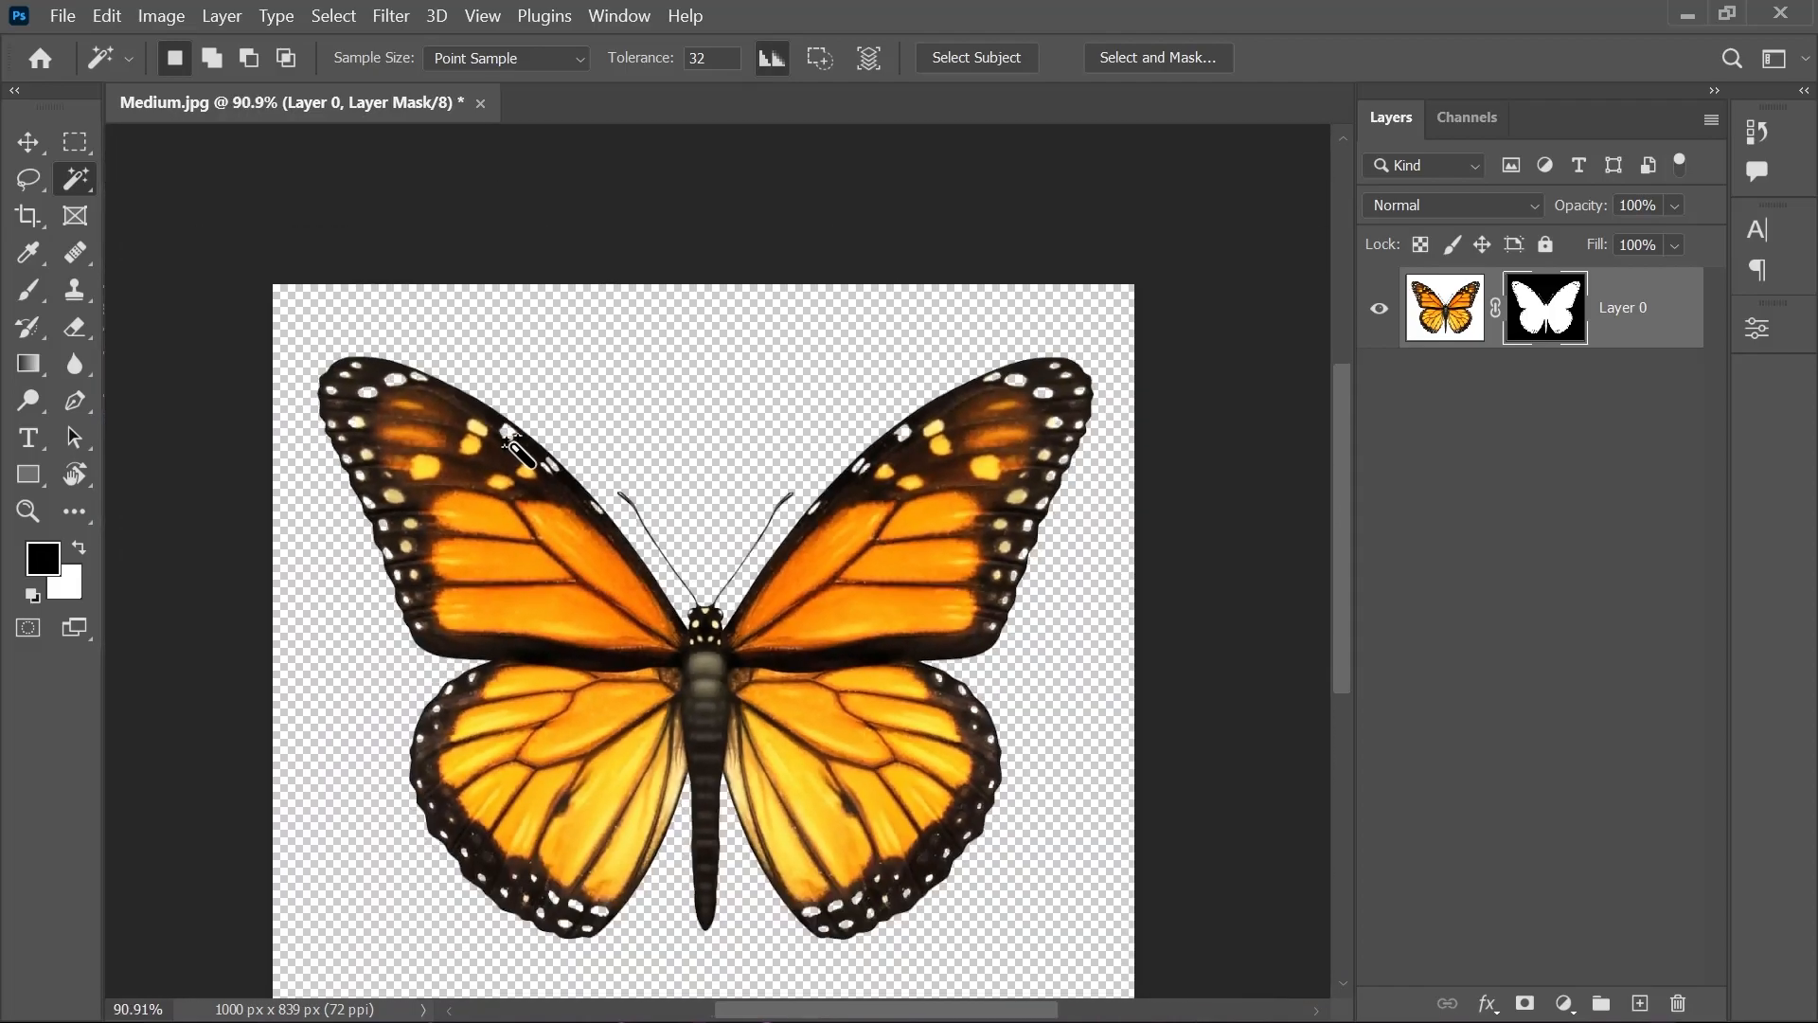
{"action": "left_click_drag", "start_coordinate": [568, 478], "coordinate": [594, 379]}
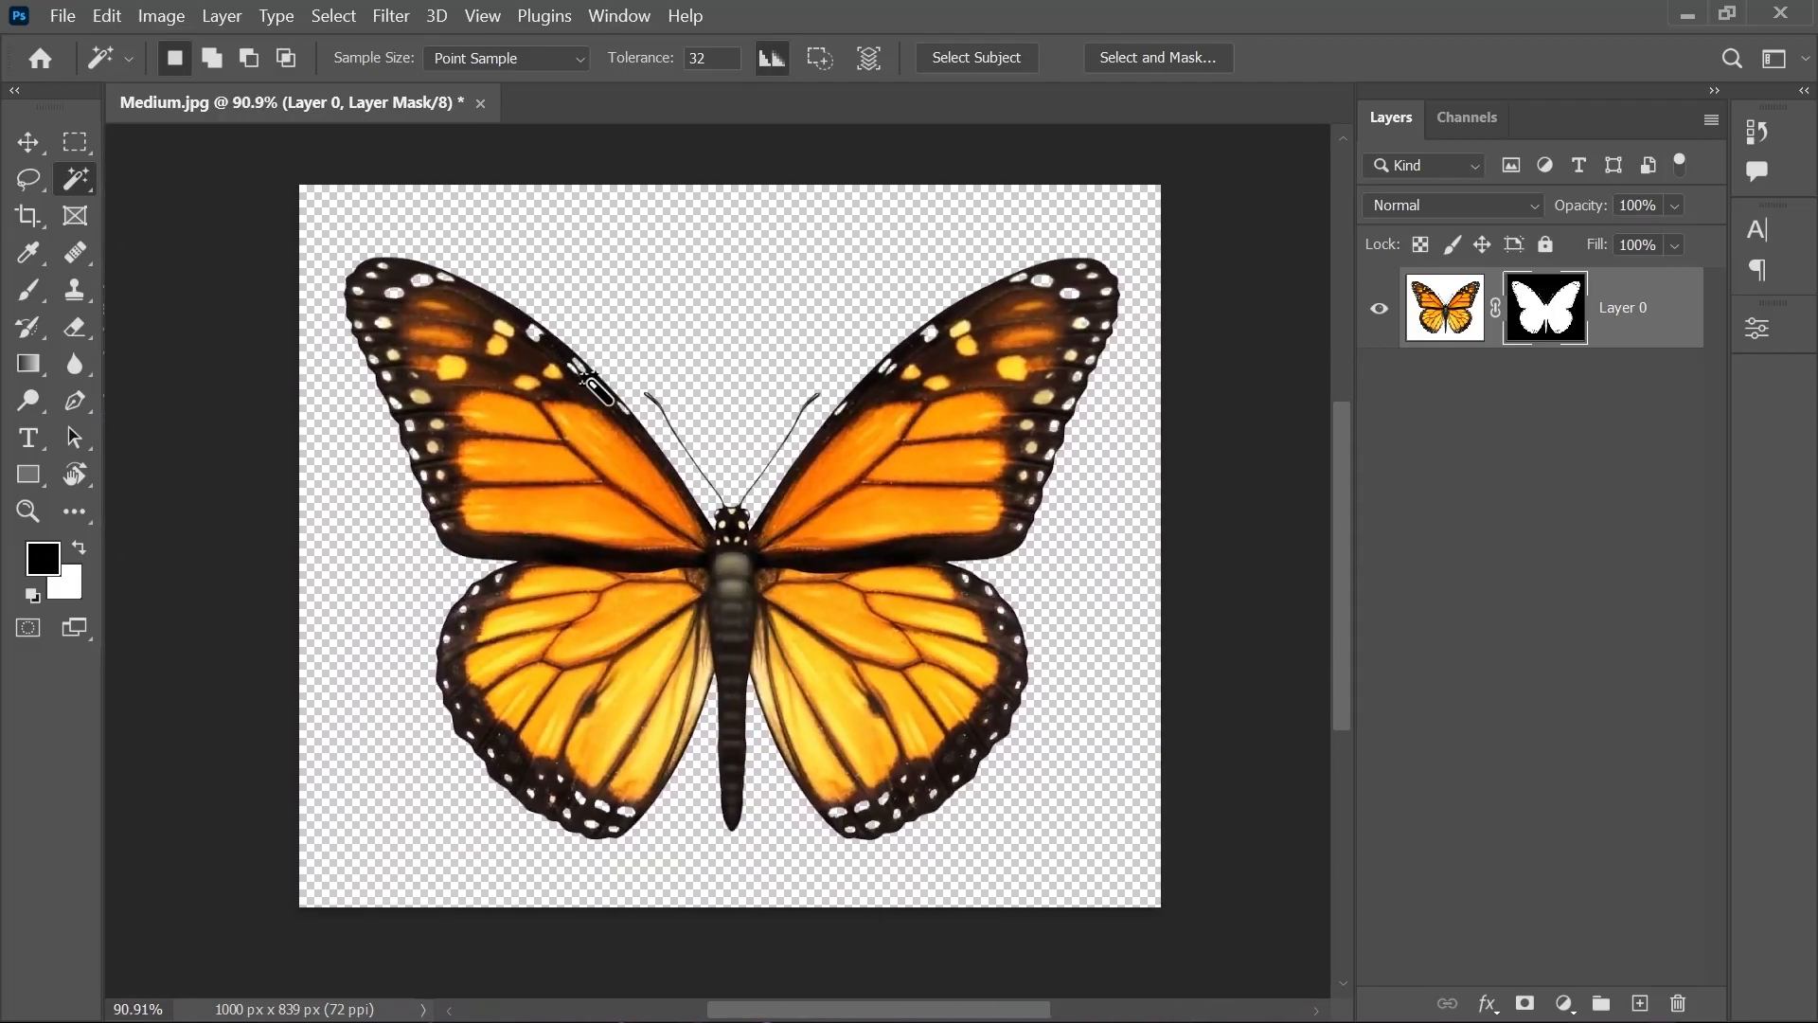
- Undo the butterfly's layer mask and the selection inversion, and deselect the white areas
{"action": "key", "text": "ctrl+z"}
{"action": "key", "text": "ctrl+z"}
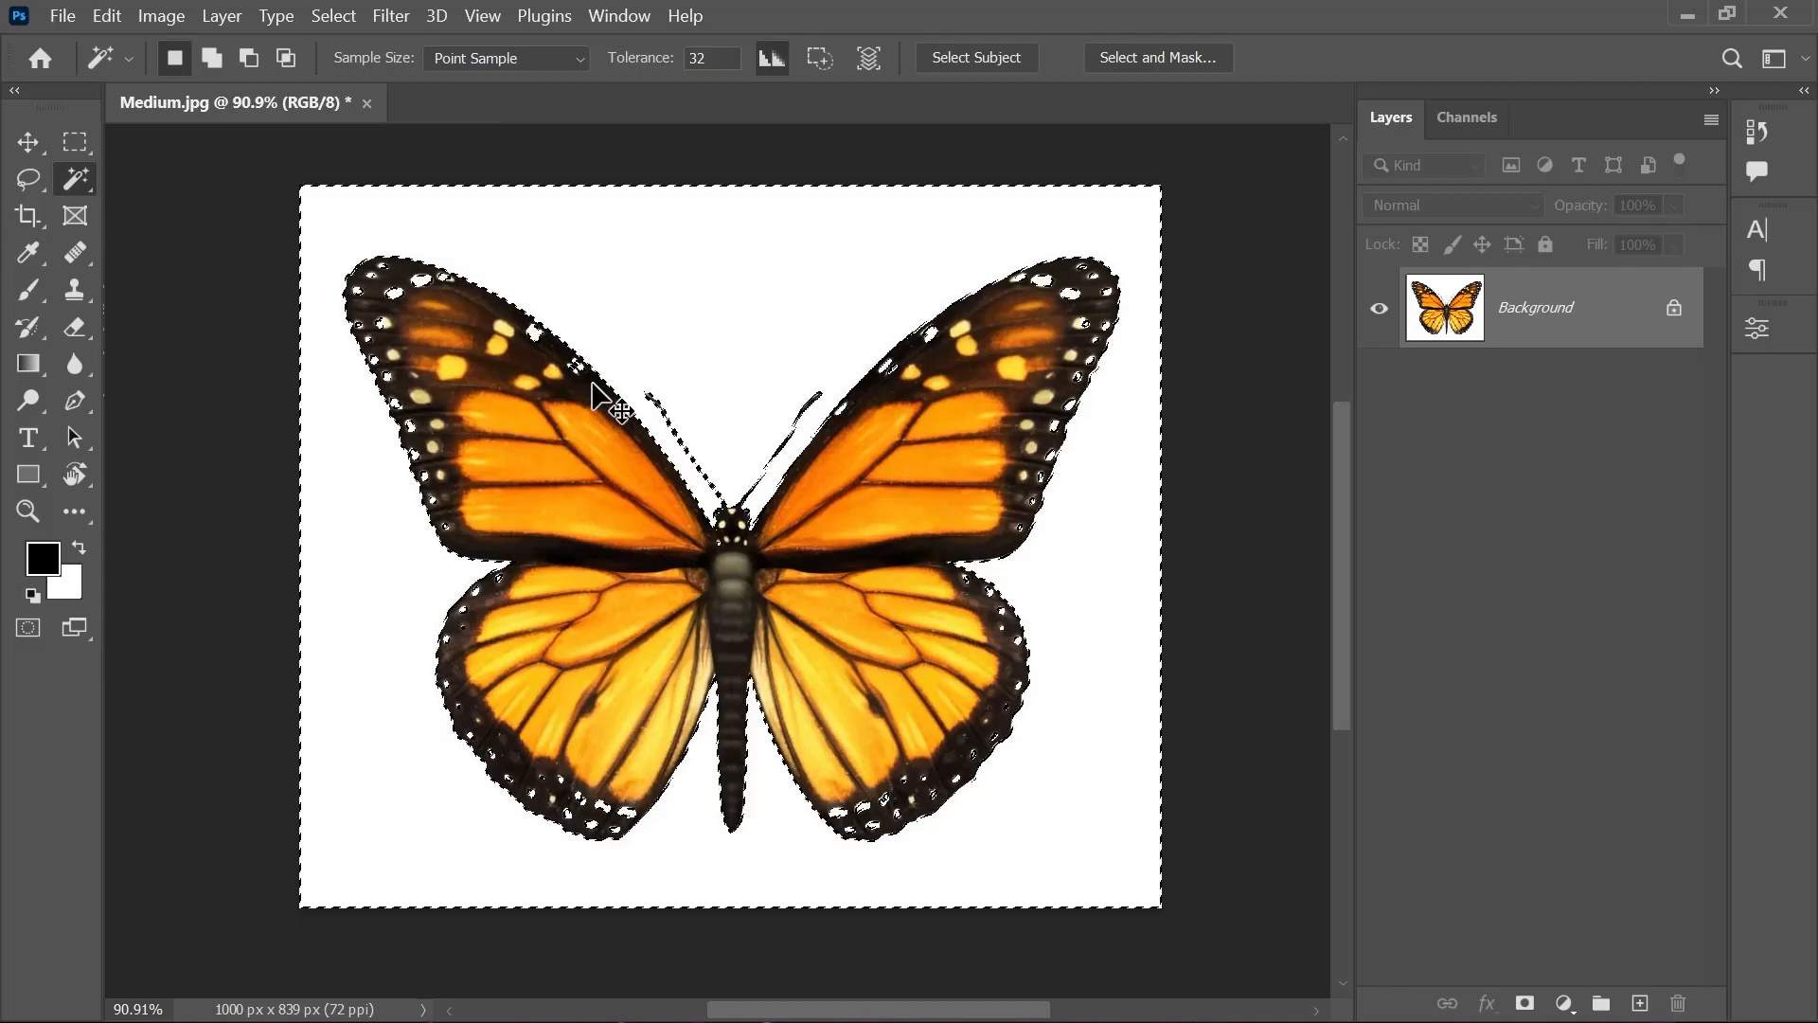
{"action": "key", "text": "ctrl+d"}
- Enable the Magic Wand's Contiguous option and select only the connected white background around the butterfly
{"action": "mouse_move", "coordinate": [616, 363]}
{"action": "left_mouse_down"}
{"action": "mouse_move", "coordinate": [653, 390]}
{"action": "mouse_move", "coordinate": [641, 364]}
{"action": "left_mouse_up"}
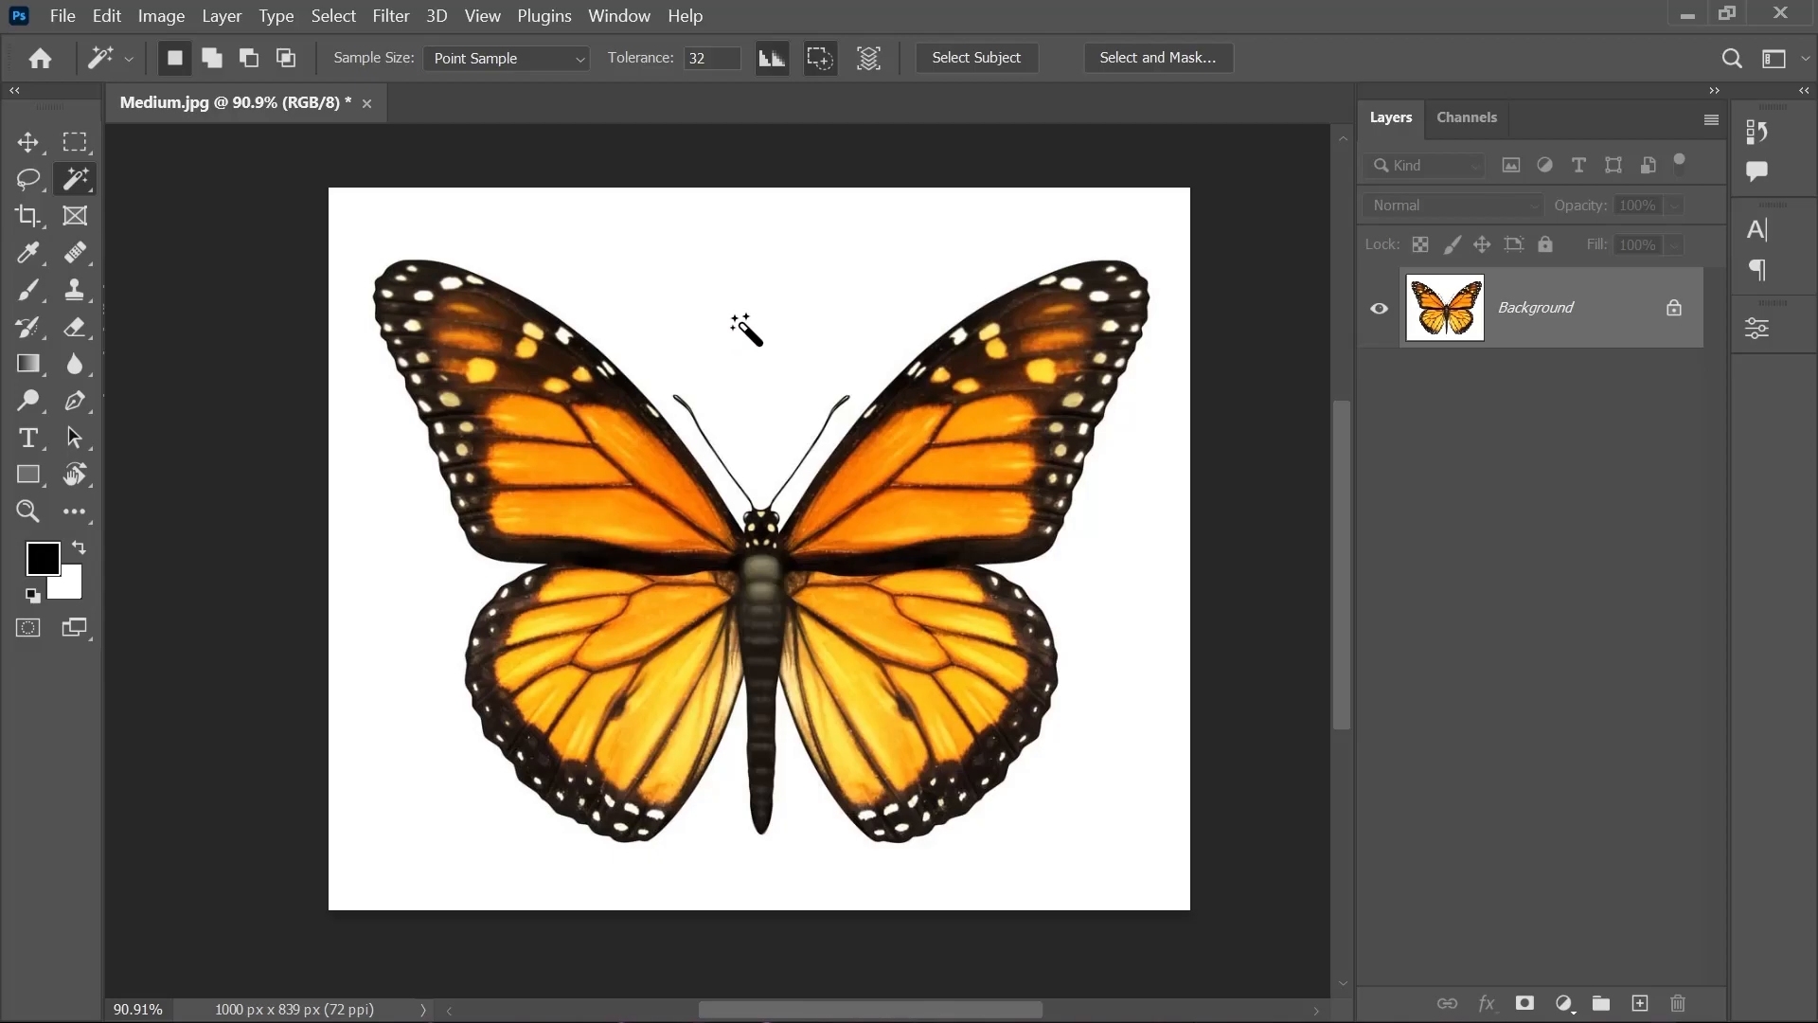
{"action": "left_click", "coordinate": [718, 267]}
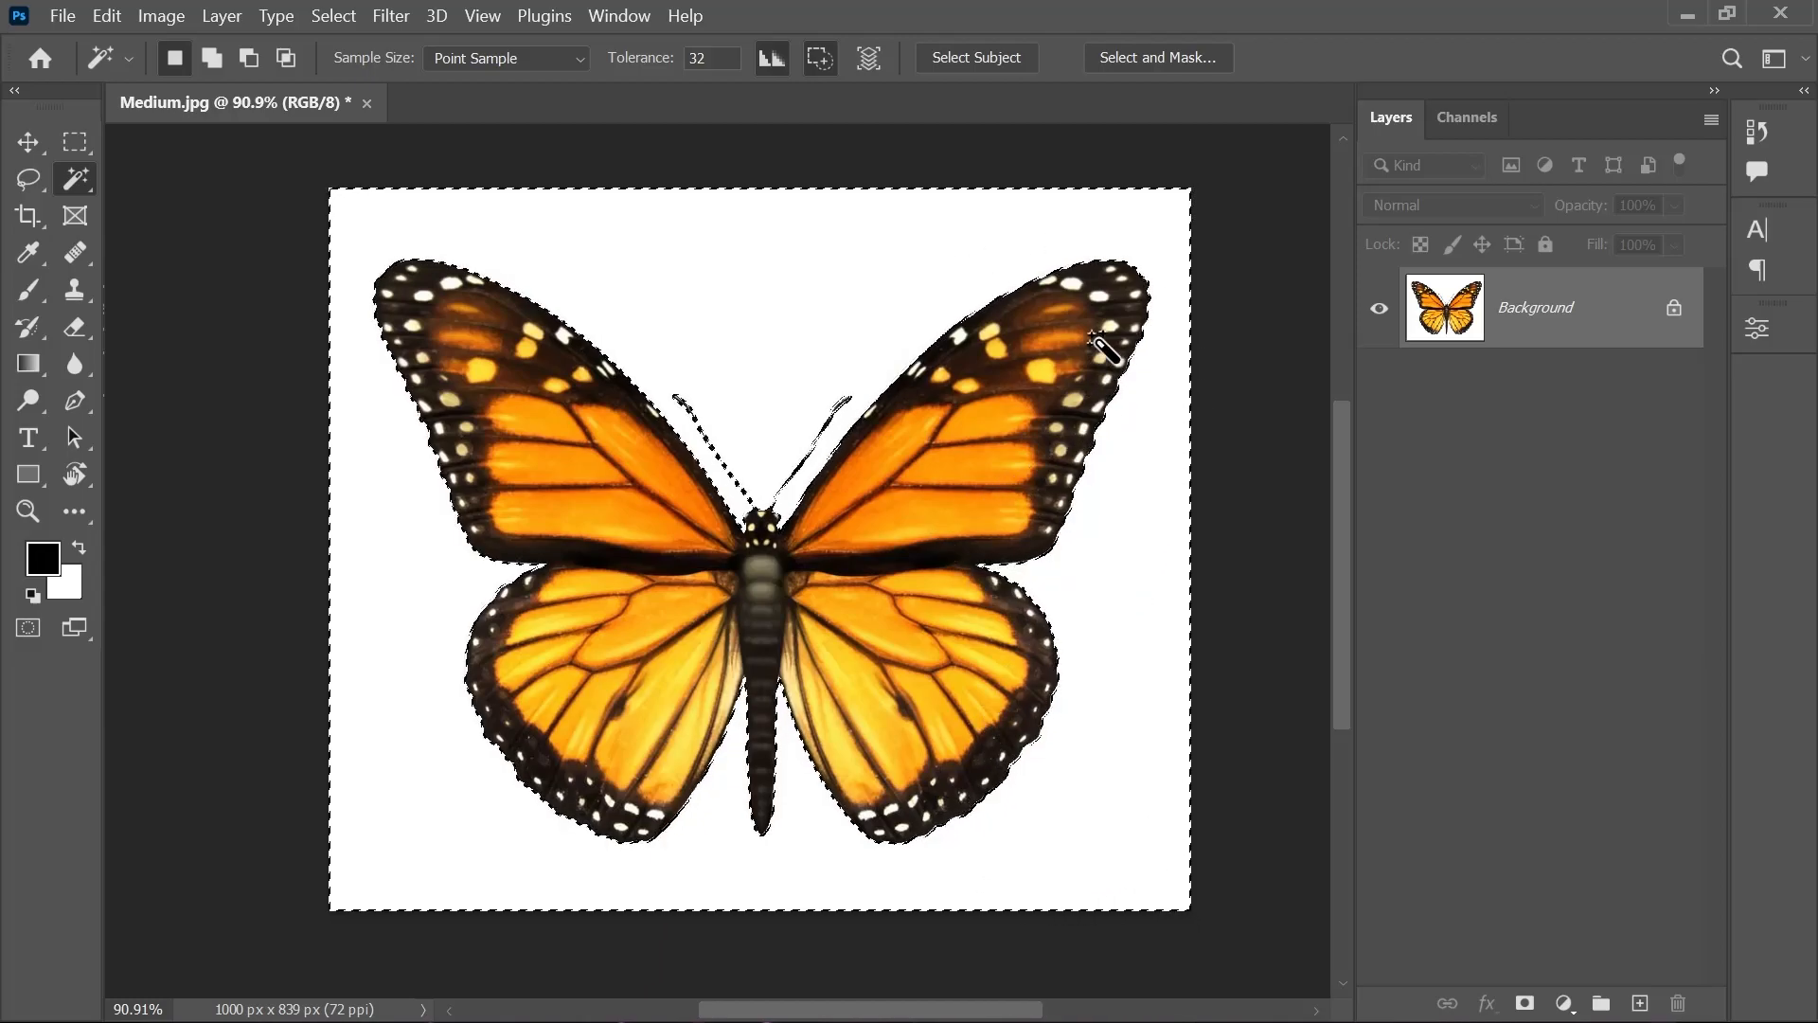
- Invert the background selection to the butterfly and mask out only the connected white area around it, keeping the wing spots
{"action": "scroll", "coordinate": [975, 351], "scroll_direction": "up", "scroll_amount": 5, "text": "alt"}
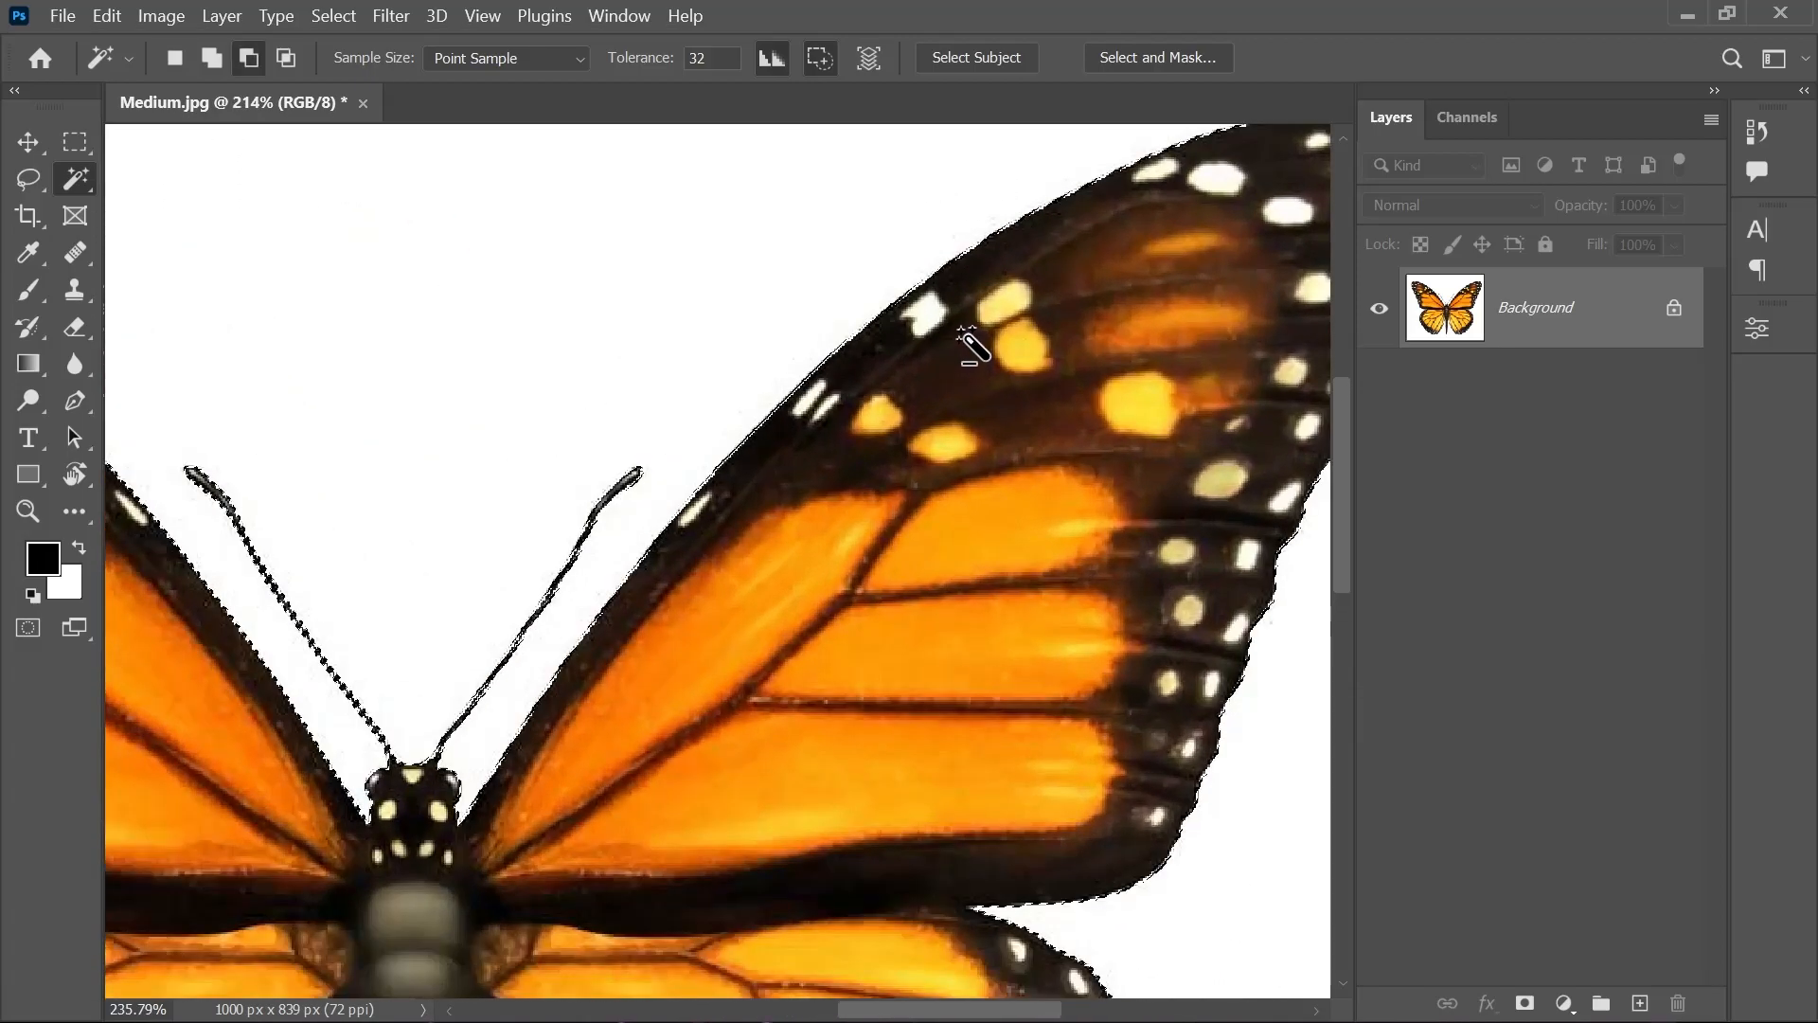
{"action": "scroll", "coordinate": [968, 339], "scroll_direction": "up", "scroll_amount": 1, "text": "alt"}
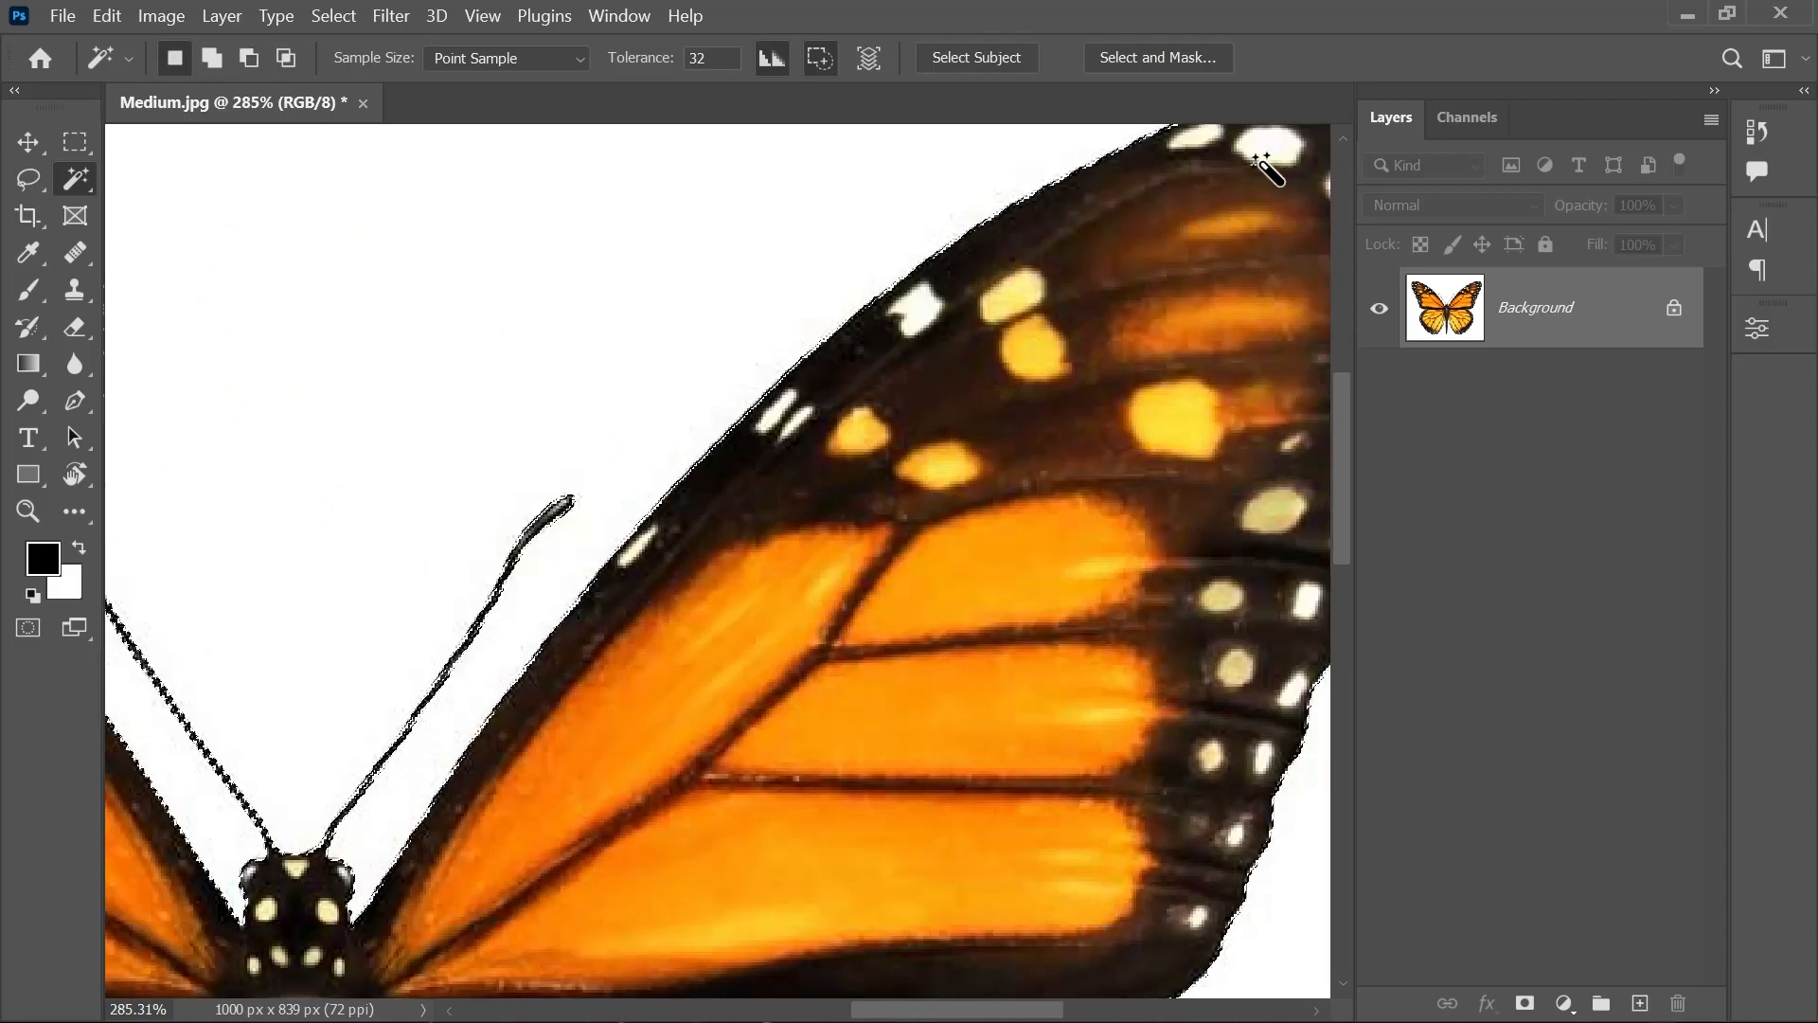
{"action": "scroll", "coordinate": [616, 440], "scroll_direction": "down", "scroll_amount": 2, "text": "alt"}
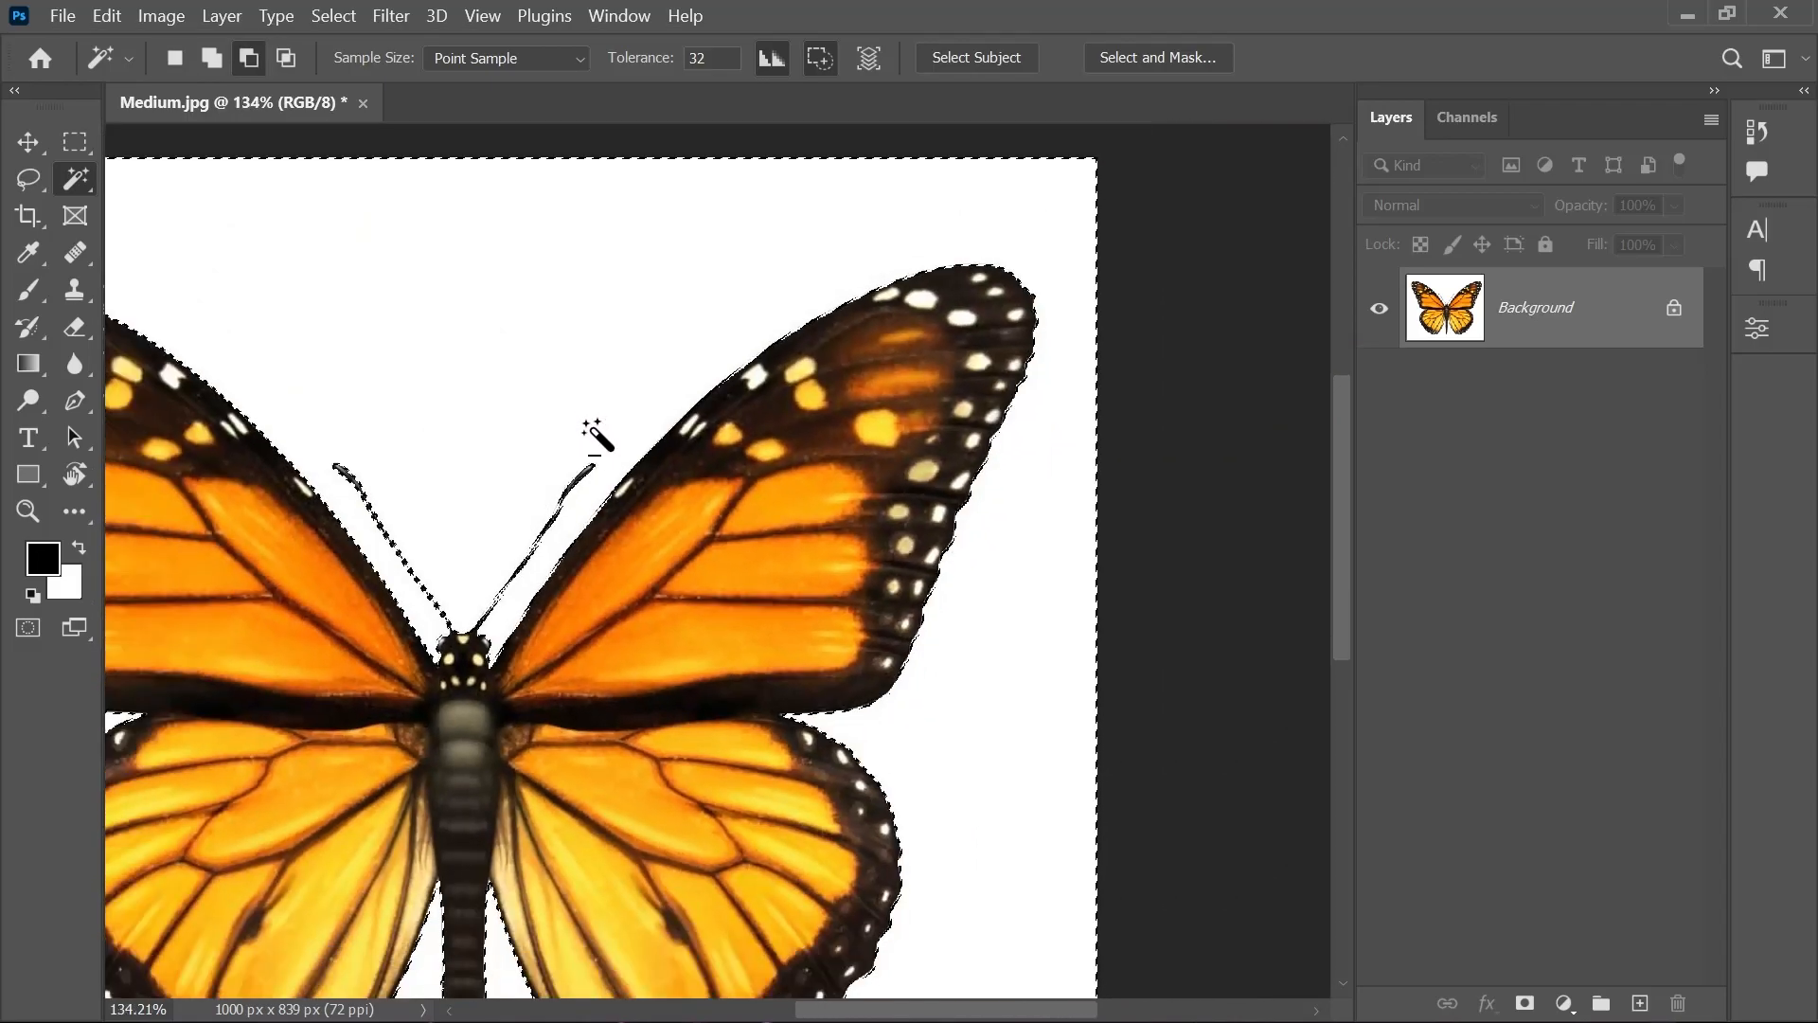
{"action": "scroll", "coordinate": [592, 431], "scroll_direction": "down", "scroll_amount": 2, "text": "alt"}
{"action": "left_click_drag", "start_coordinate": [564, 487], "coordinate": [701, 426]}
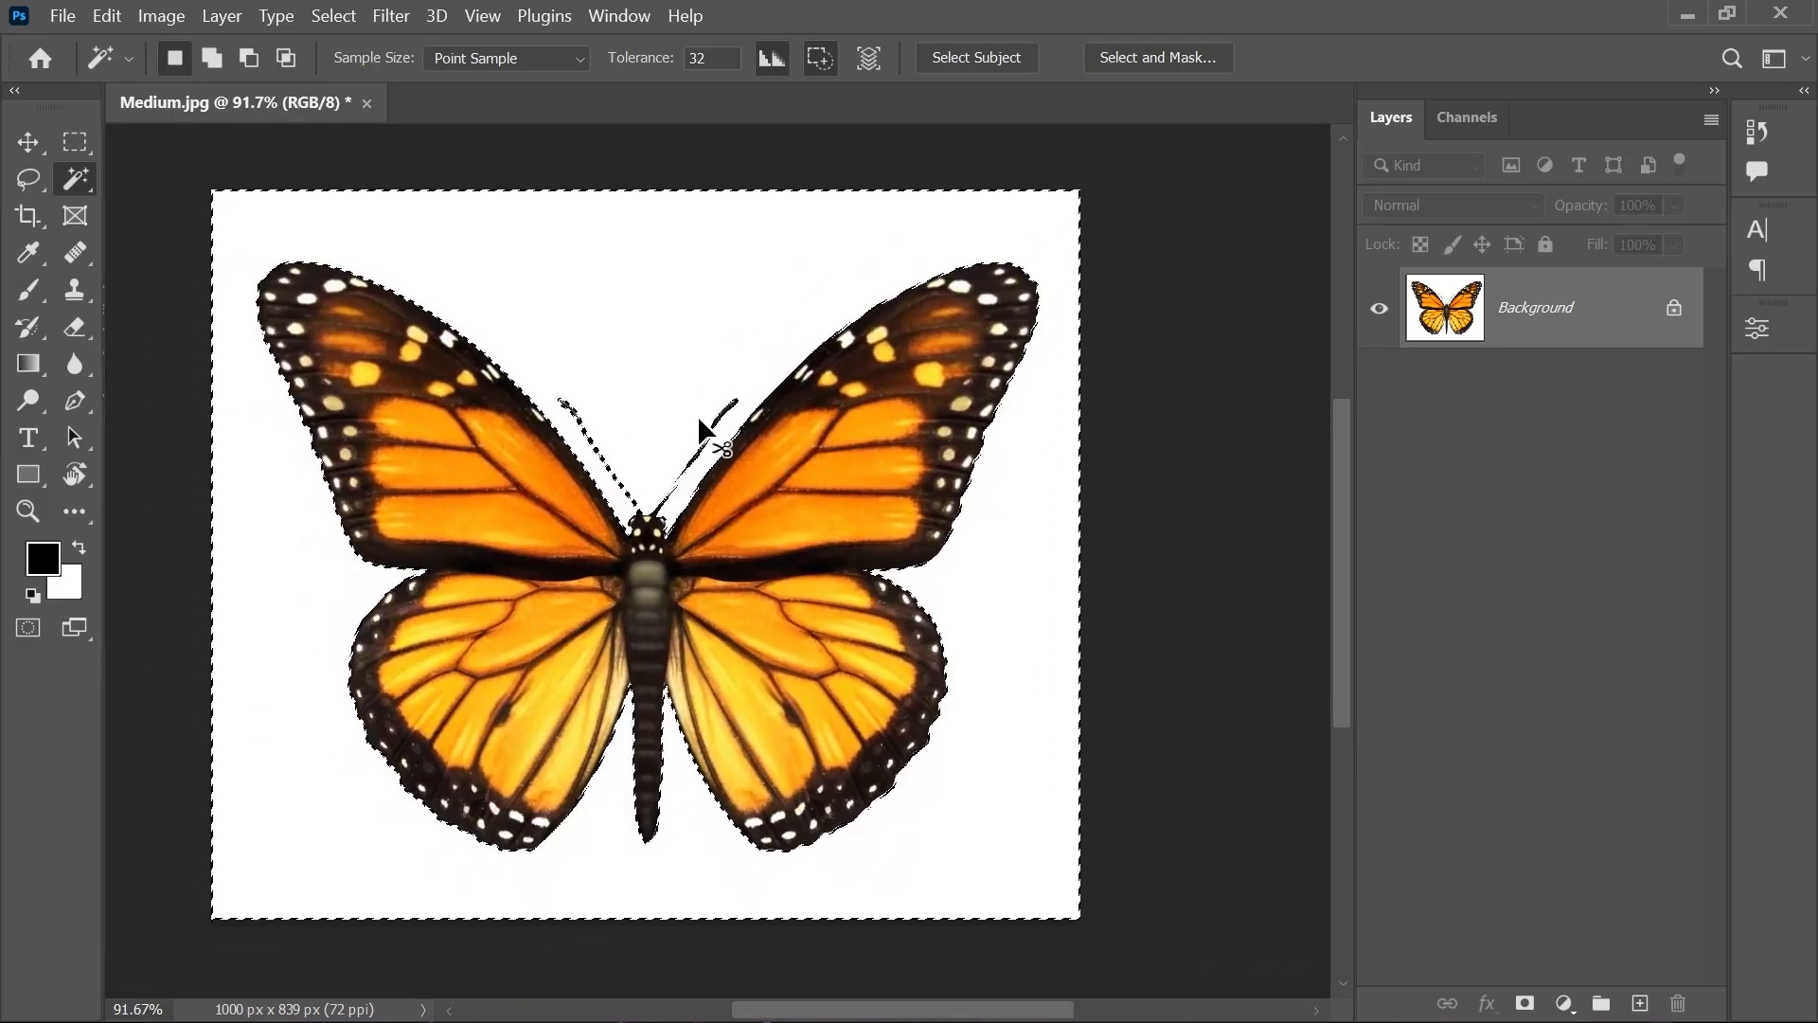
{"action": "key", "text": "ctrl+shift+i"}
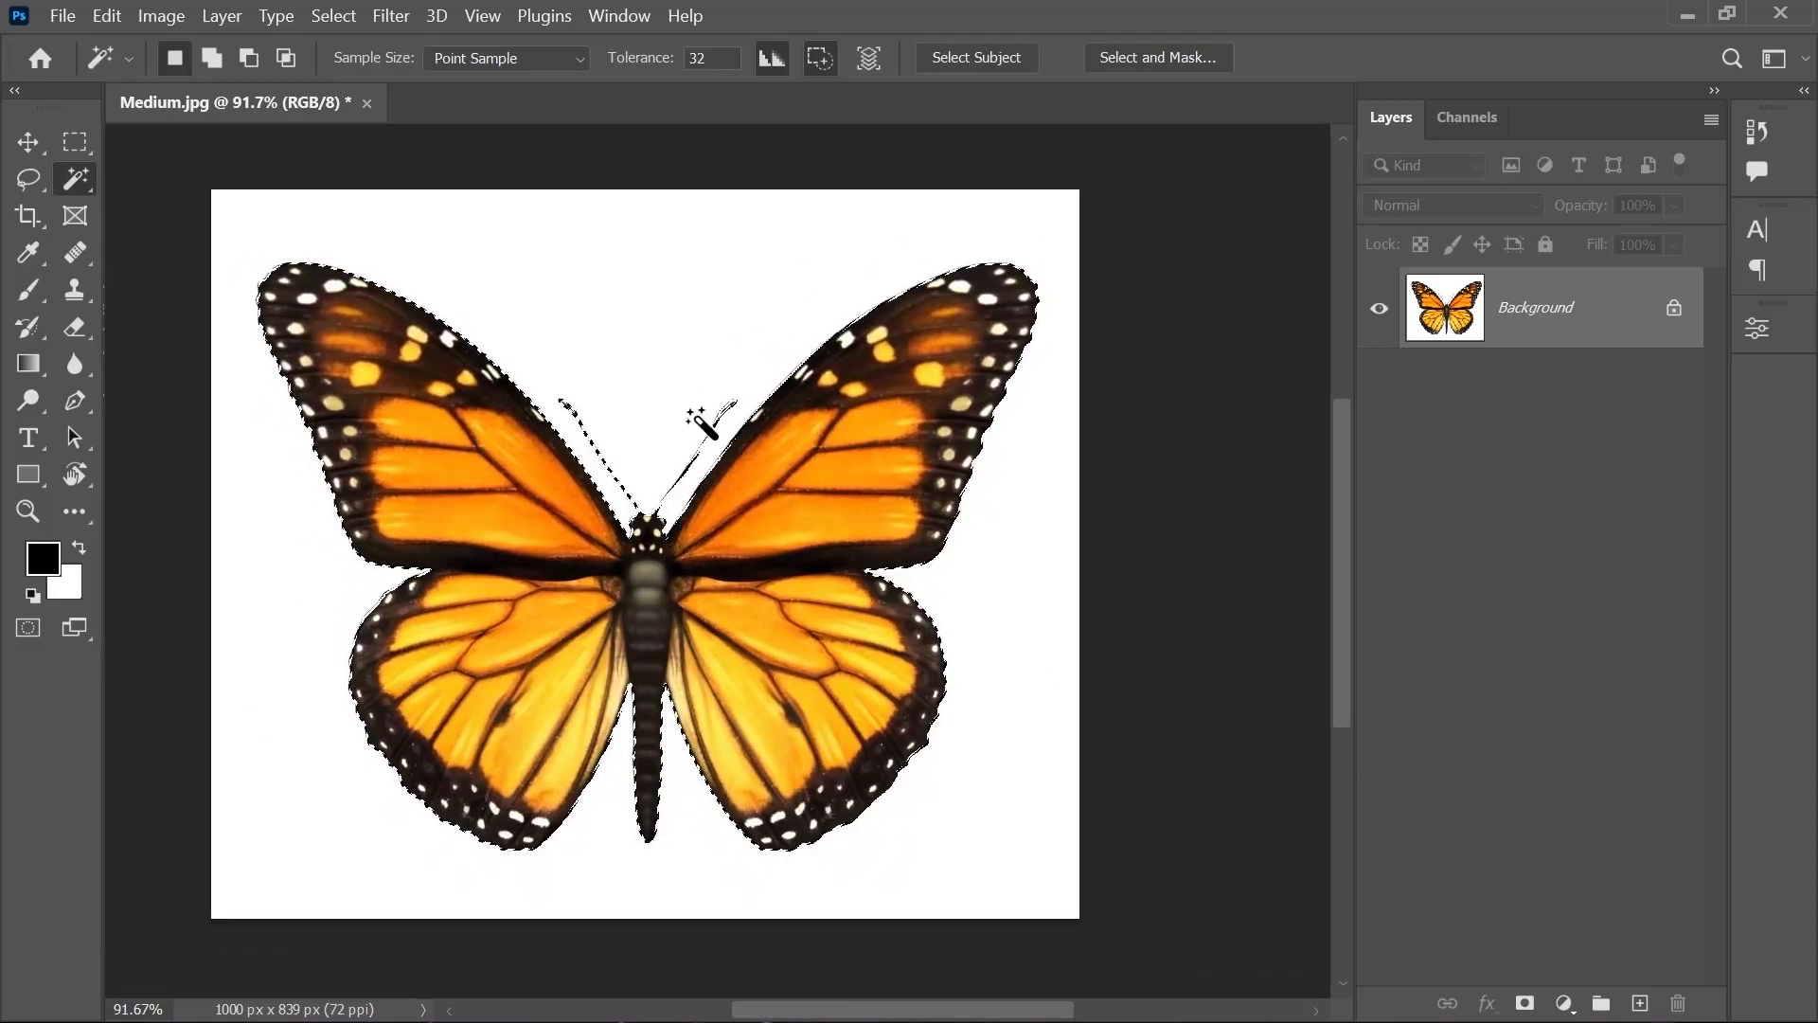
{"action": "left_click", "coordinate": [1524, 1003]}
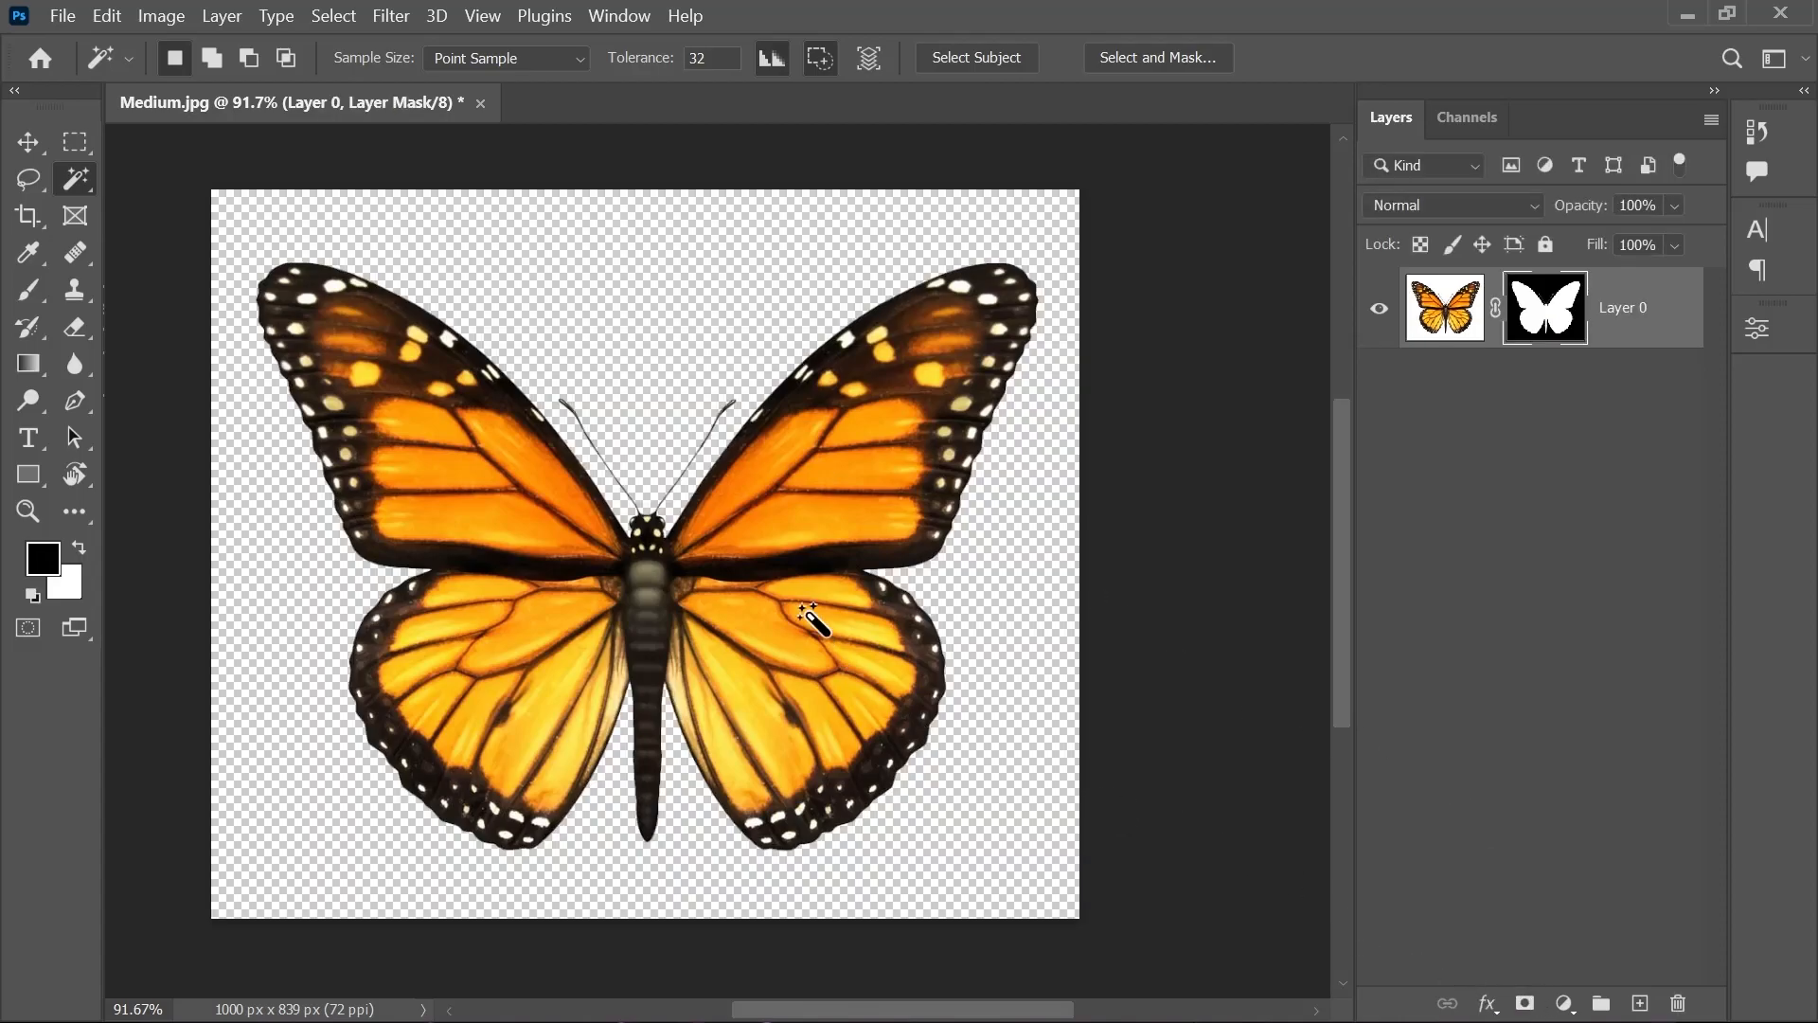
{"action": "left_click_drag", "start_coordinate": [754, 559], "coordinate": [854, 538]}
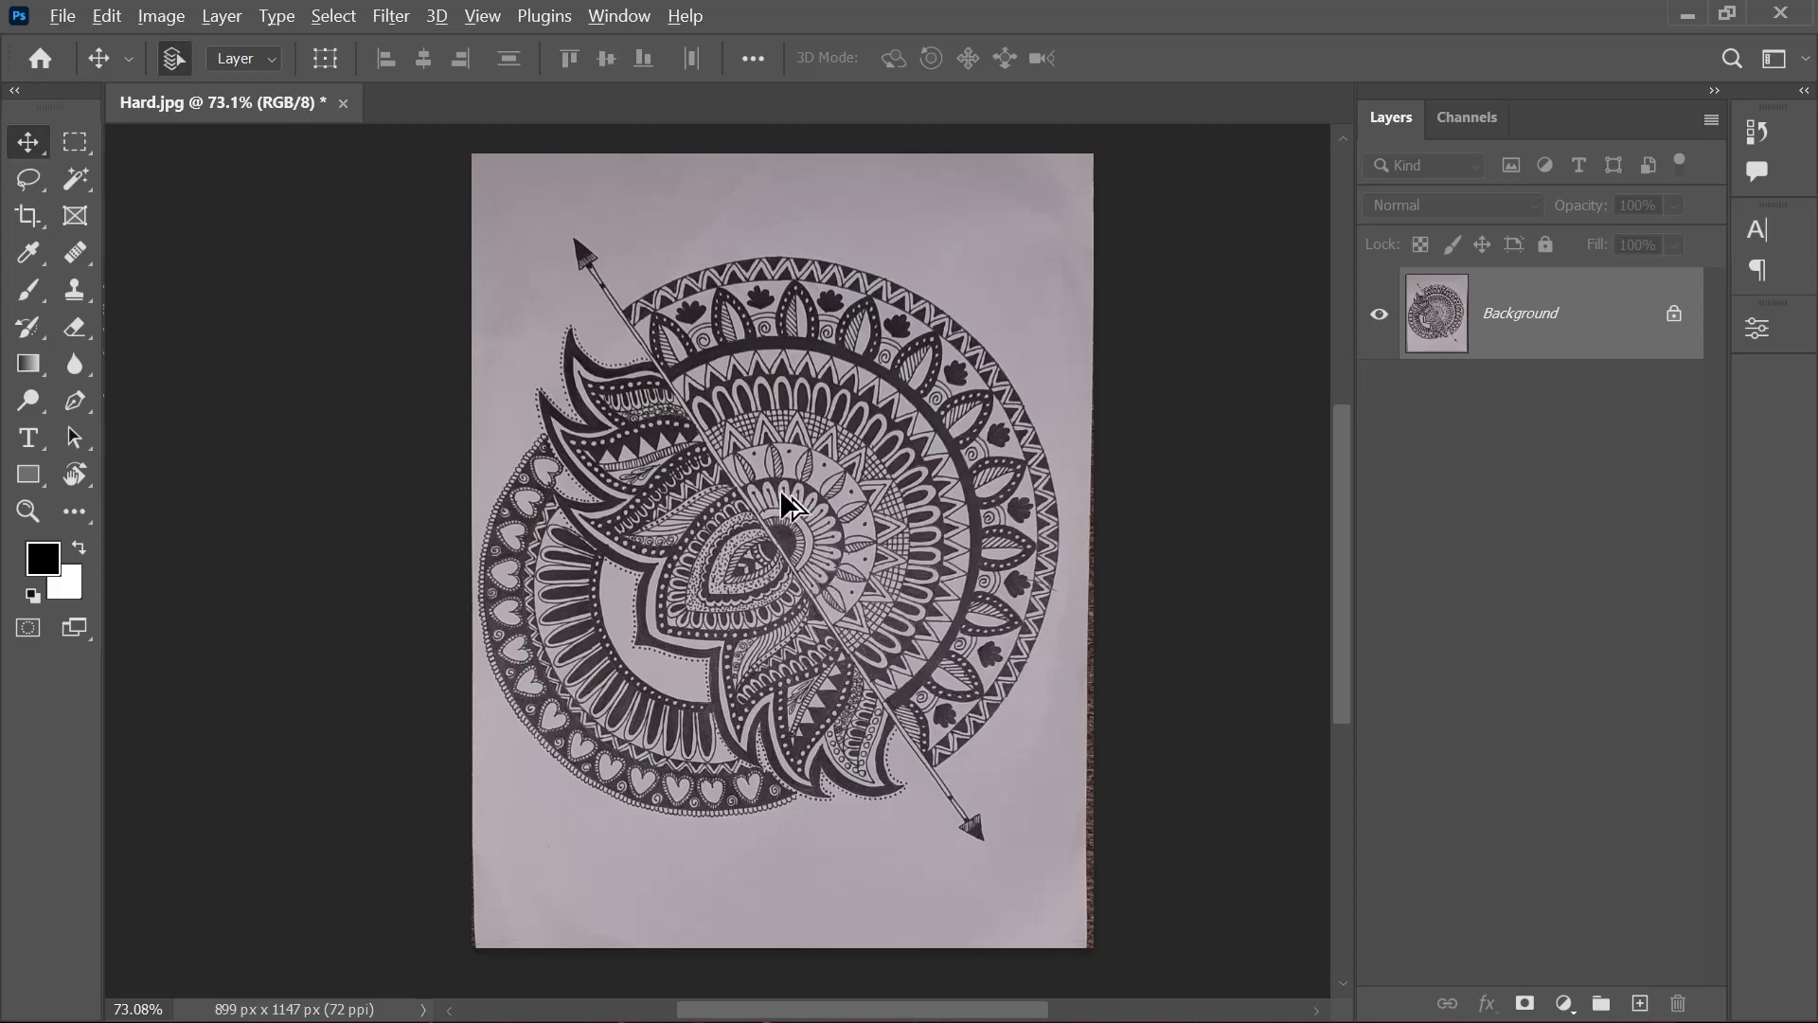
- Open the Levels adjustment for the mandala drawing and move its dialog clear of the artwork
{"action": "scroll", "coordinate": [783, 505], "scroll_direction": "up", "scroll_amount": 5}
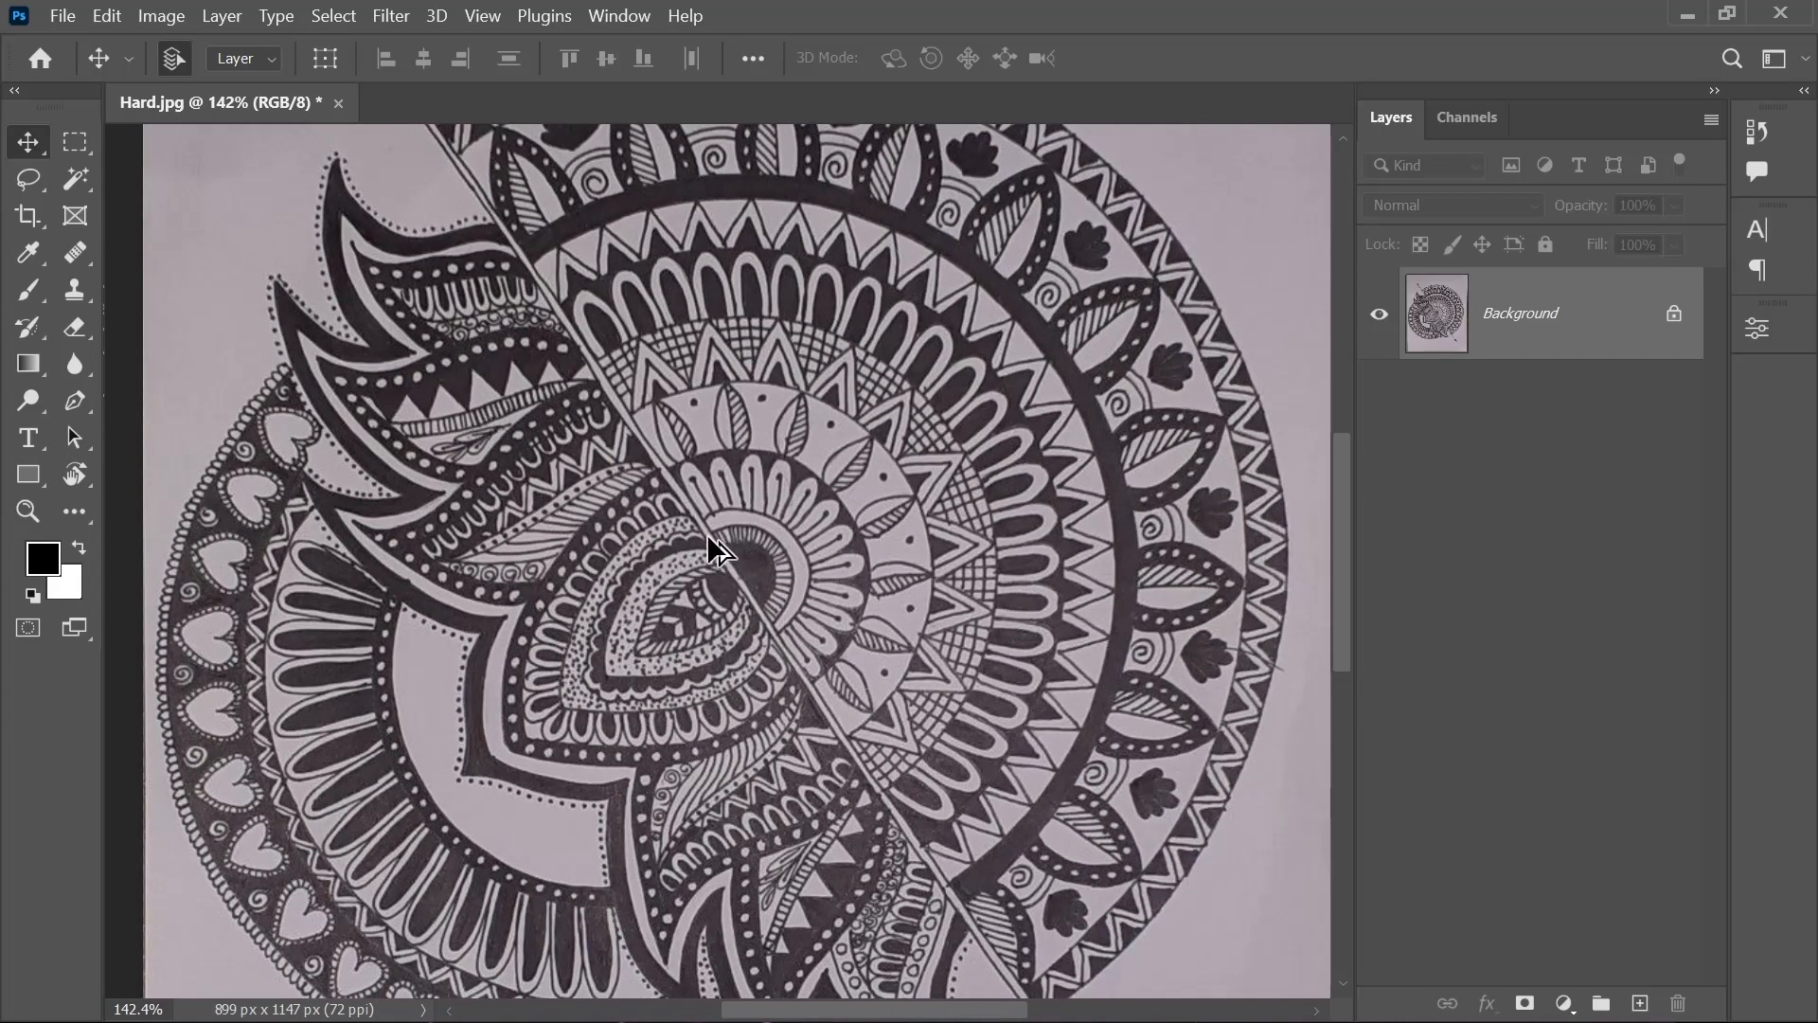
{"action": "scroll", "coordinate": [720, 549], "scroll_direction": "down", "scroll_amount": 5}
{"action": "scroll", "coordinate": [825, 500], "scroll_direction": "up", "scroll_amount": 2}
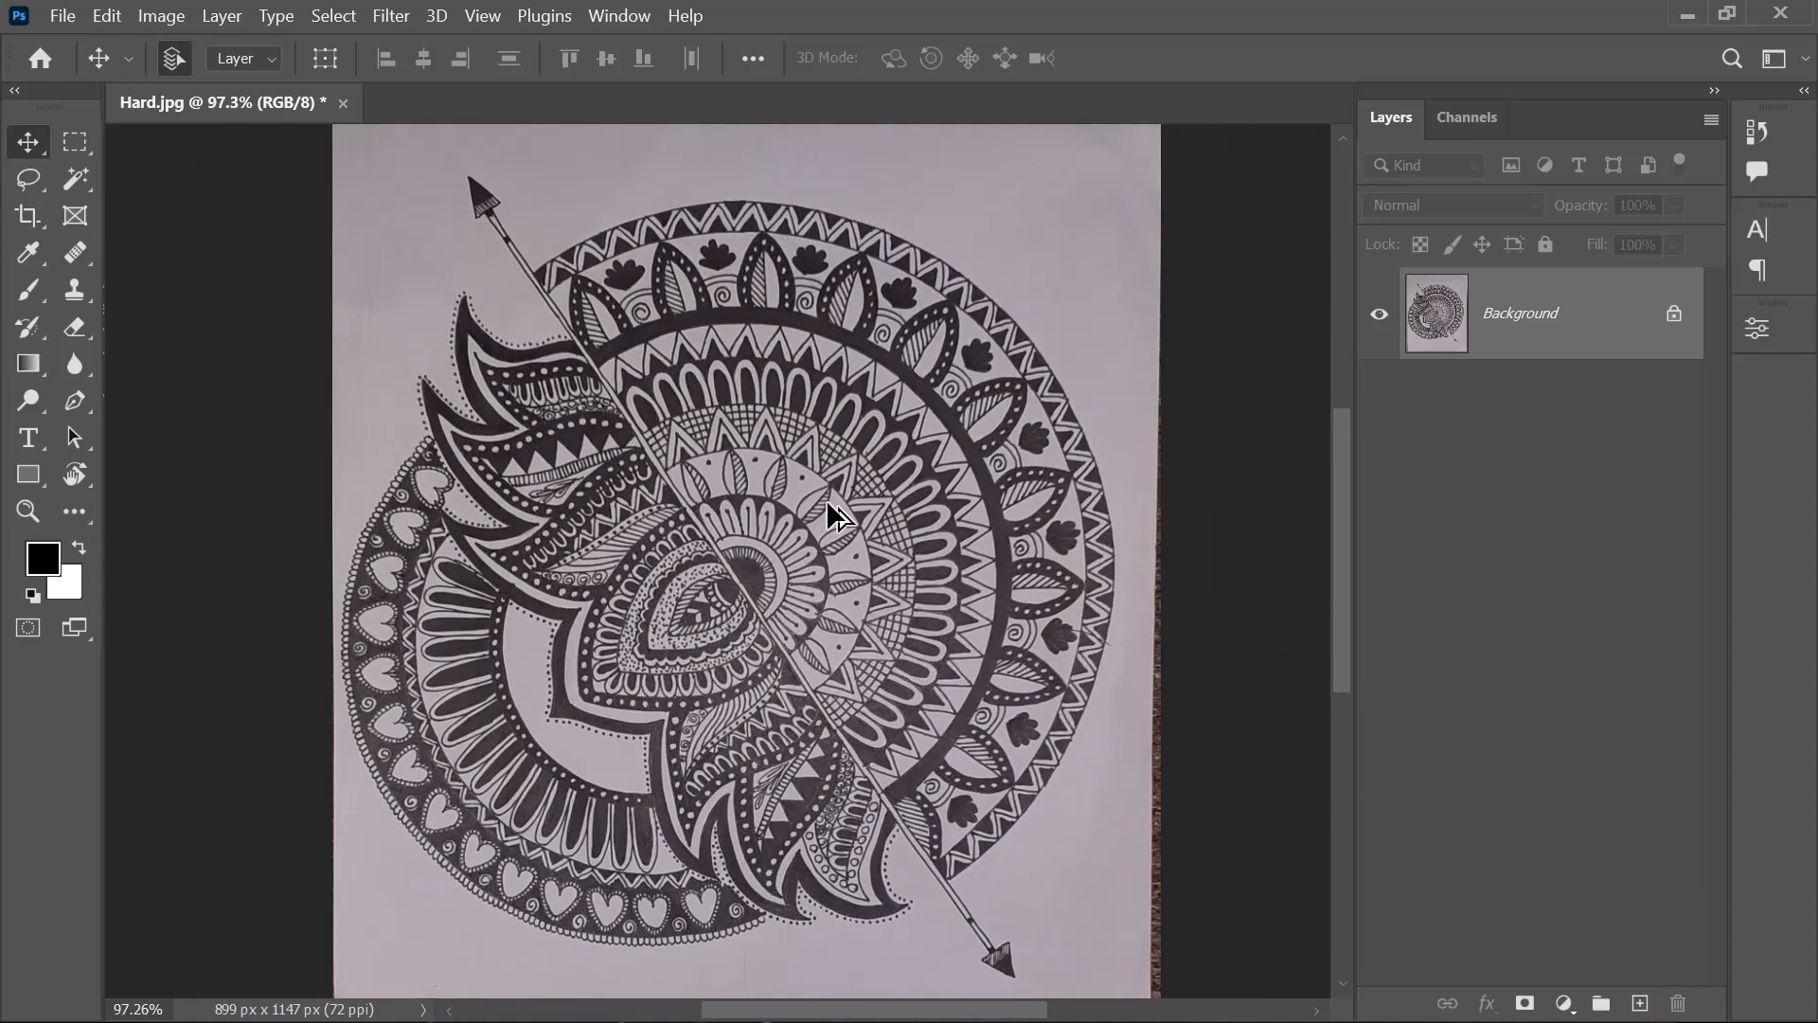
{"action": "scroll", "coordinate": [827, 498], "scroll_direction": "down", "scroll_amount": 1}
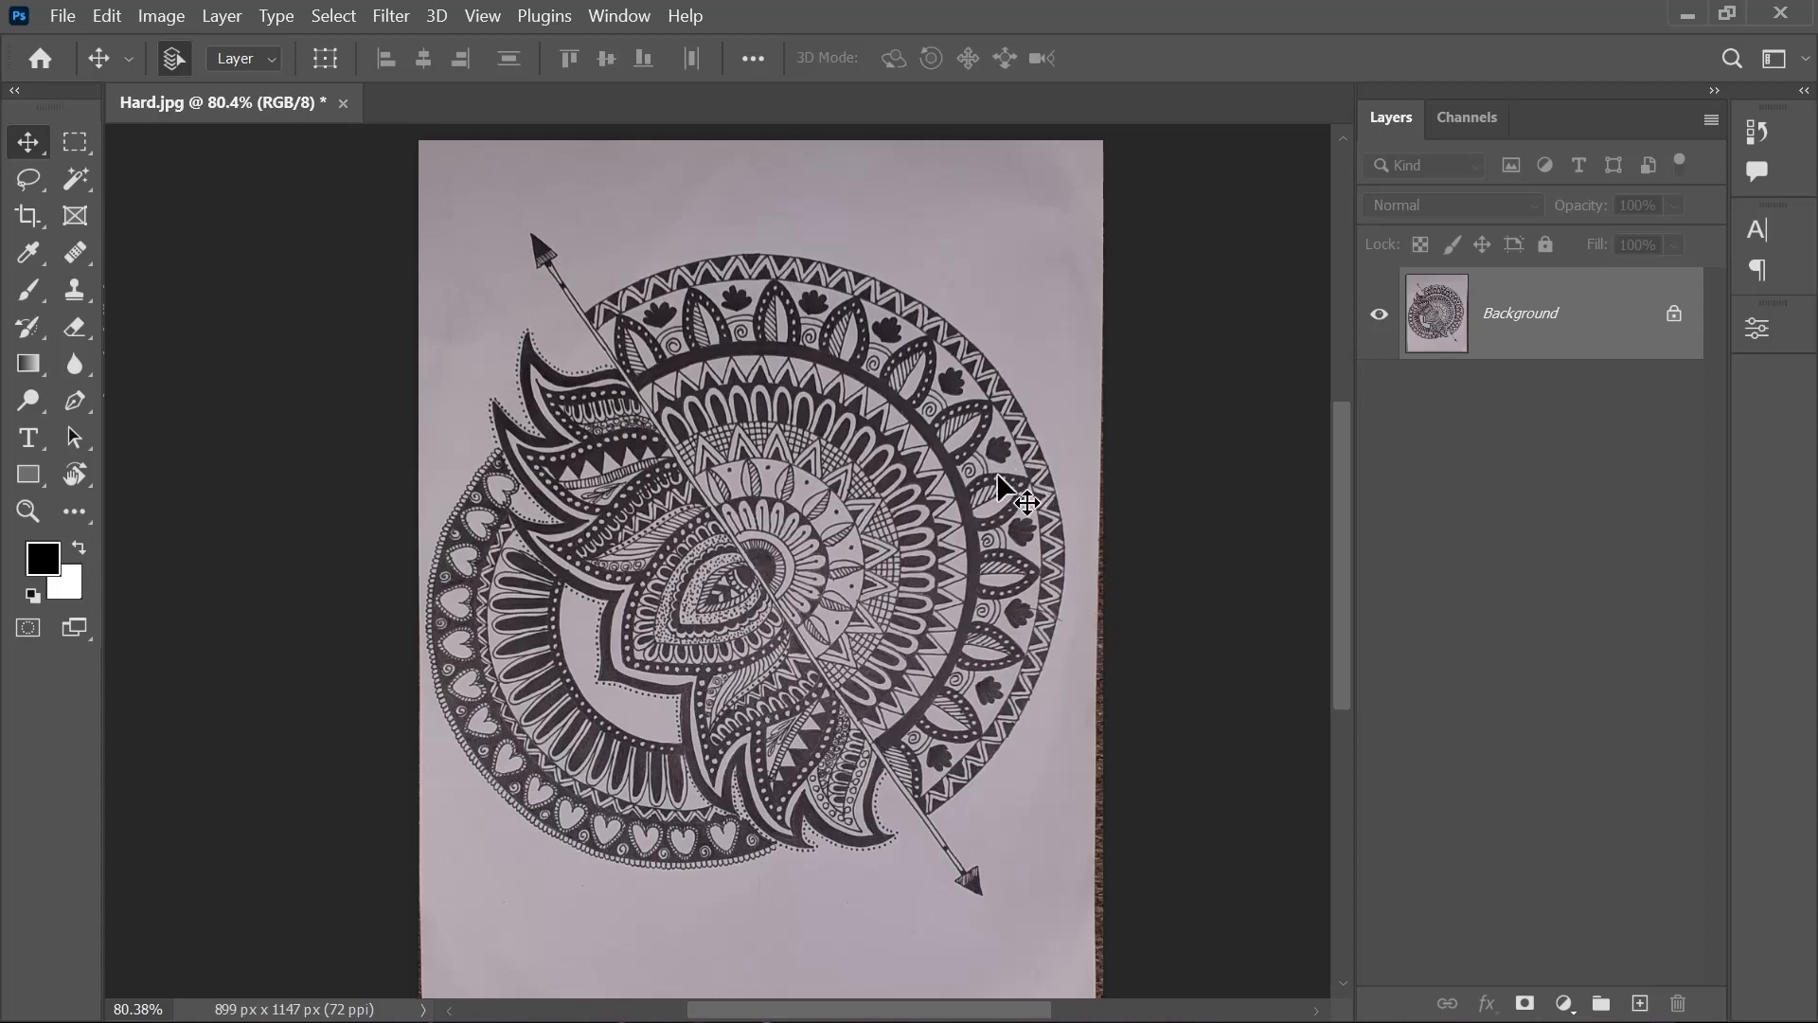
{"action": "left_click_drag", "start_coordinate": [911, 669], "coordinate": [947, 656]}
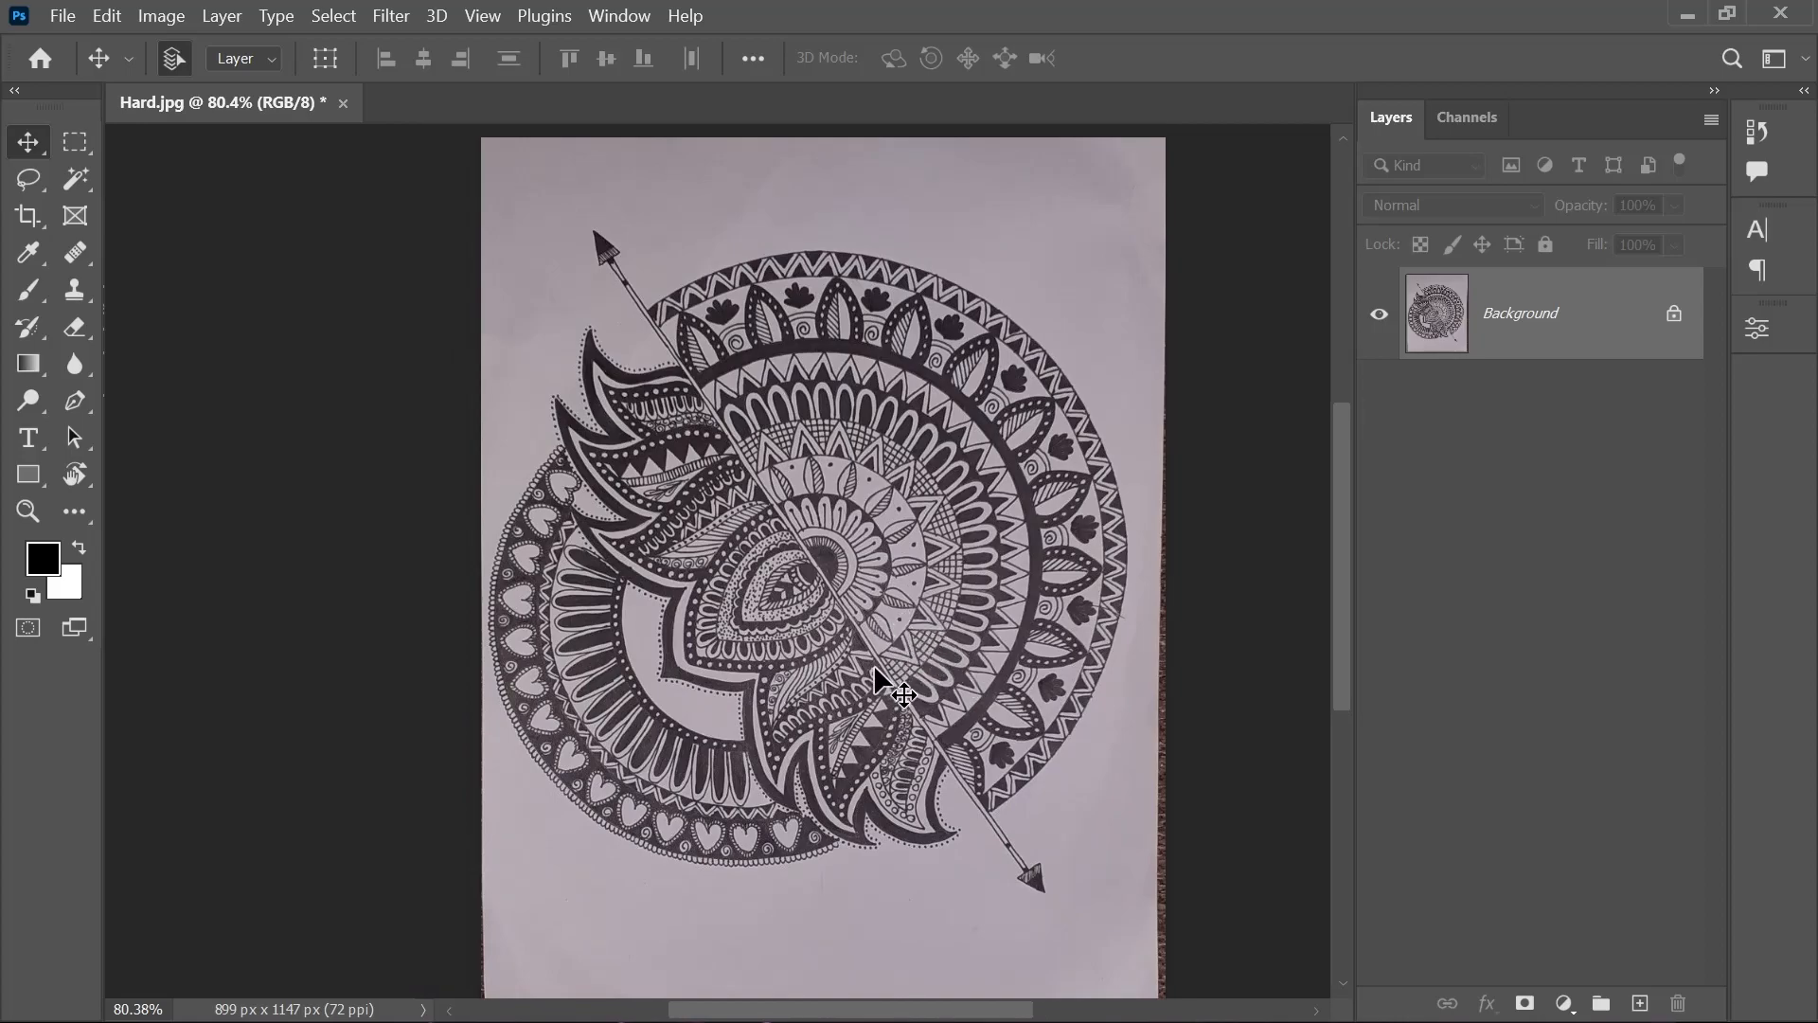
{"action": "left_click", "coordinate": [161, 16]}
{"action": "mouse_move", "coordinate": [174, 87]}
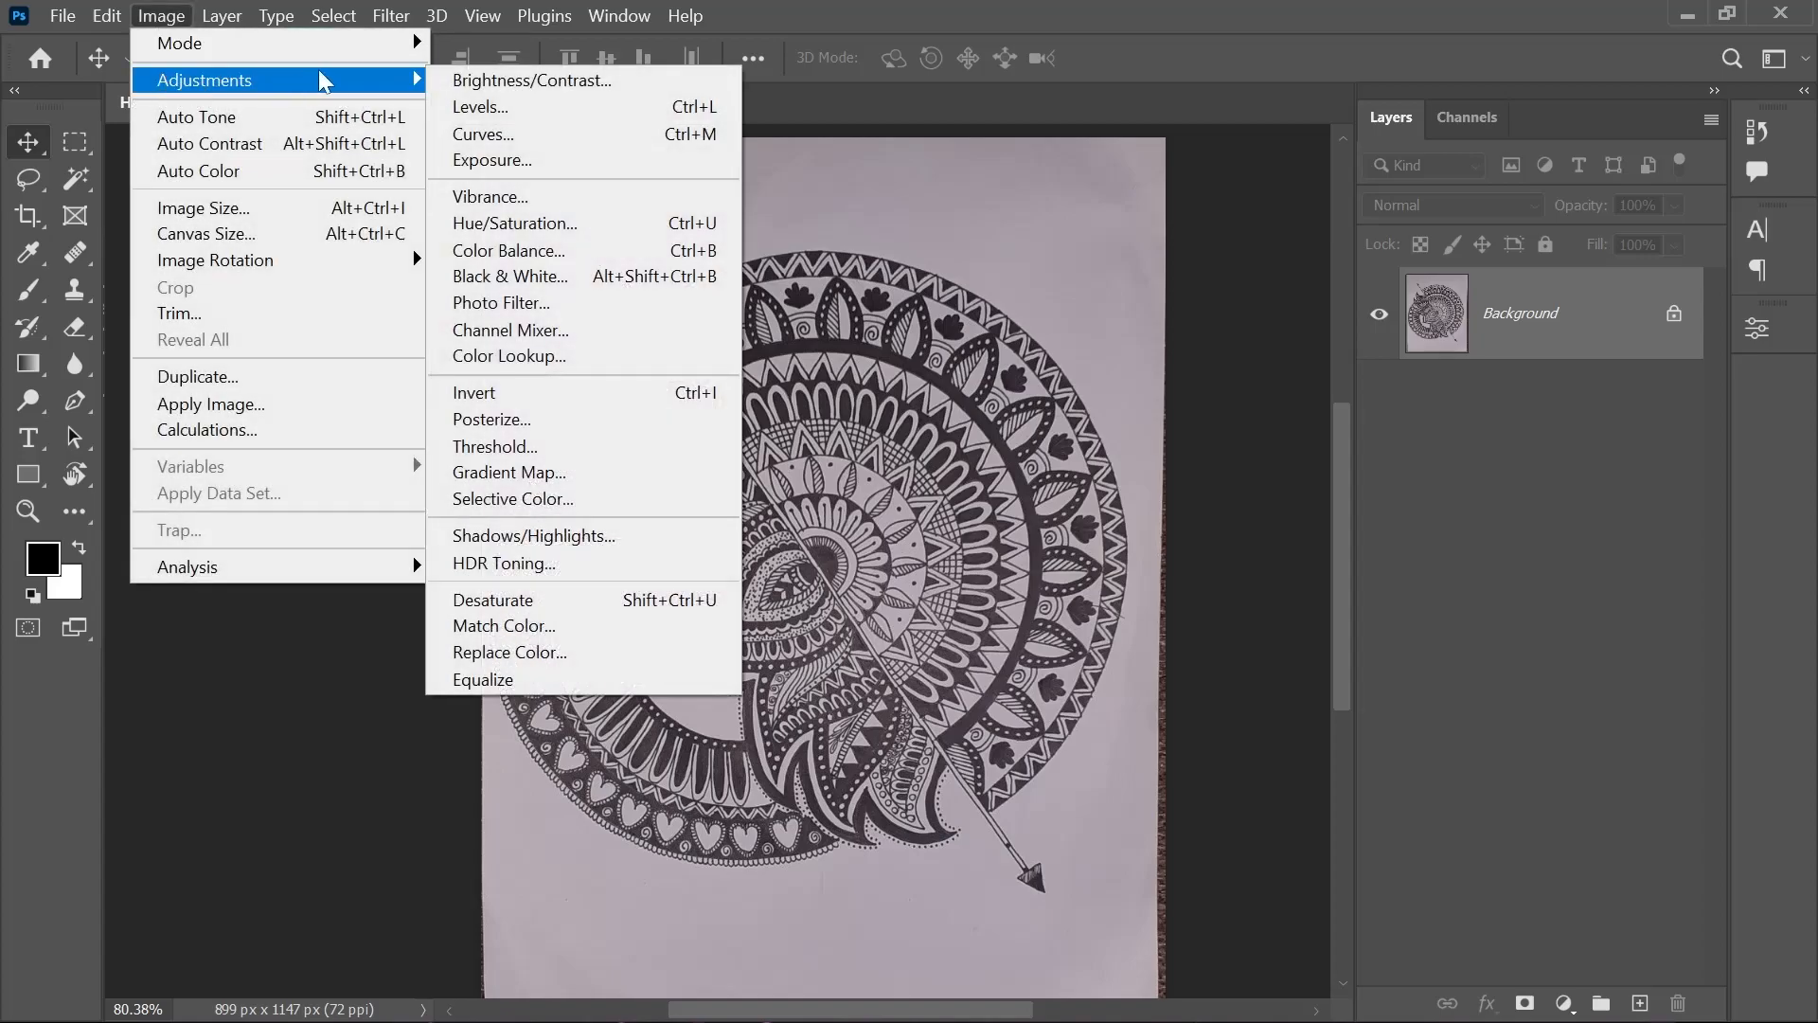
{"action": "left_click", "coordinate": [496, 110]}
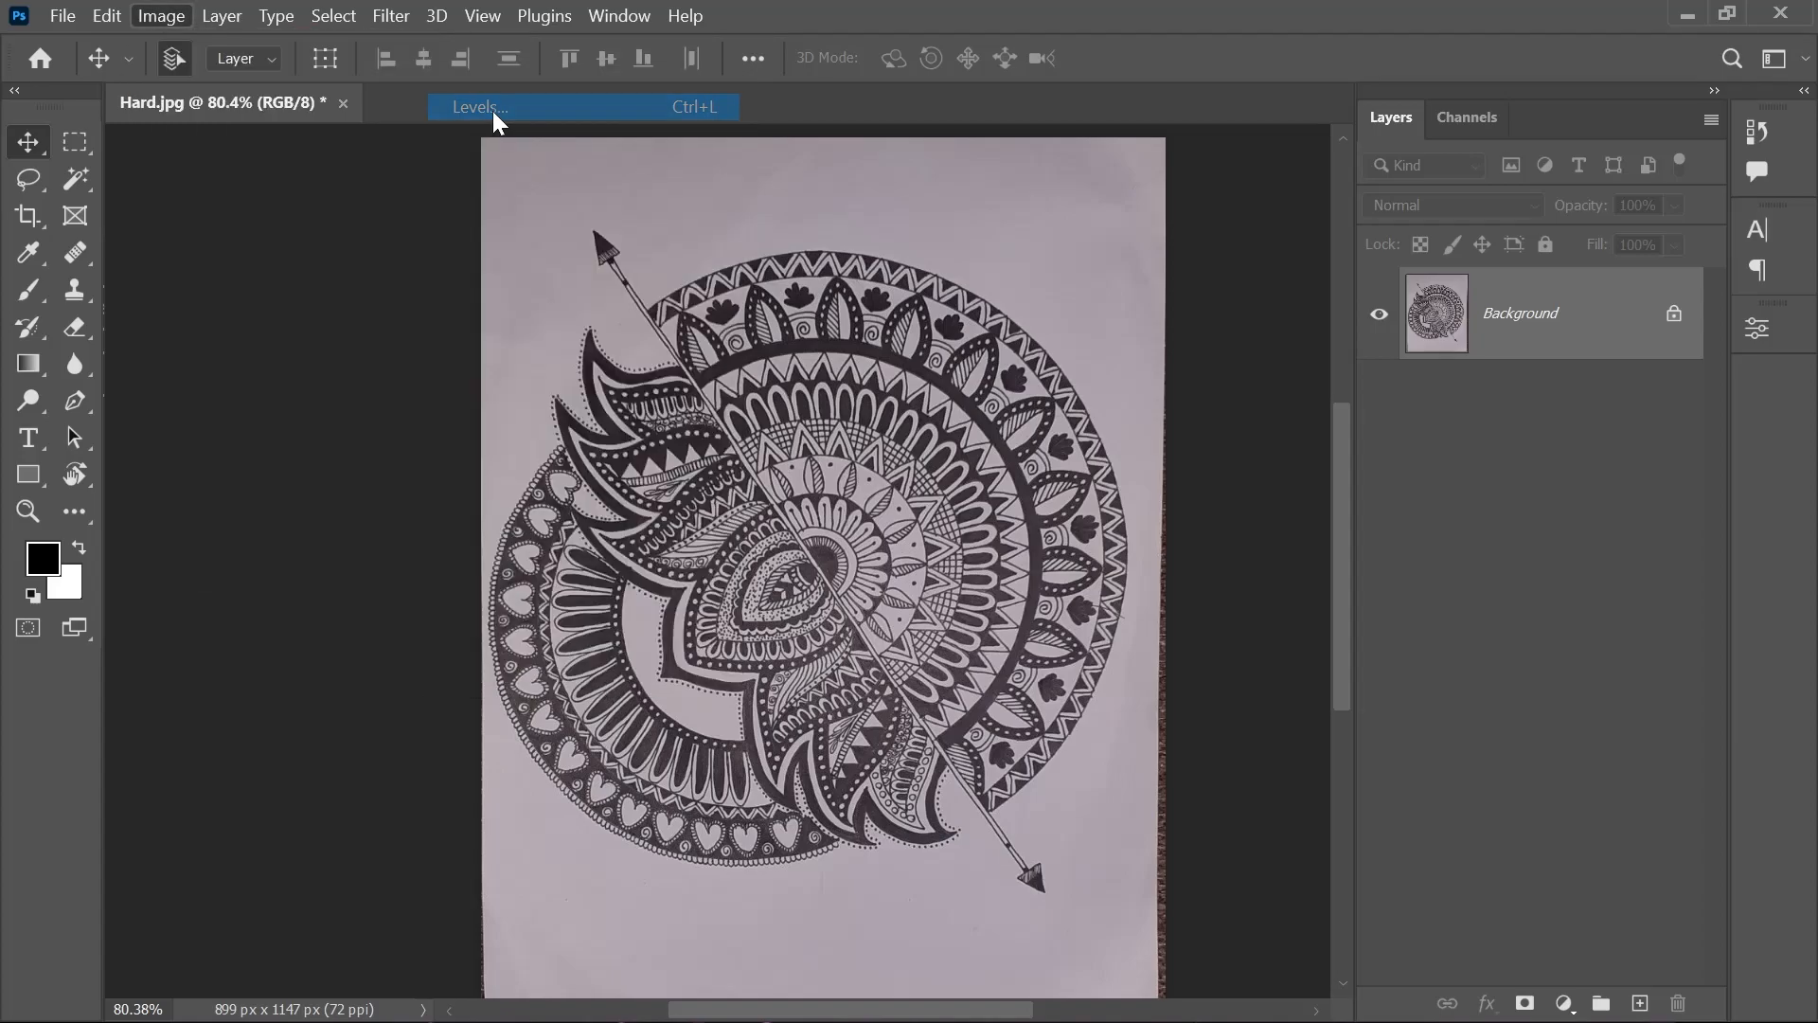
{"action": "left_click_drag", "start_coordinate": [488, 220], "coordinate": [414, 298]}
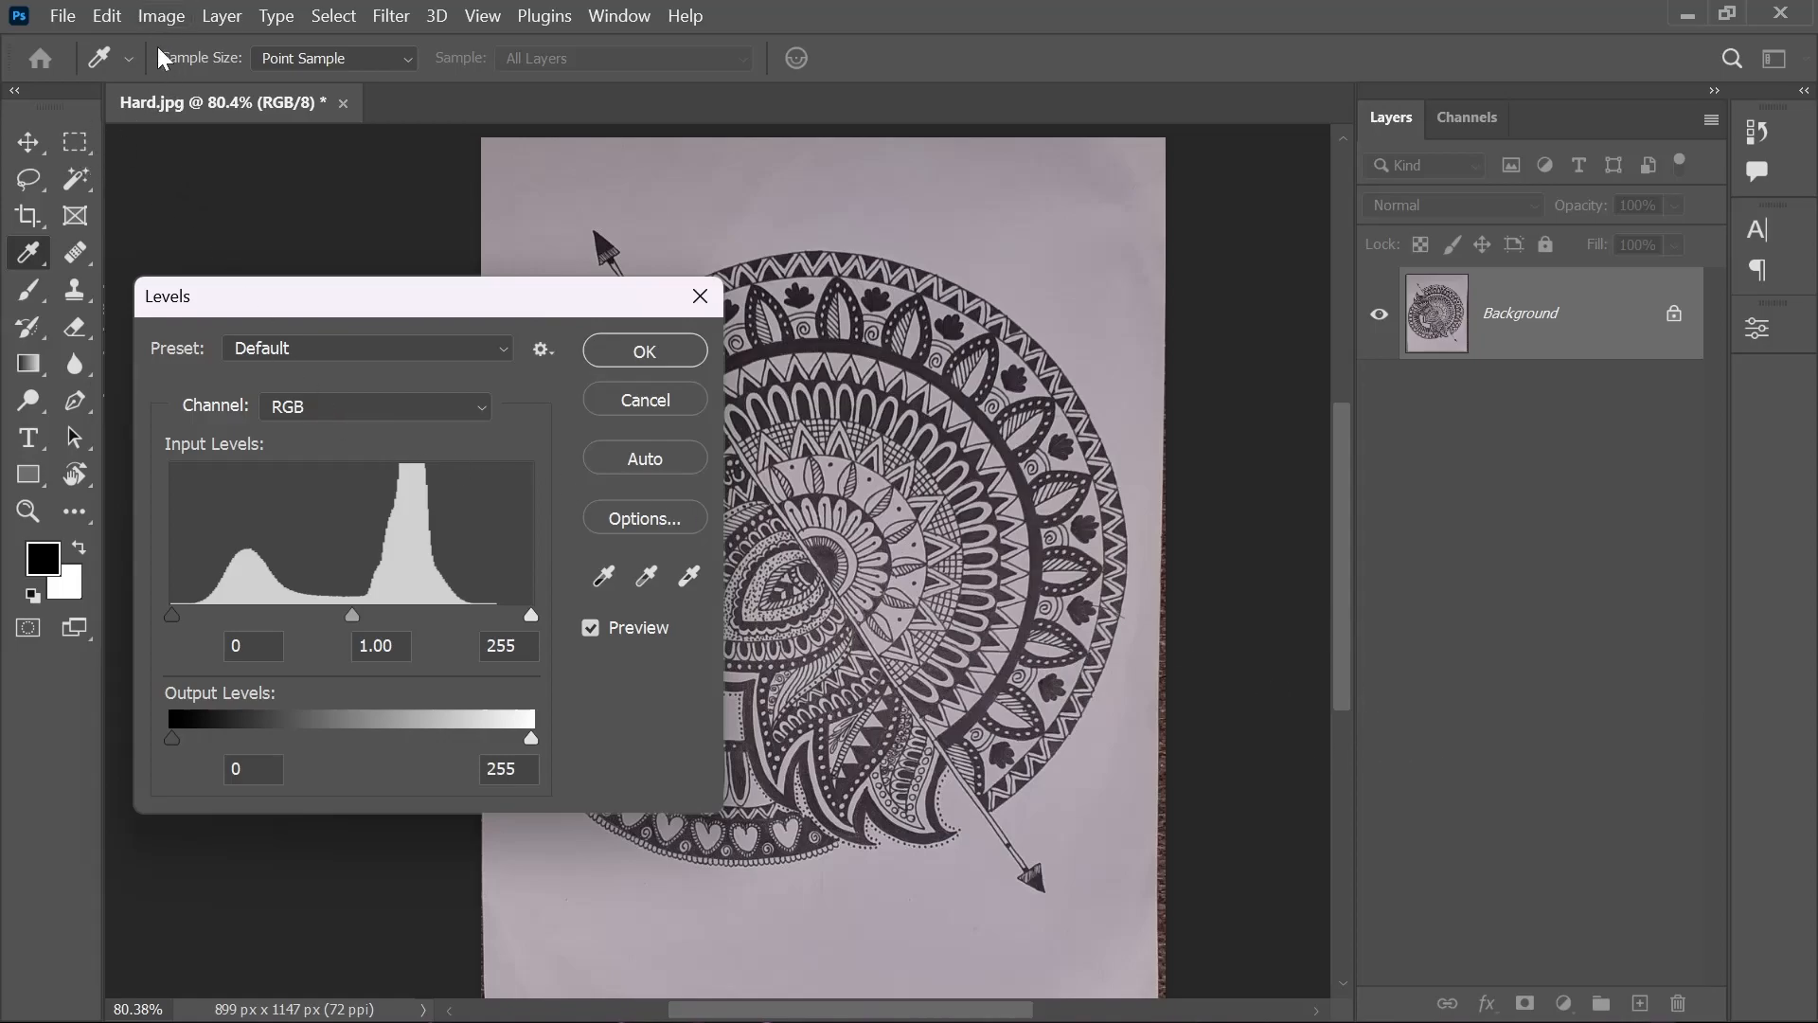
{"action": "left_click_drag", "start_coordinate": [461, 310], "coordinate": [1432, 264]}
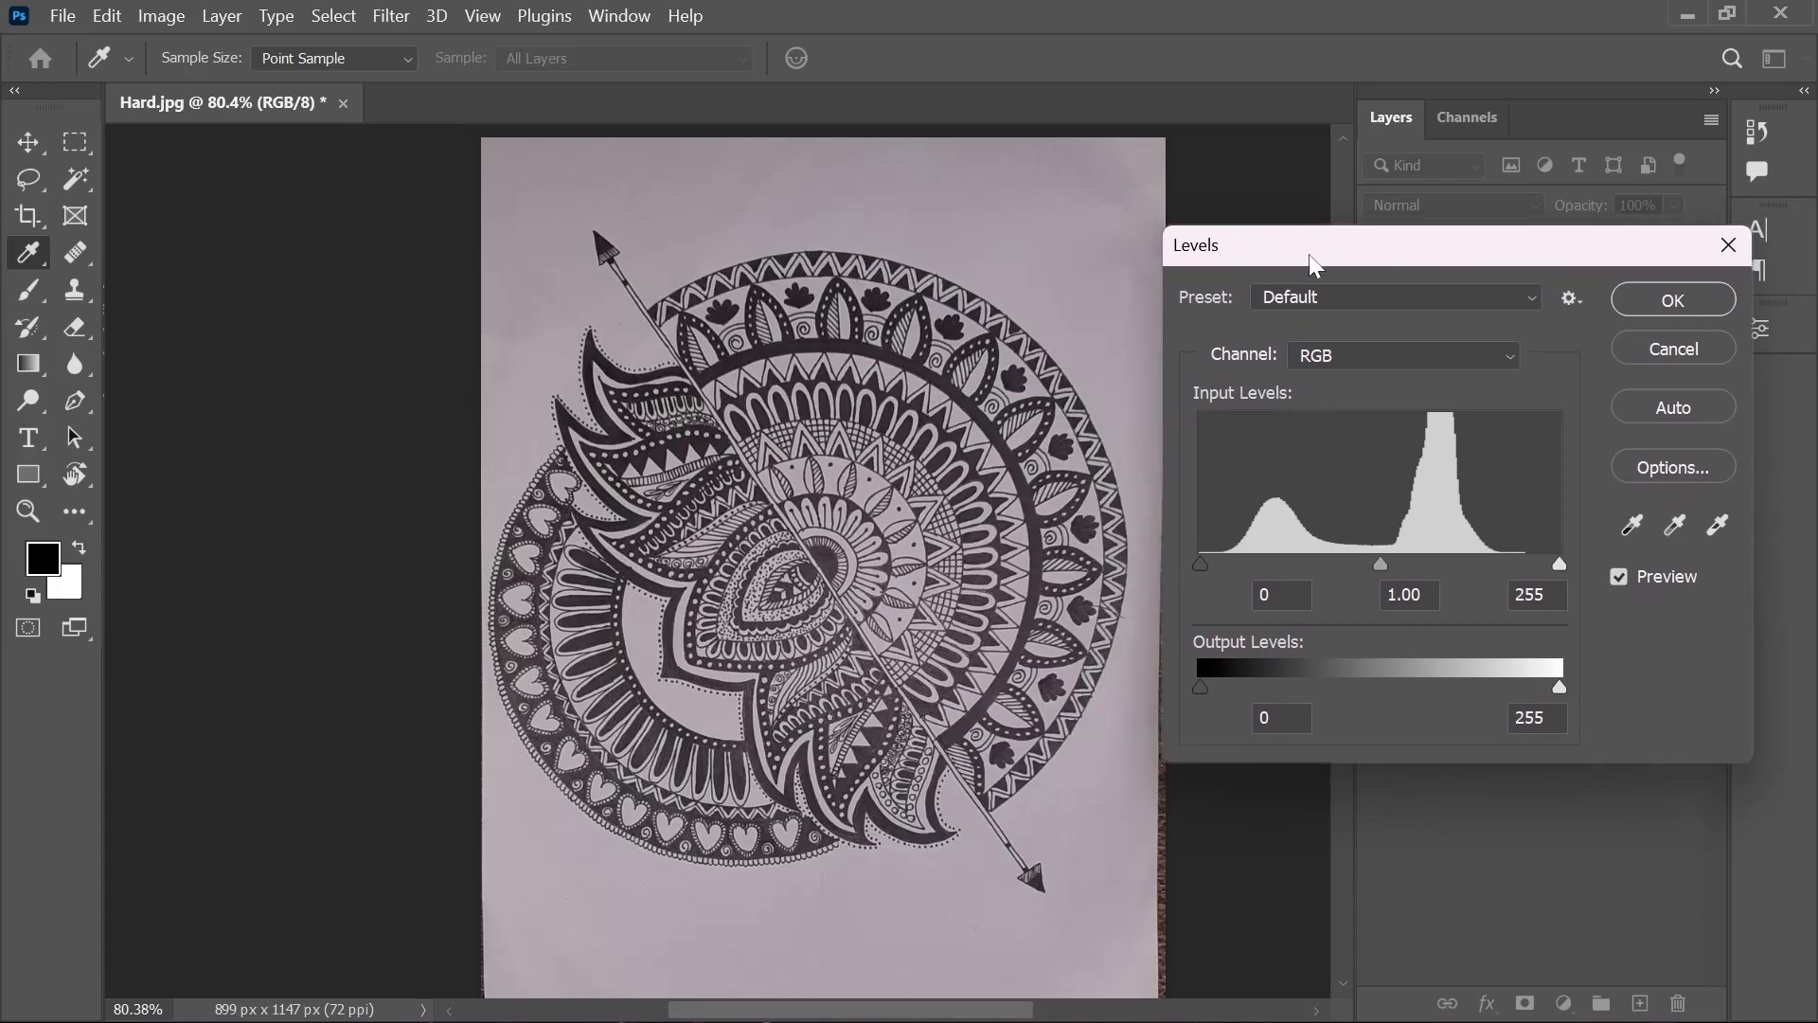
- Set the Levels white point by sampling the grey paper just above the mandala
{"action": "left_click", "coordinate": [1719, 522]}
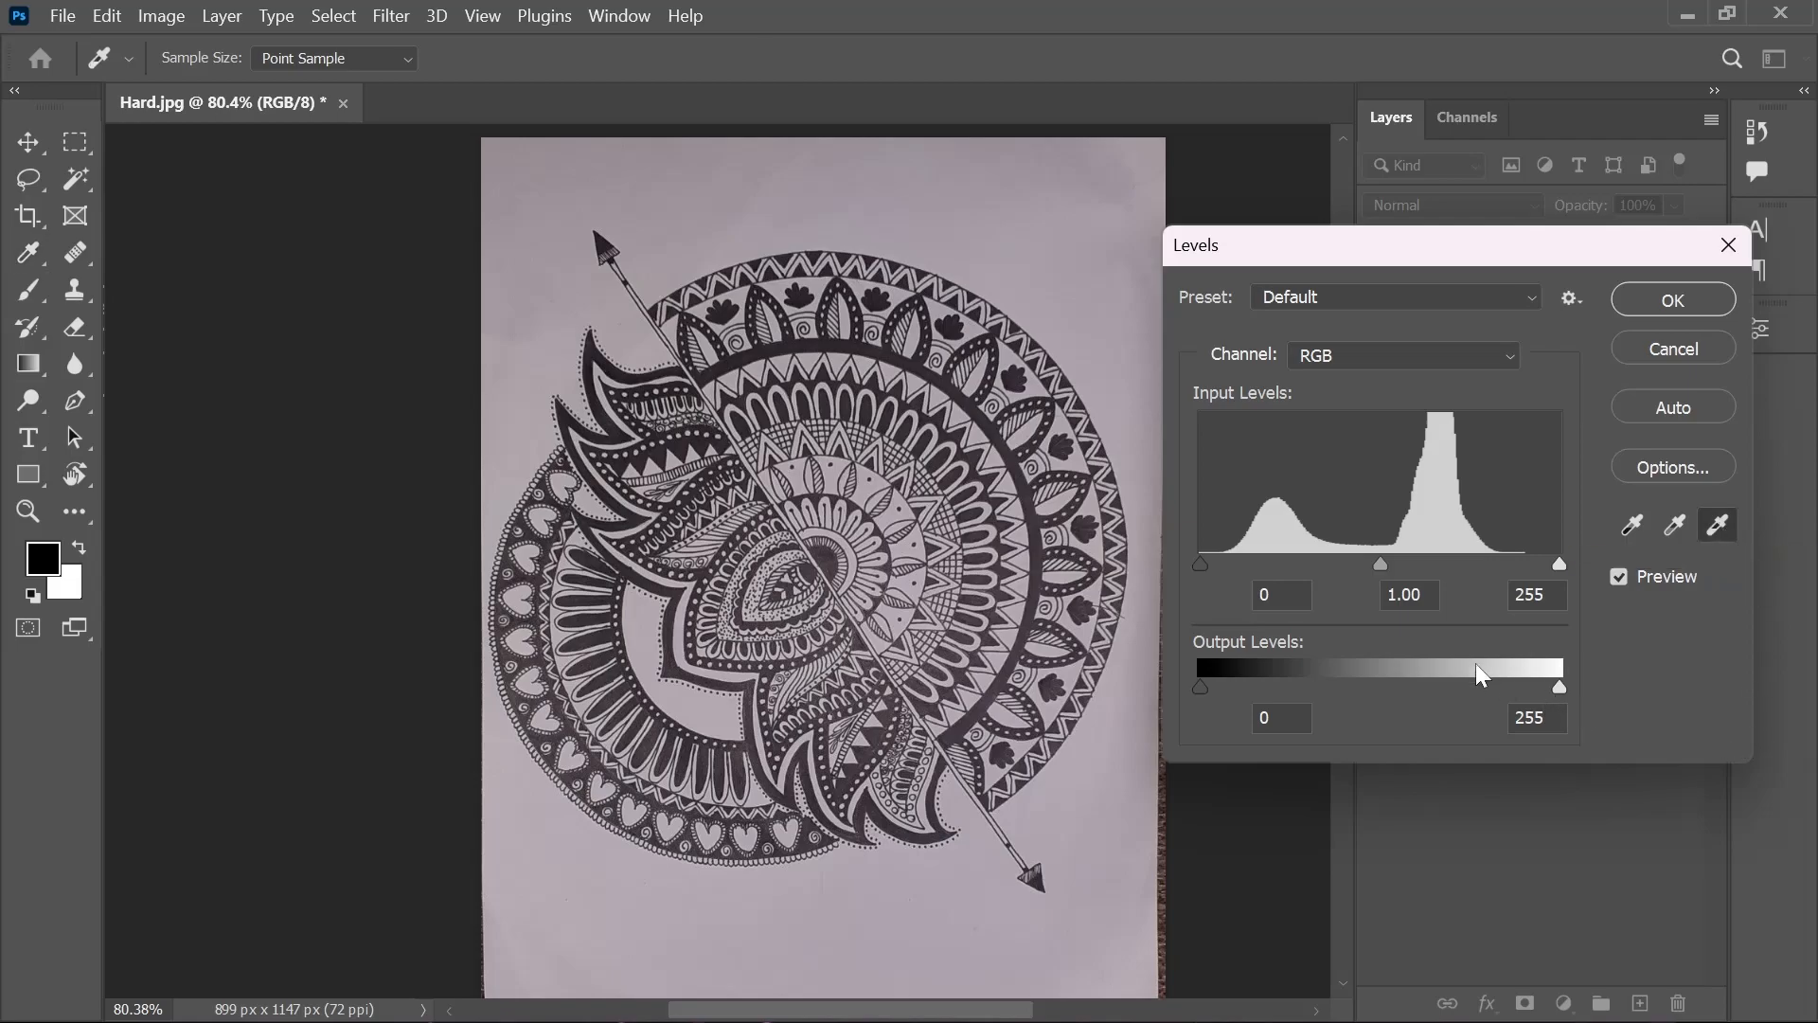
{"action": "left_click_drag", "start_coordinate": [1301, 264], "coordinate": [1358, 250]}
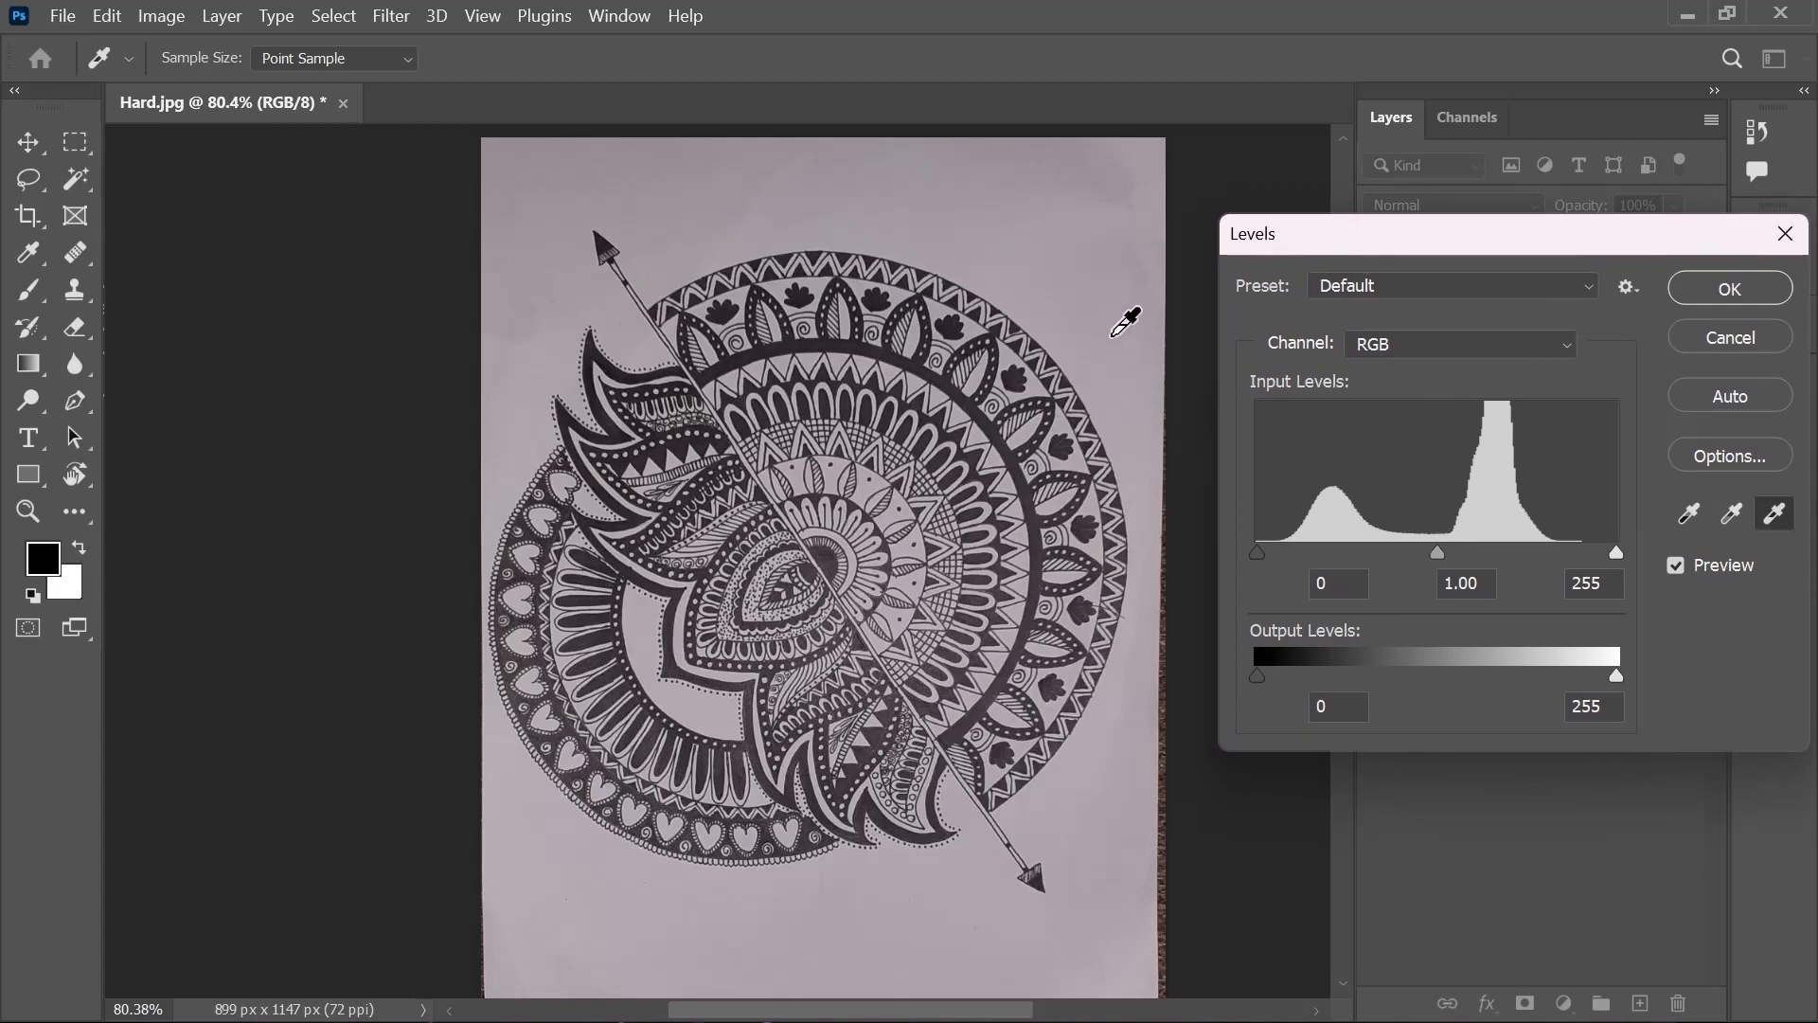
{"action": "left_click", "coordinate": [989, 222]}
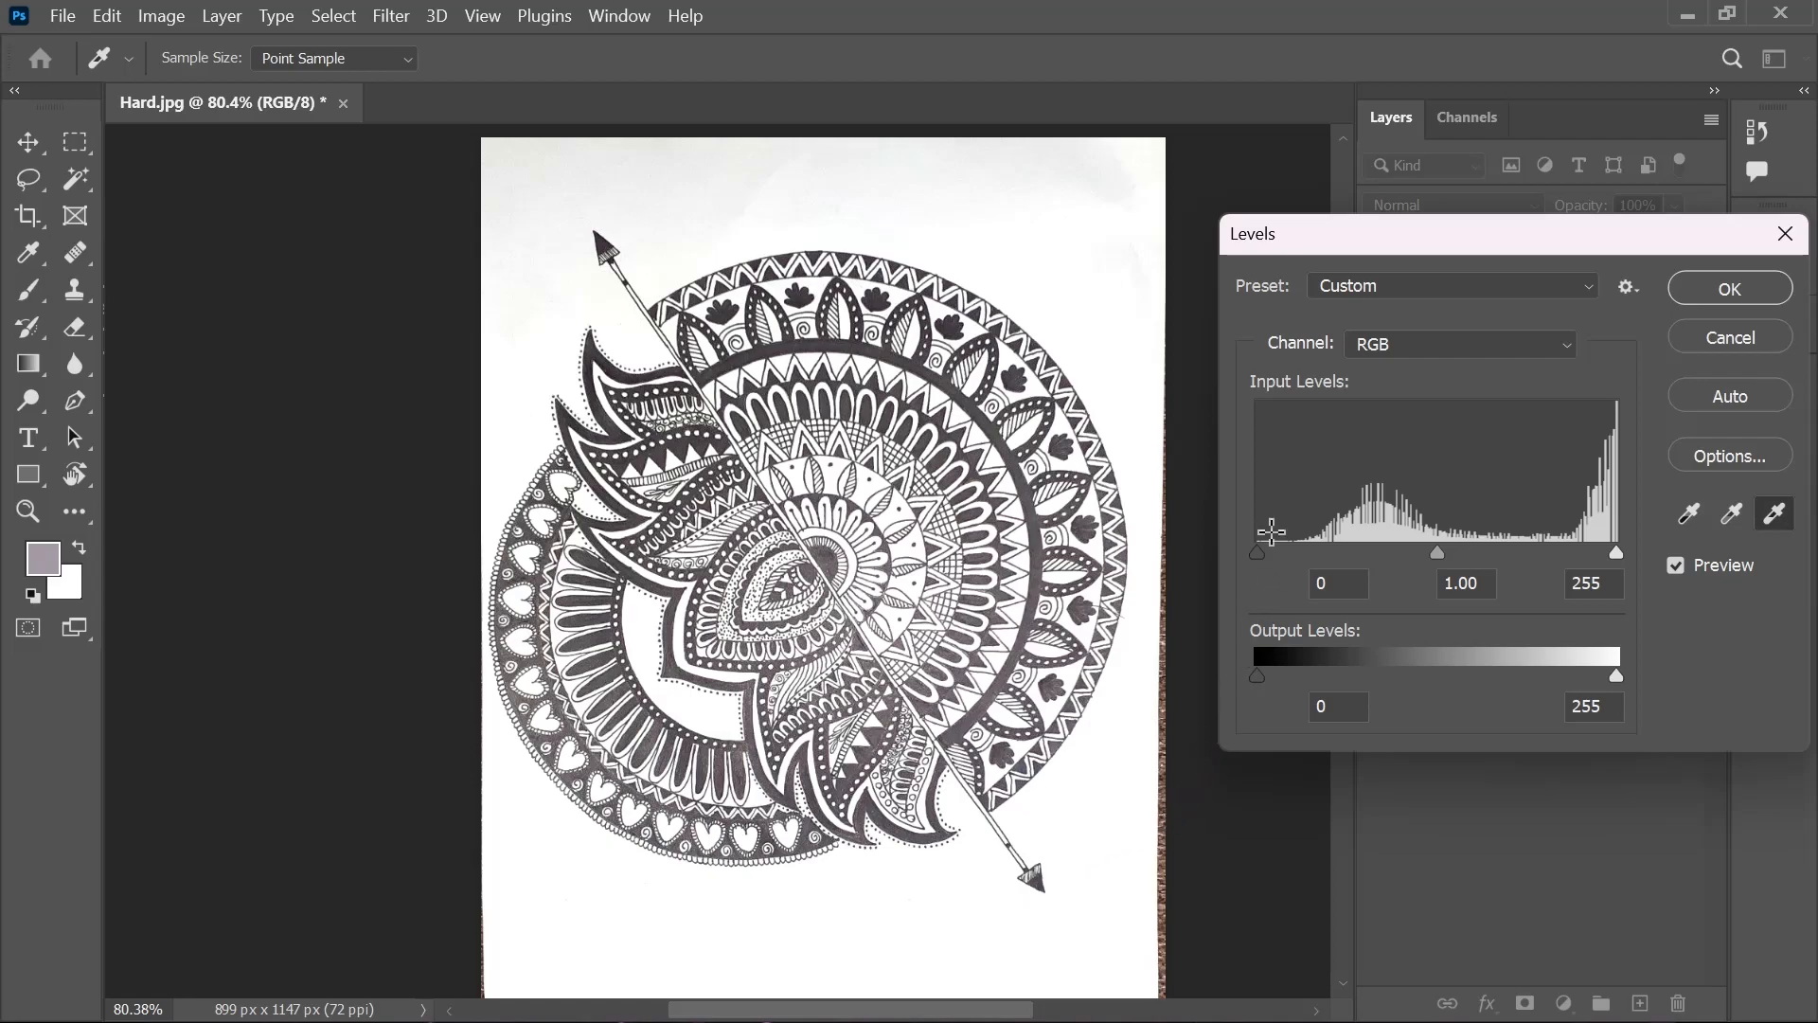
- Set the Levels black point by sampling dark ink in the mandala, resample a lighter ink area, and apply the adjustment
{"action": "left_click", "coordinate": [1689, 516]}
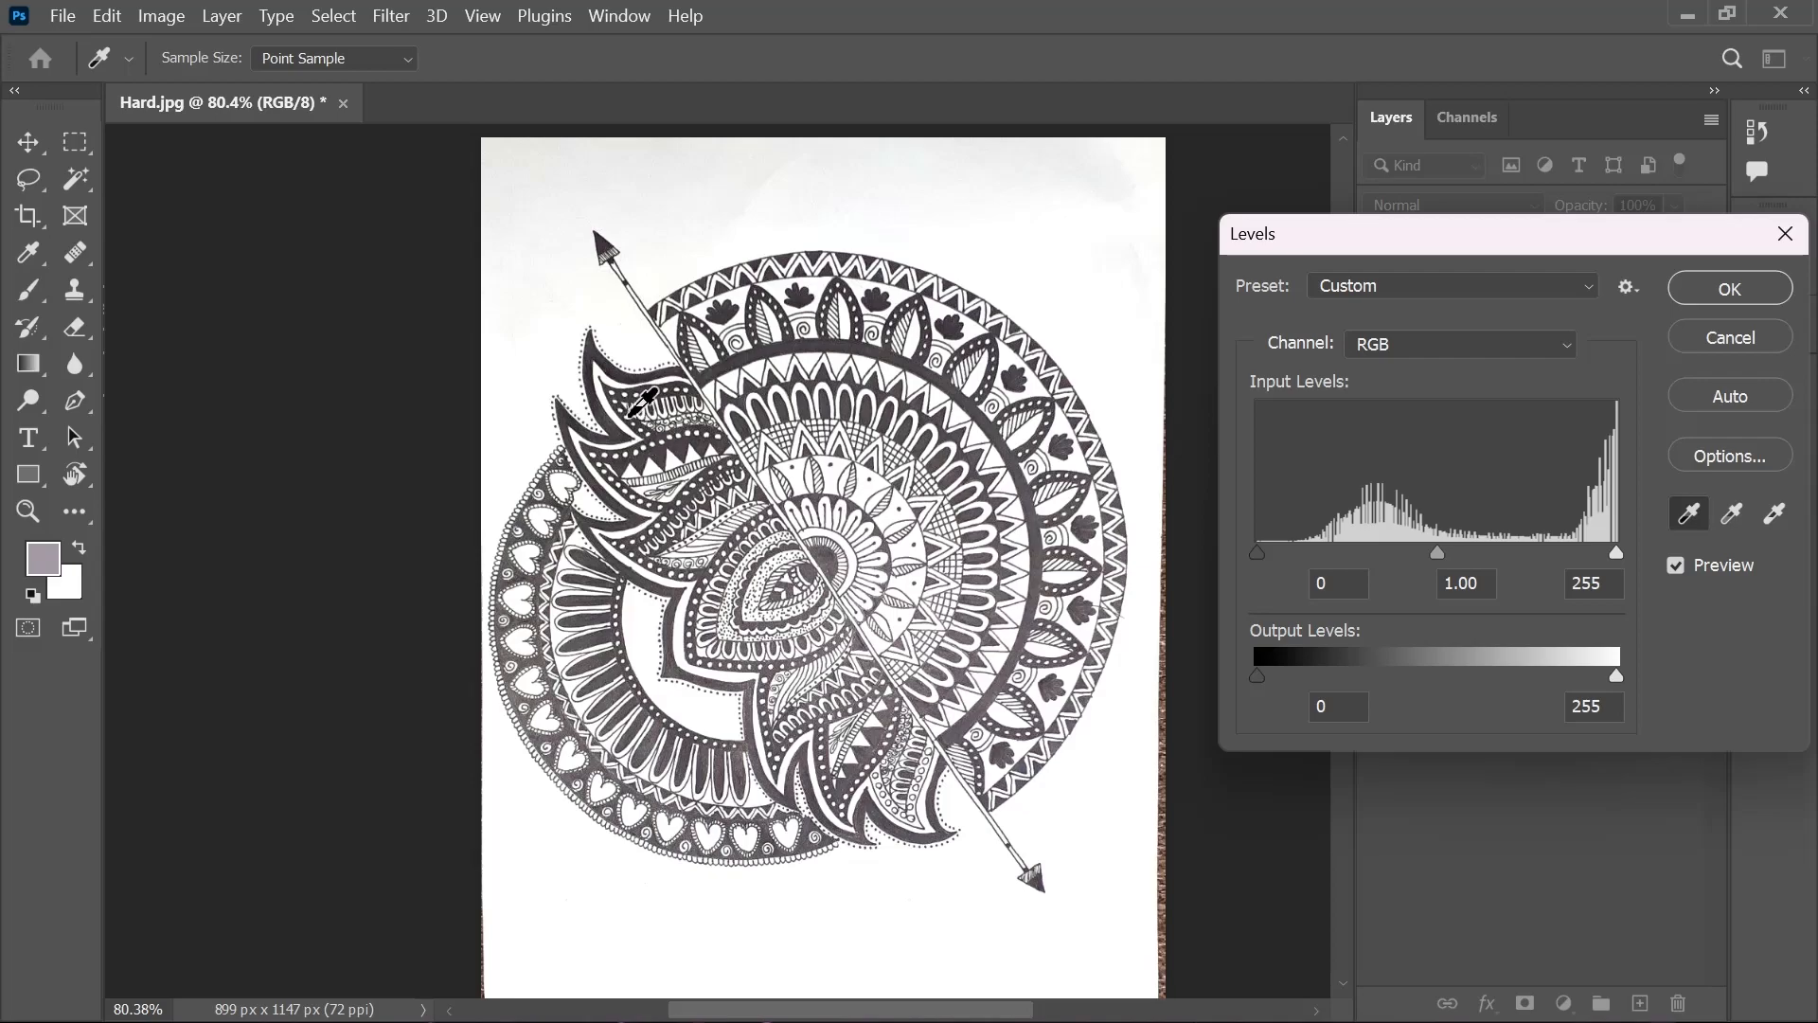
{"action": "left_click", "coordinate": [596, 356]}
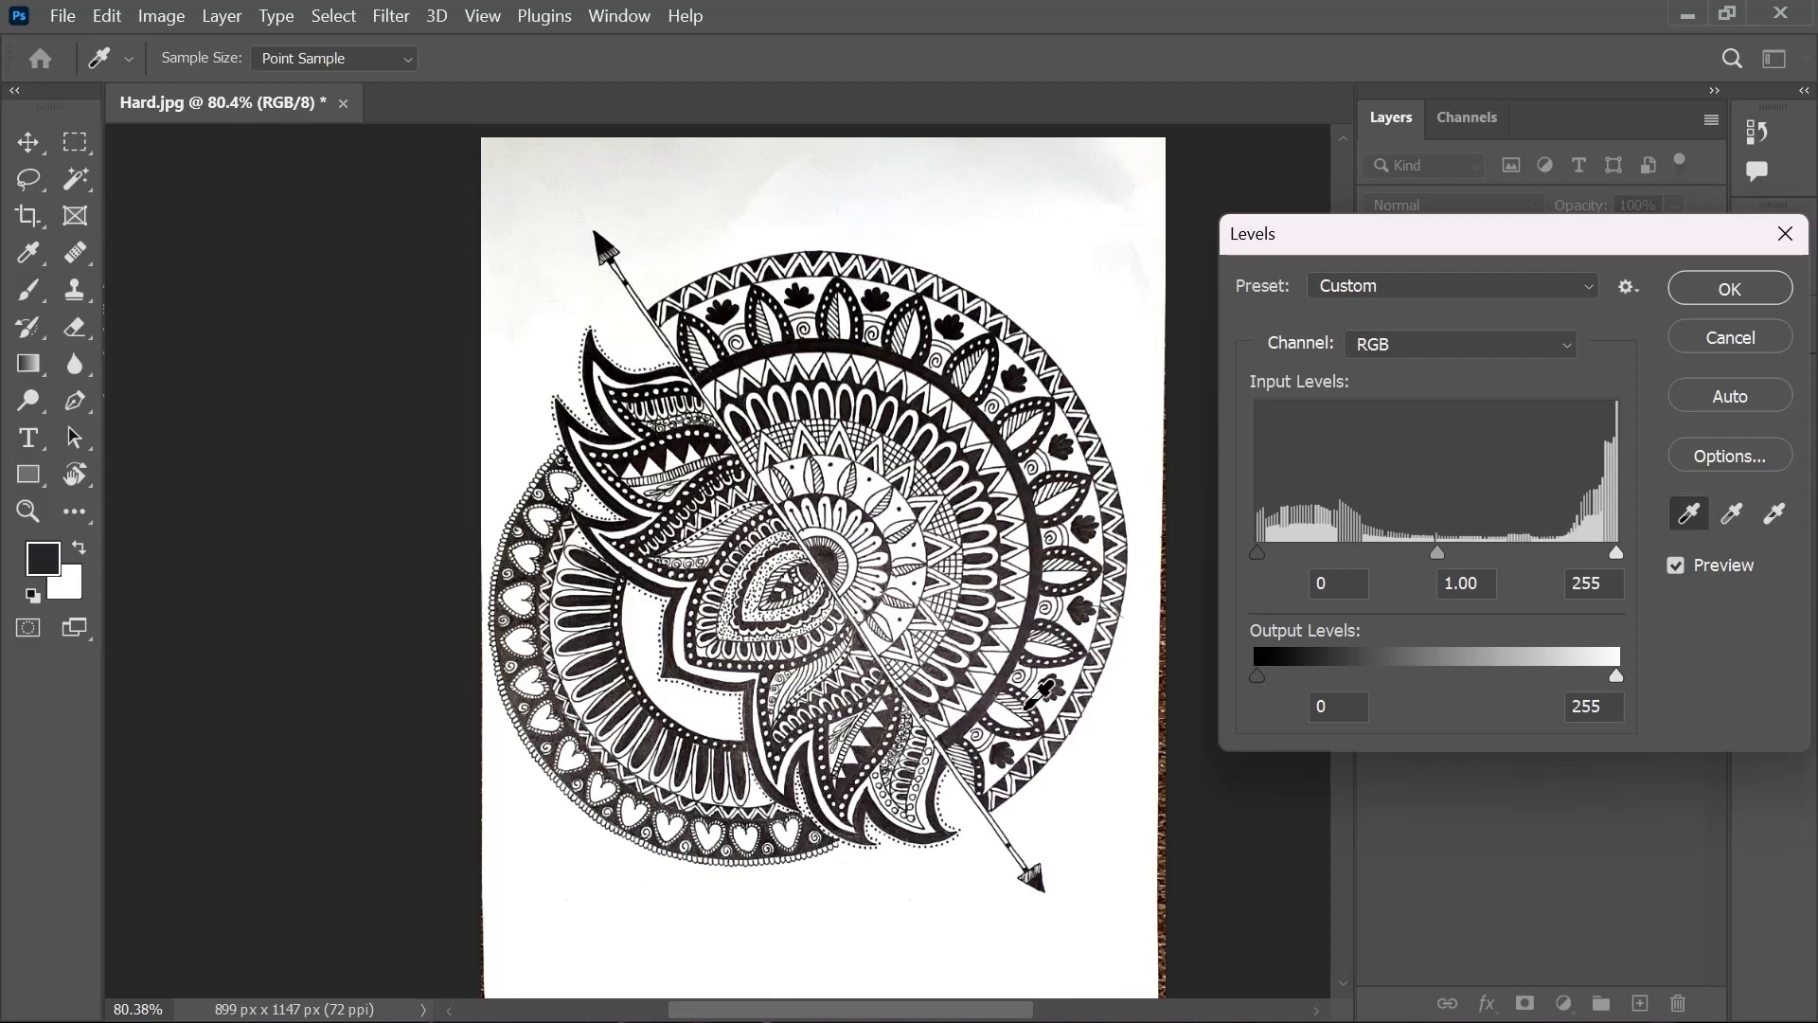
{"action": "left_click", "coordinate": [1012, 668]}
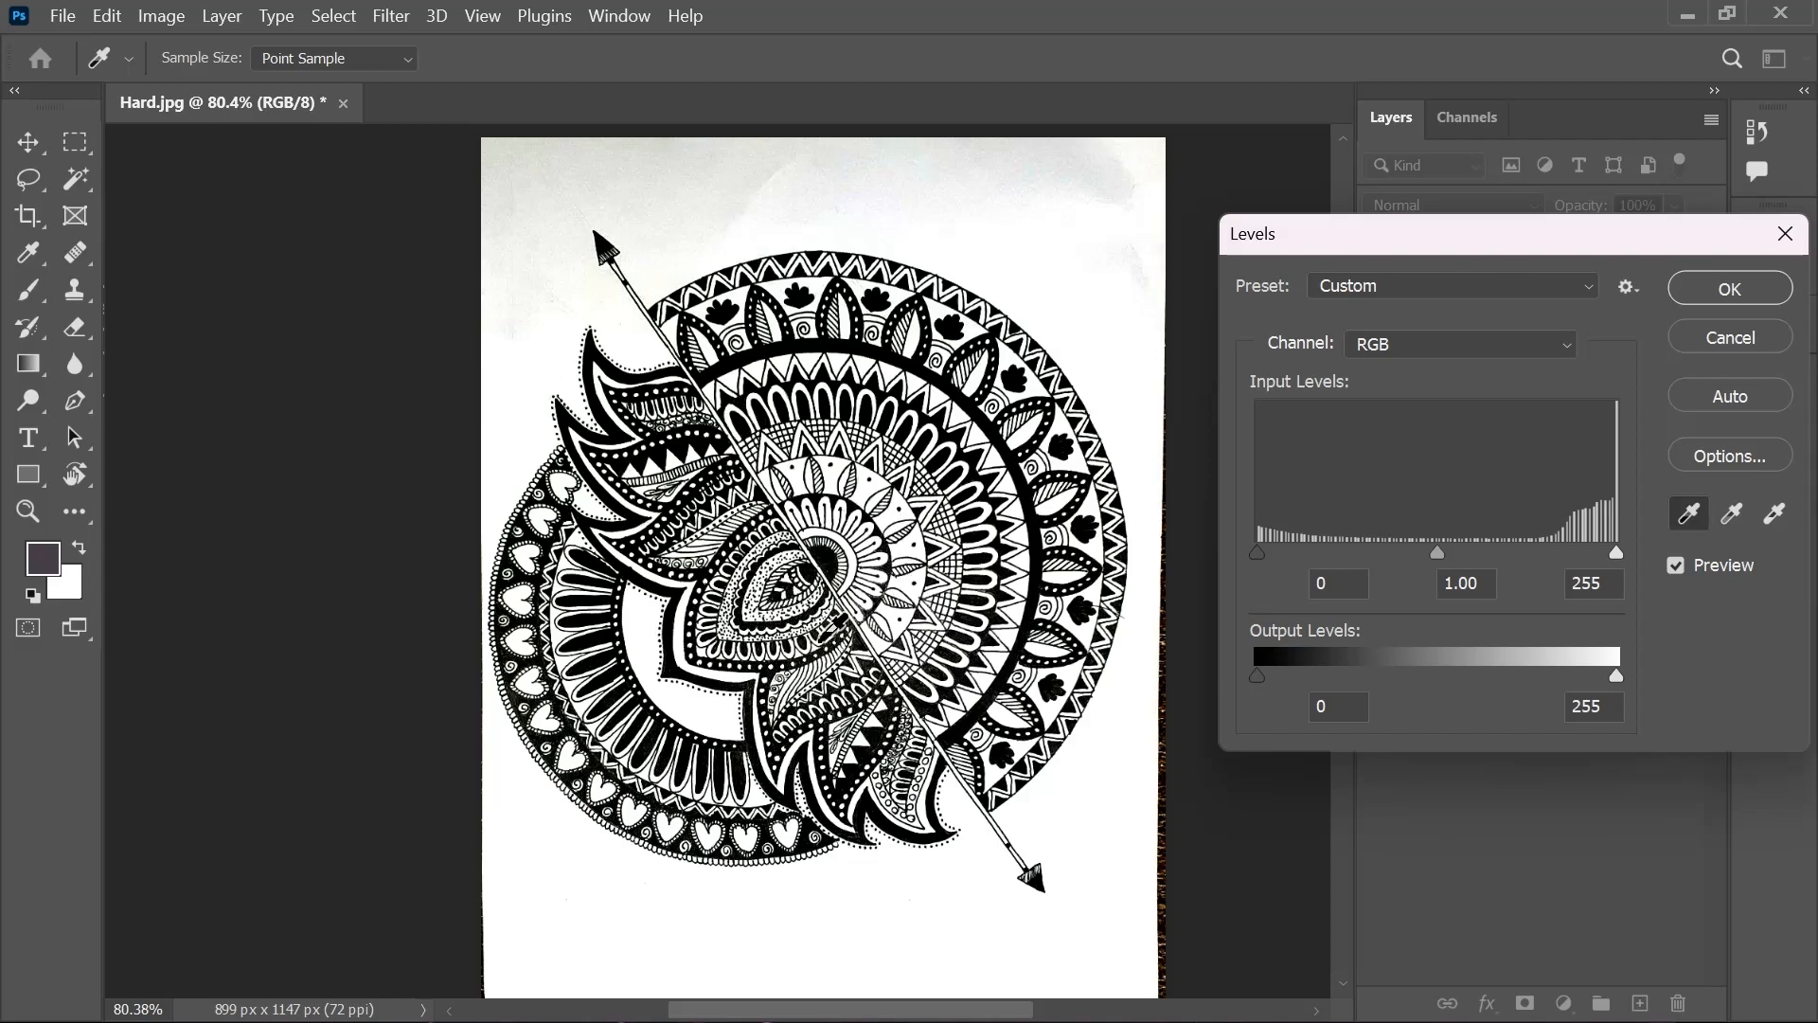
{"action": "left_click_drag", "start_coordinate": [1403, 252], "coordinate": [1132, 273]}
{"action": "left_click", "coordinate": [1457, 305]}
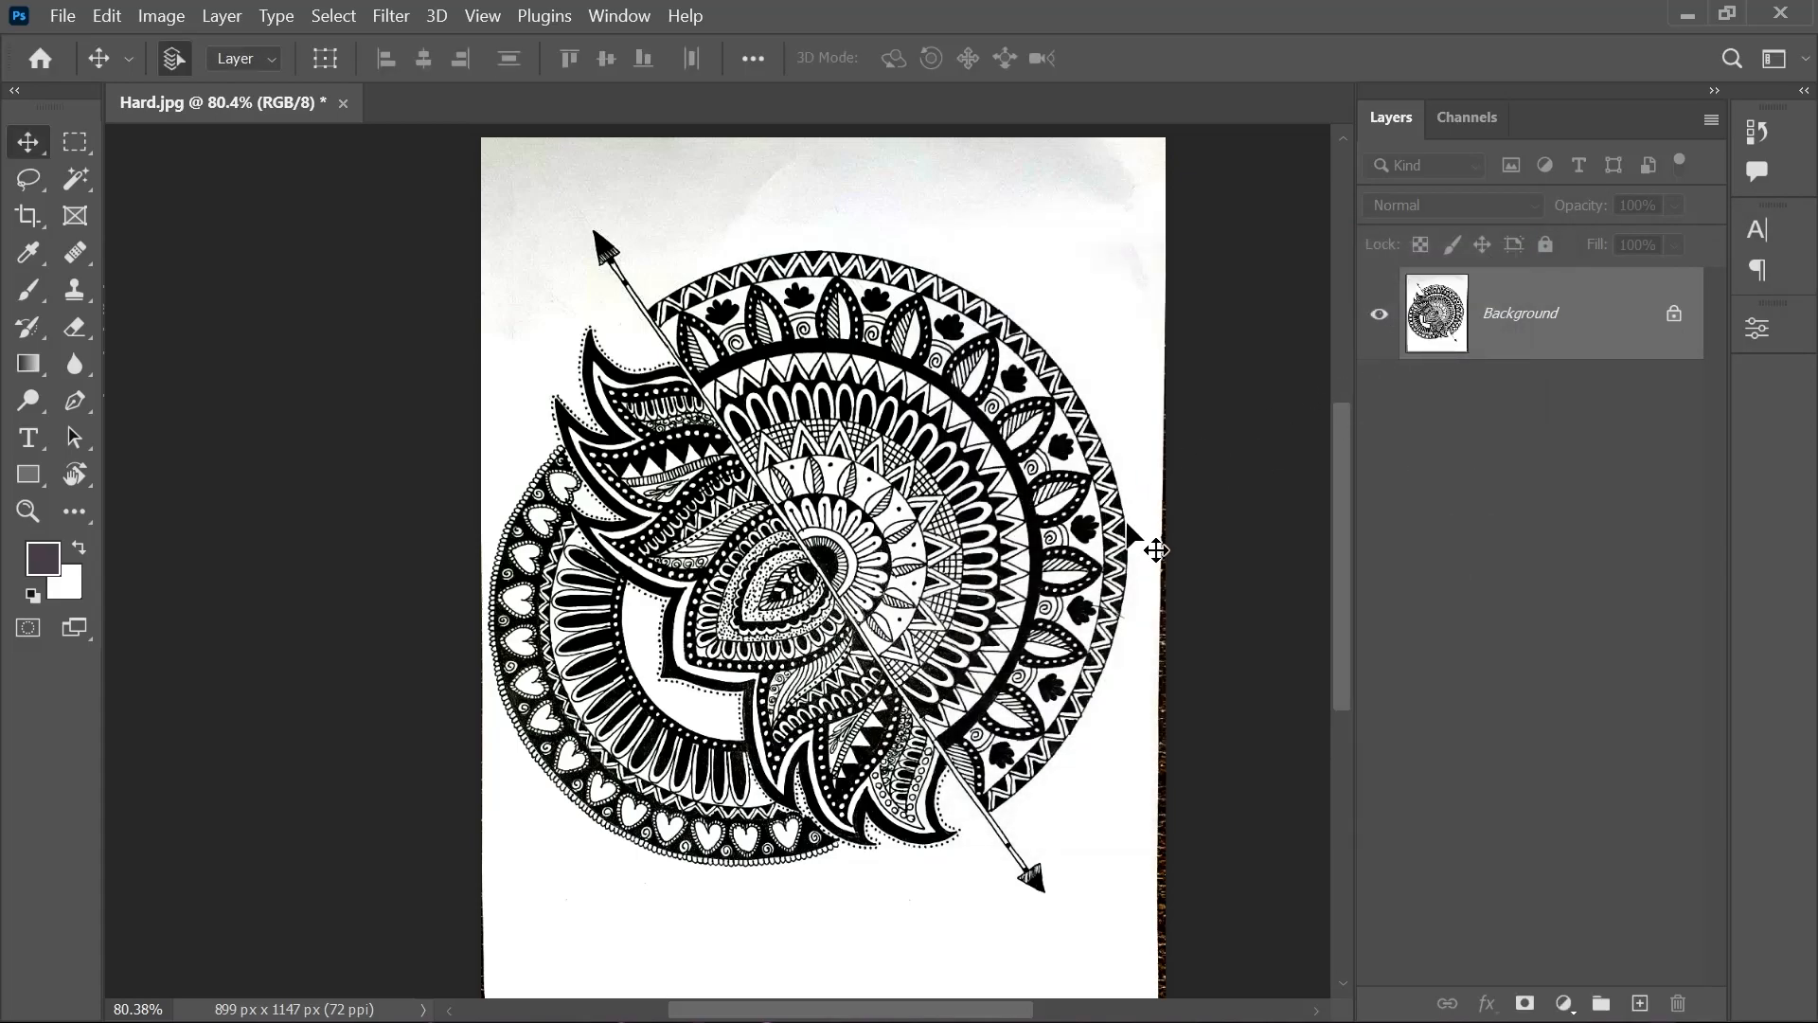
- Crop the drawing closely around the mandala, trimming all four sides and the dark strips beyond the paper's edges
{"action": "left_click", "coordinate": [82, 180]}
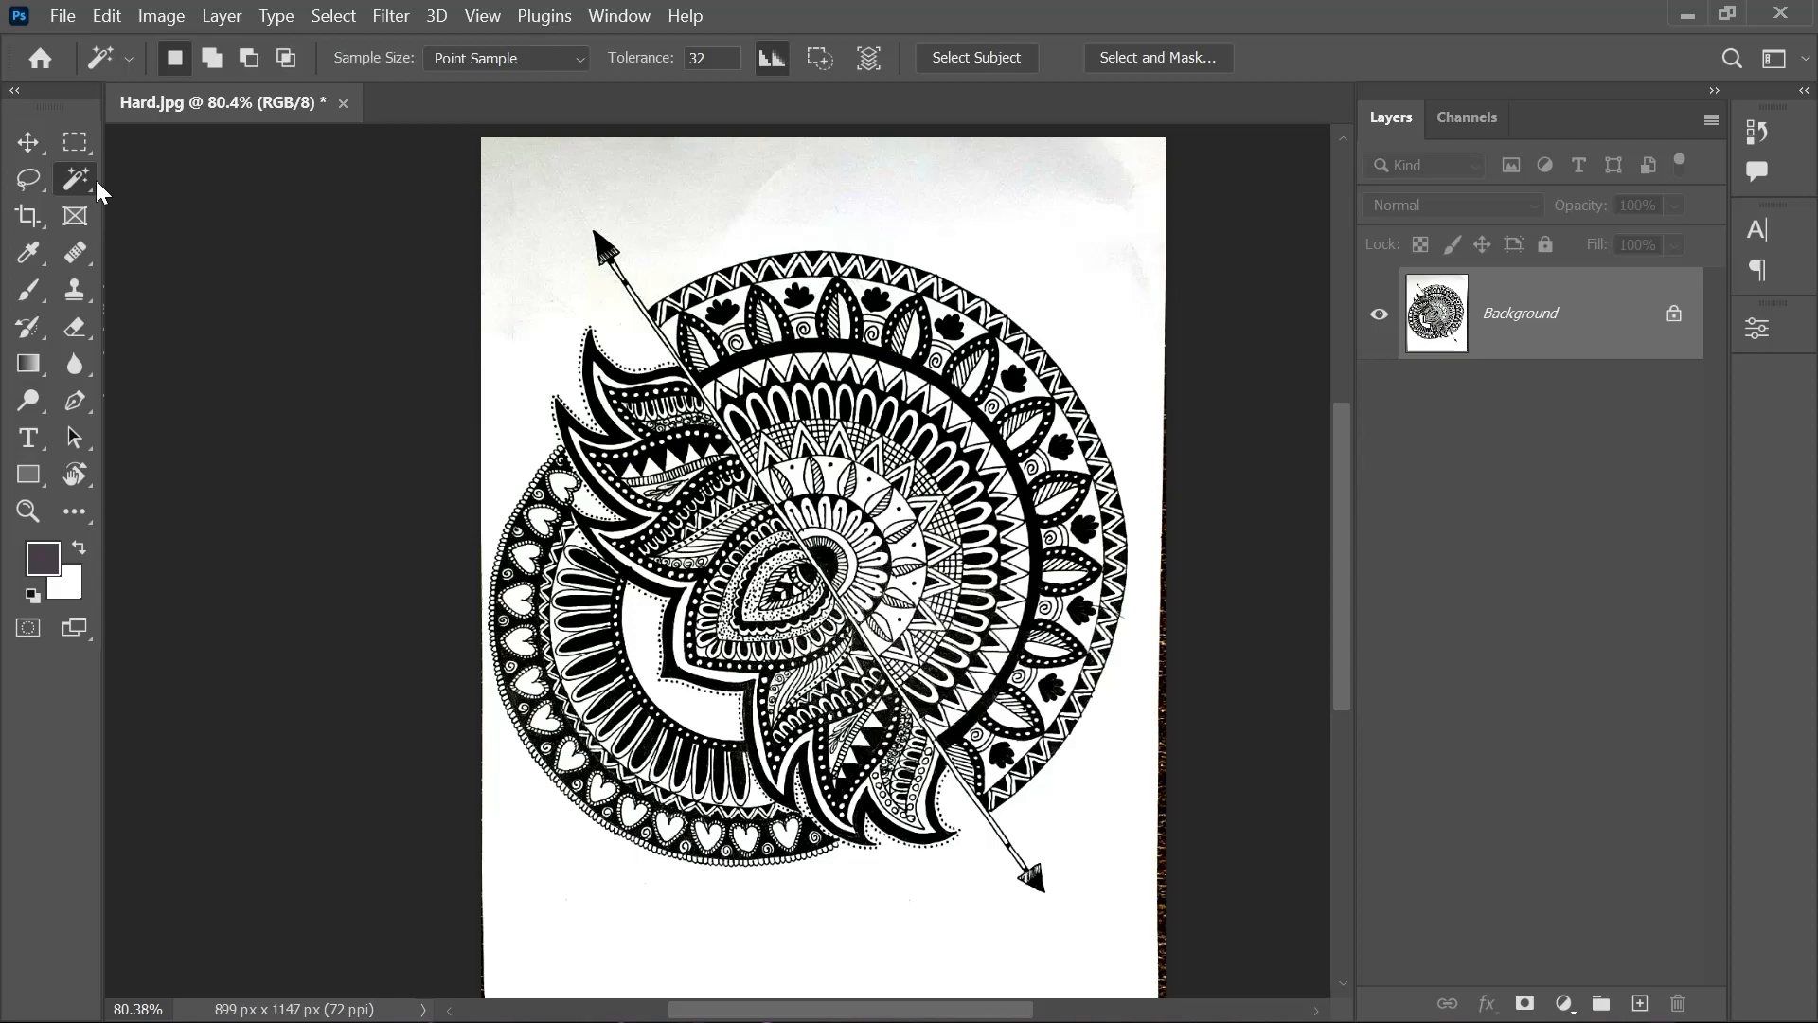
{"action": "left_click", "coordinate": [28, 142]}
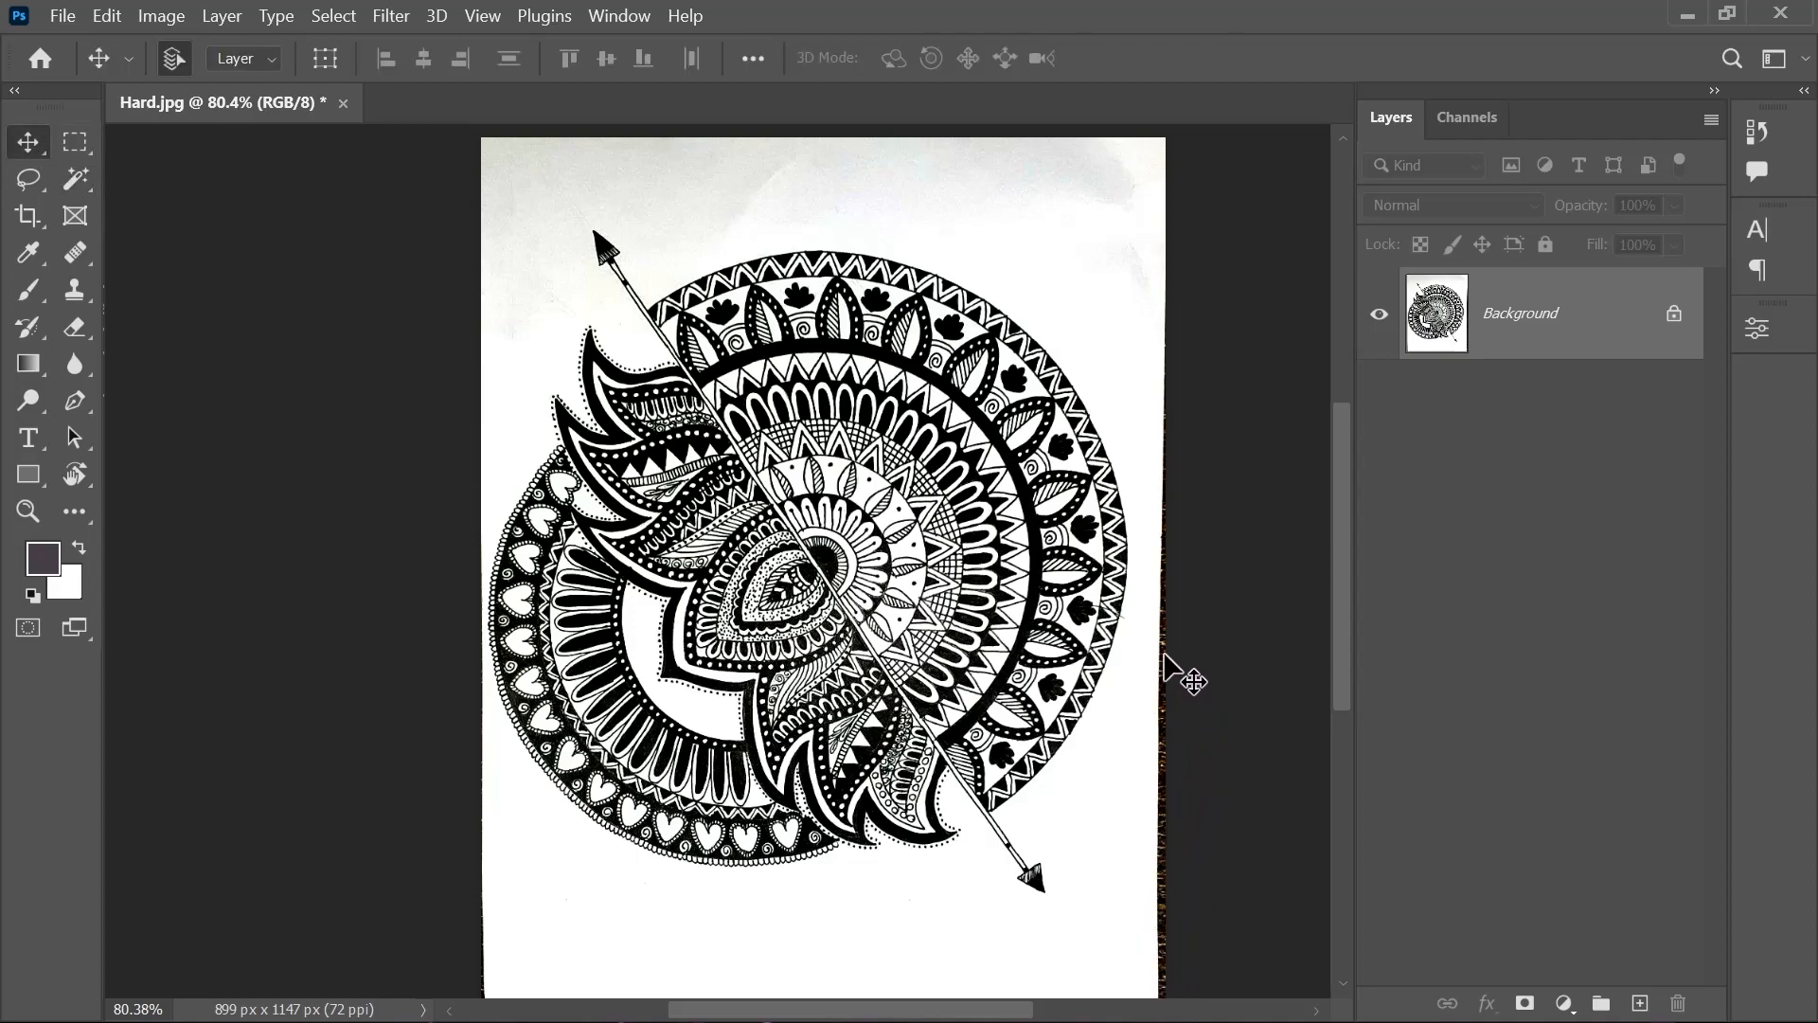
{"action": "left_click", "coordinate": [27, 216]}
{"action": "left_click_drag", "start_coordinate": [824, 138], "coordinate": [826, 167]}
{"action": "left_click_drag", "start_coordinate": [1167, 530], "coordinate": [1152, 531]}
{"action": "left_click_drag", "start_coordinate": [808, 986], "coordinate": [815, 938]}
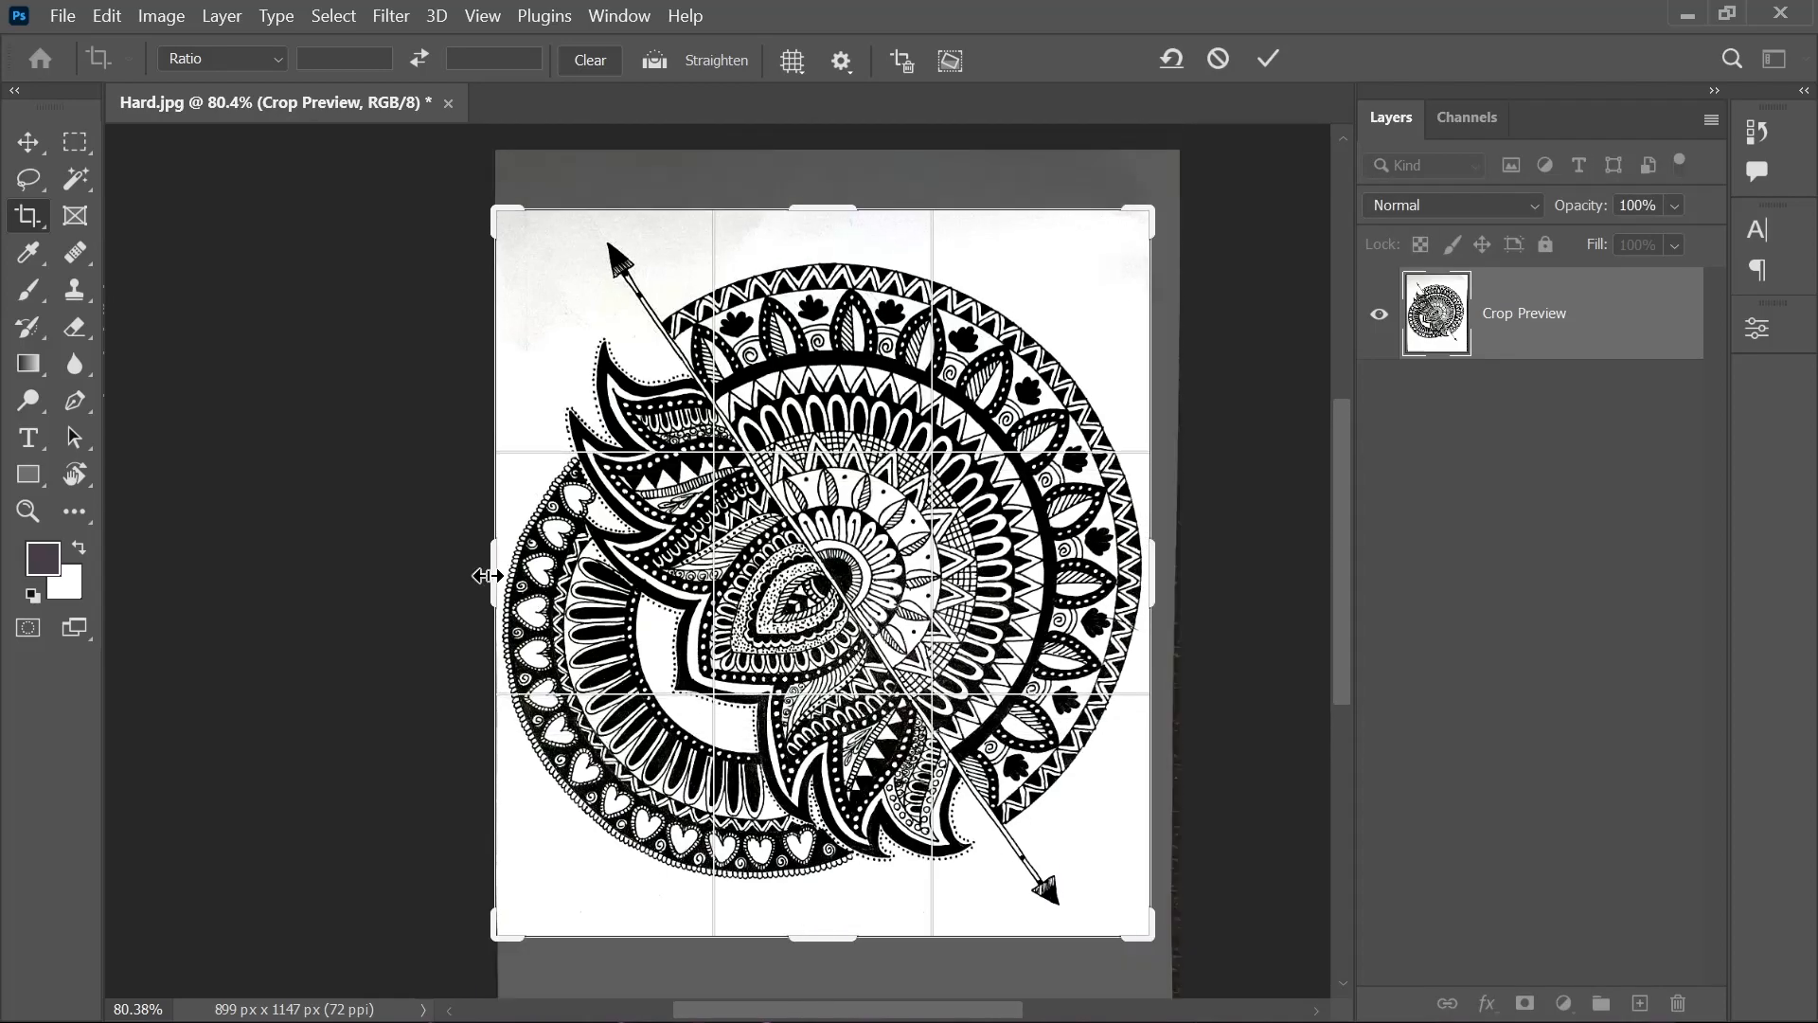
{"action": "scroll", "coordinate": [486, 573], "scroll_direction": "up", "scroll_amount": 6}
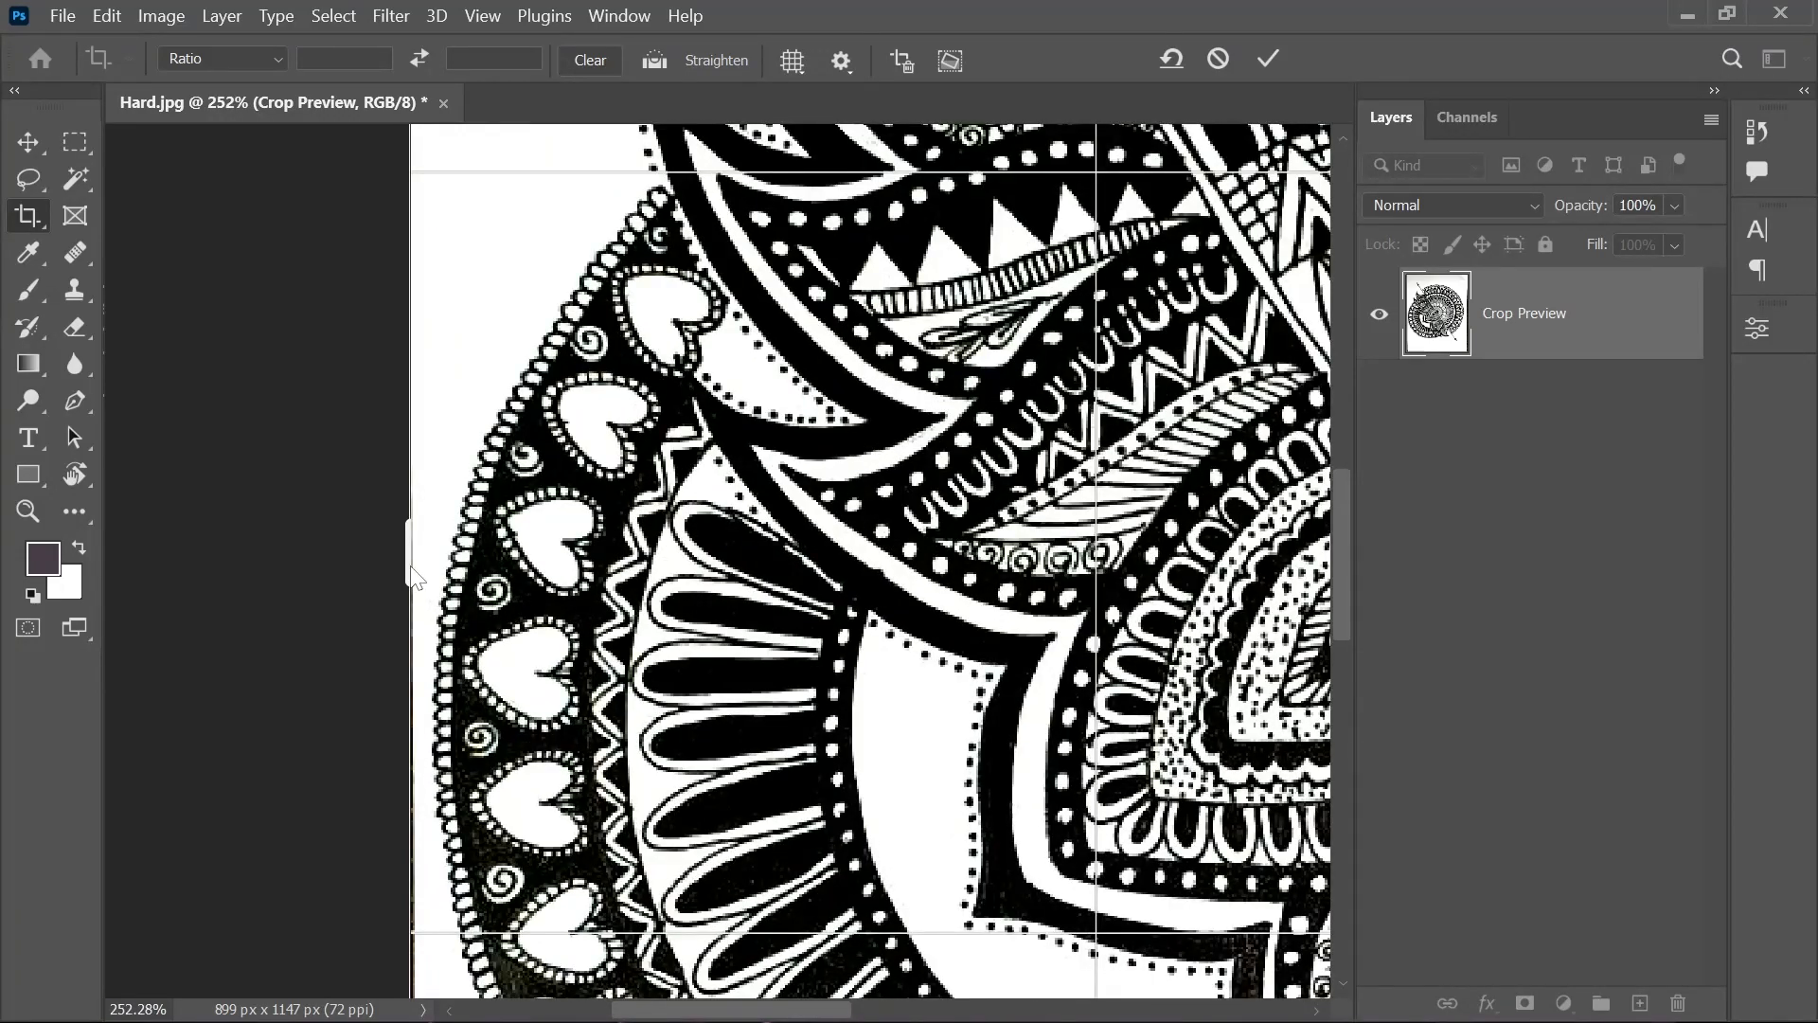
{"action": "left_click_drag", "start_coordinate": [410, 565], "coordinate": [422, 566]}
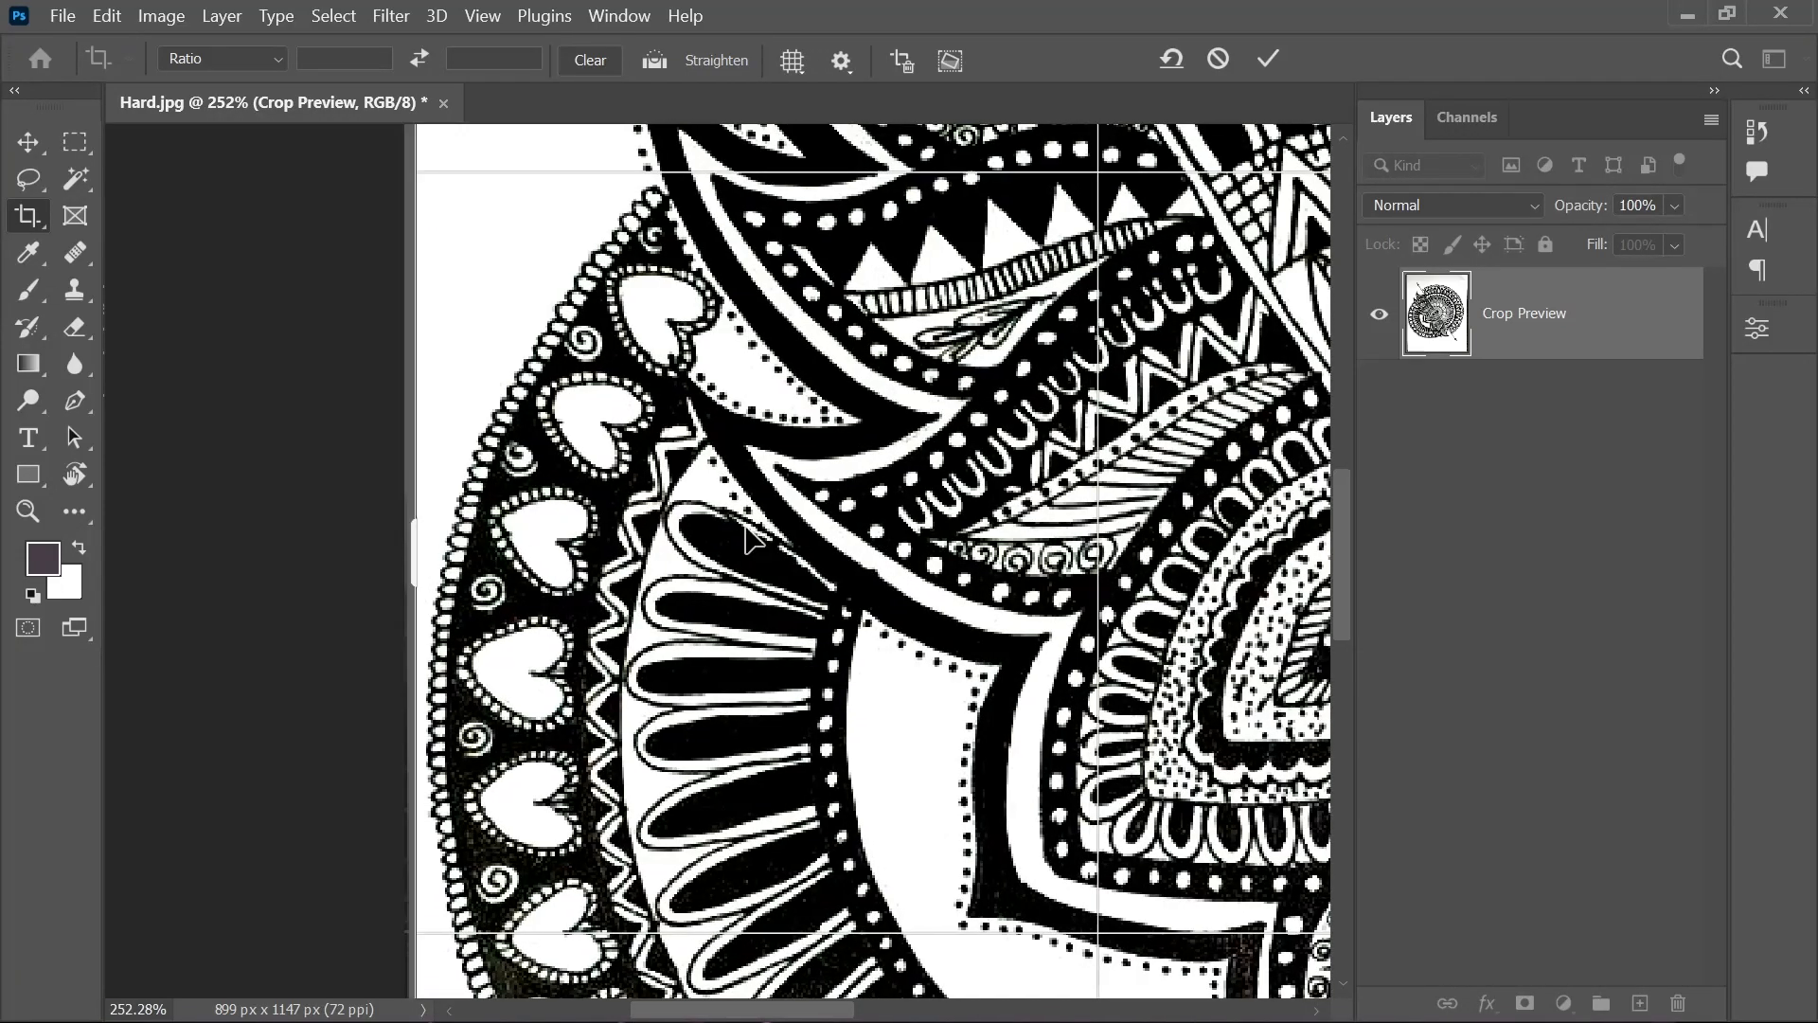
{"action": "left_click", "coordinate": [1270, 60]}
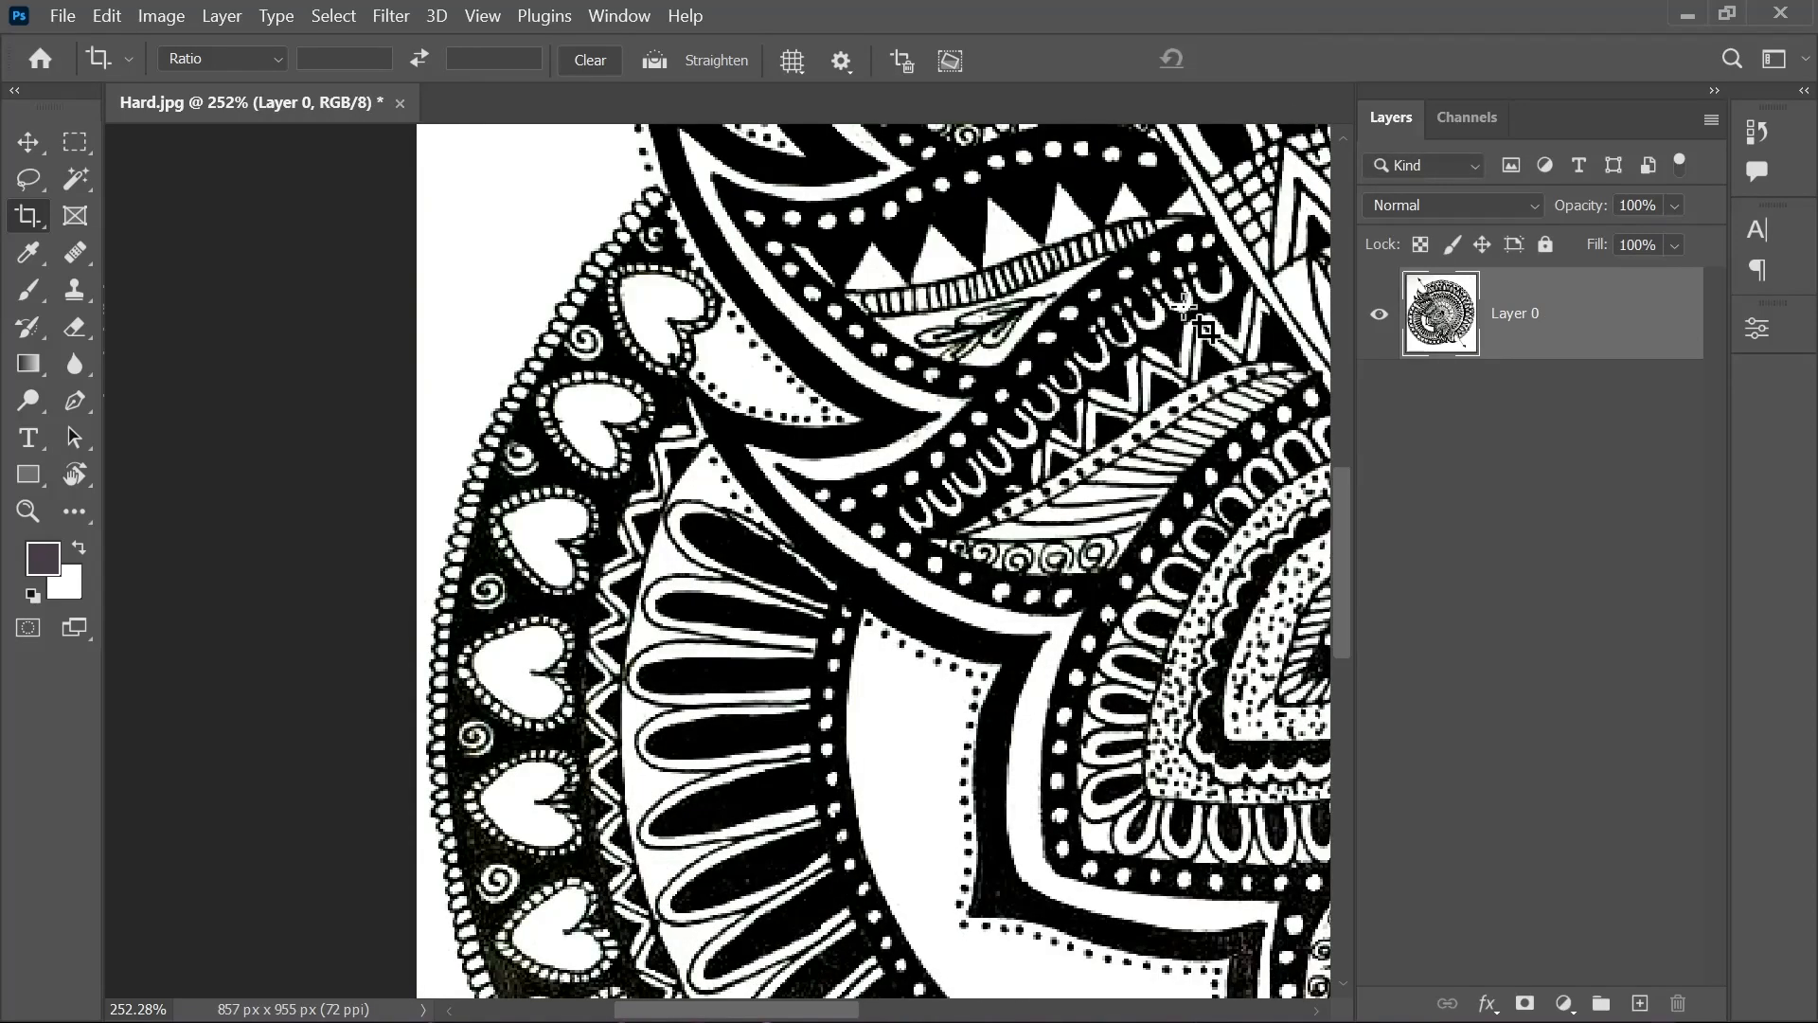
{"action": "key", "text": "ctrl+0"}
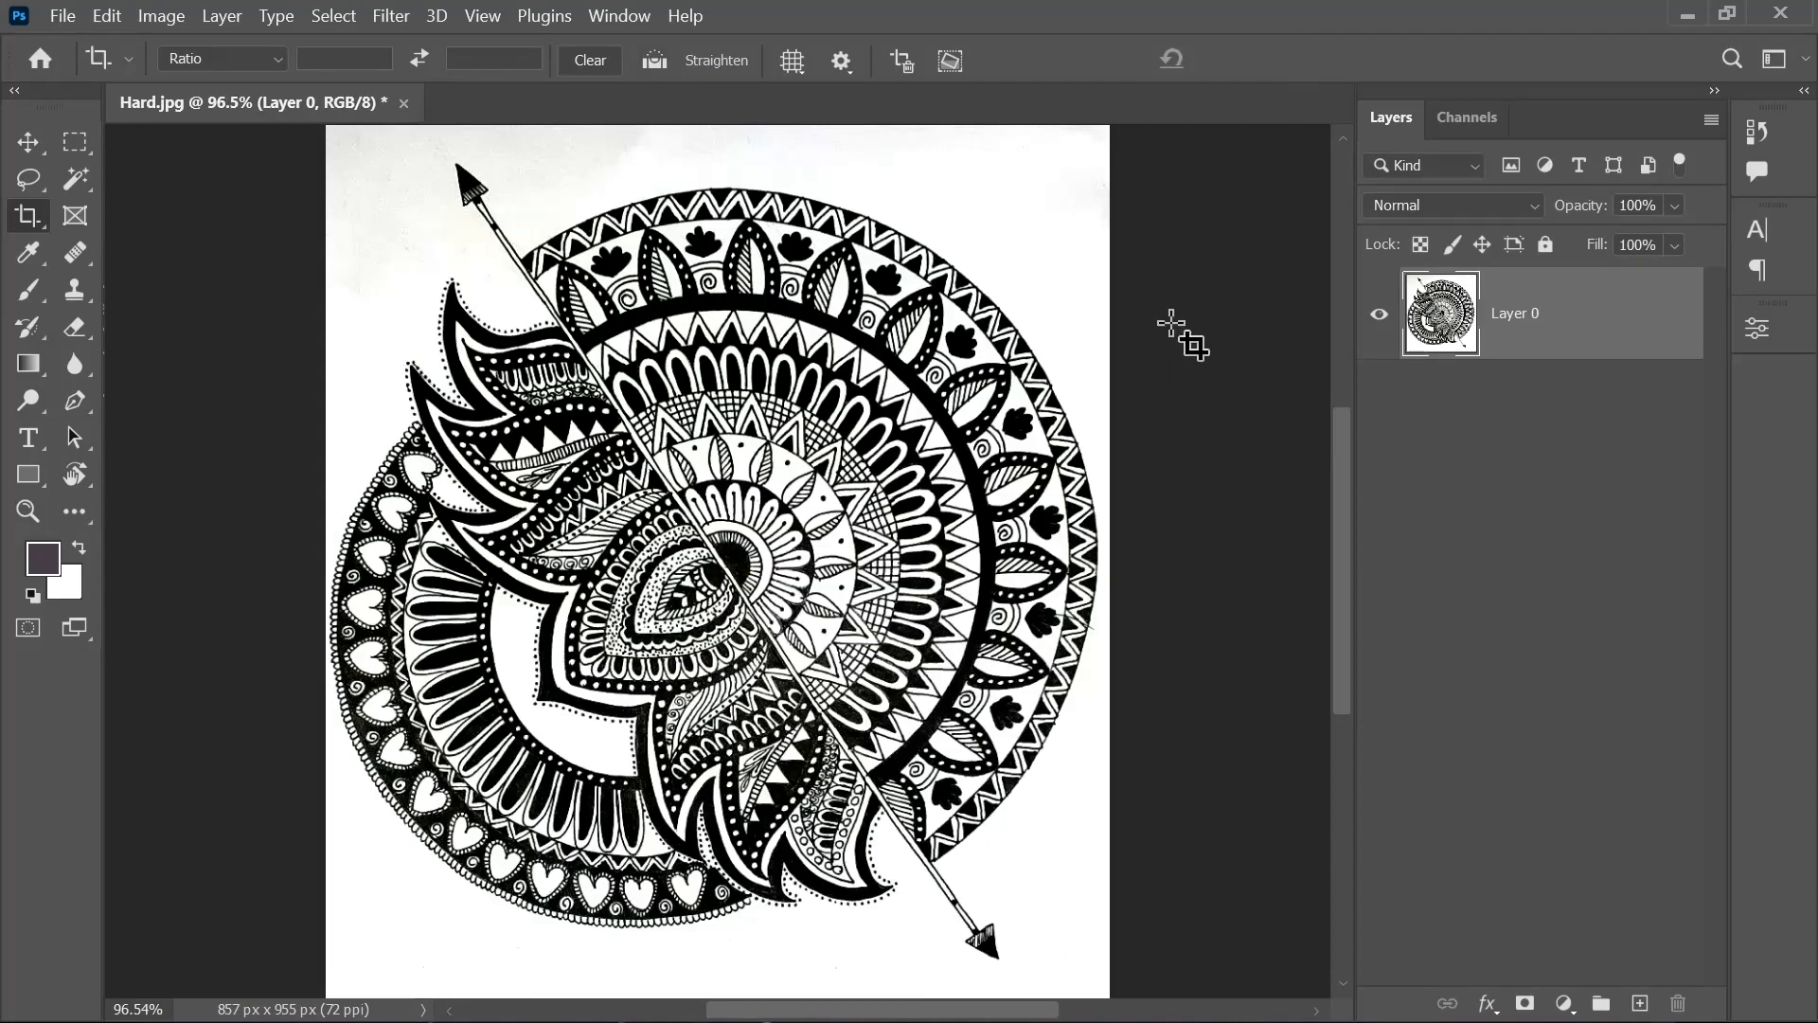
{"action": "scroll", "coordinate": [905, 416], "scroll_direction": "down", "scroll_amount": 2}
{"action": "scroll", "coordinate": [677, 438], "scroll_direction": "up", "scroll_amount": 2}
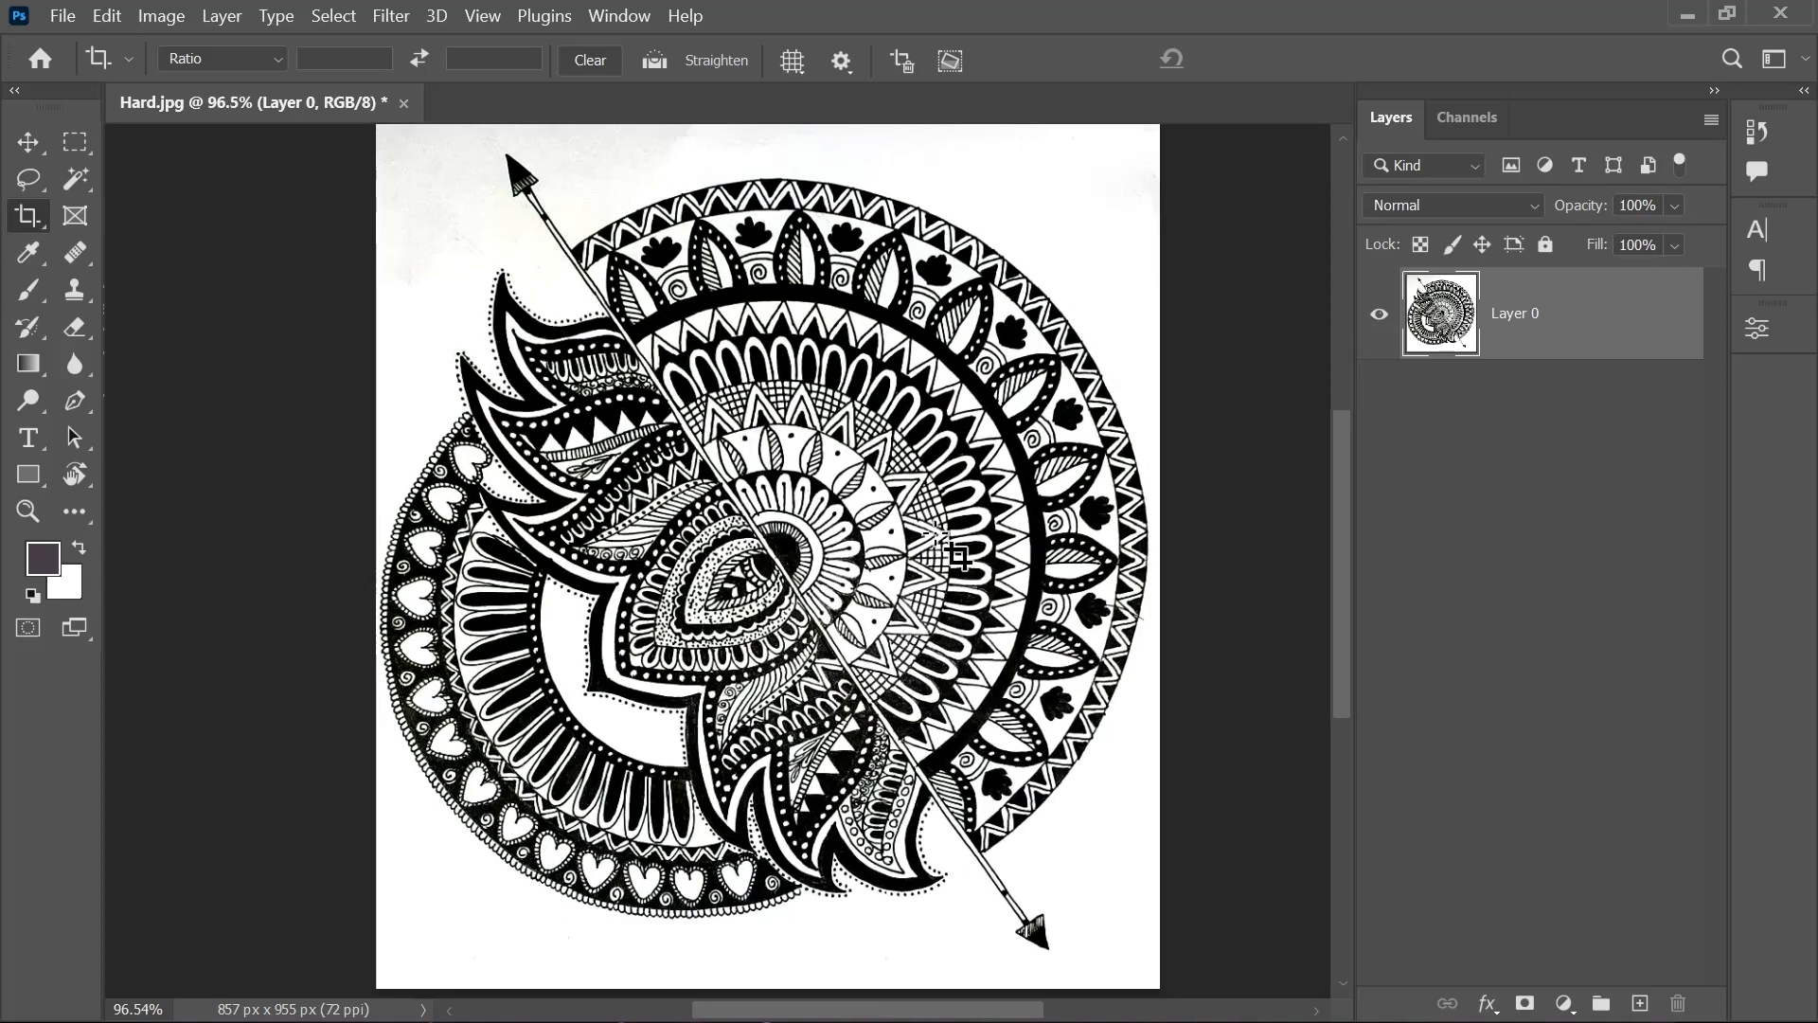
{"action": "scroll", "coordinate": [951, 554], "scroll_direction": "up", "scroll_amount": 2}
{"action": "scroll", "coordinate": [959, 556], "scroll_direction": "down", "scroll_amount": 2}
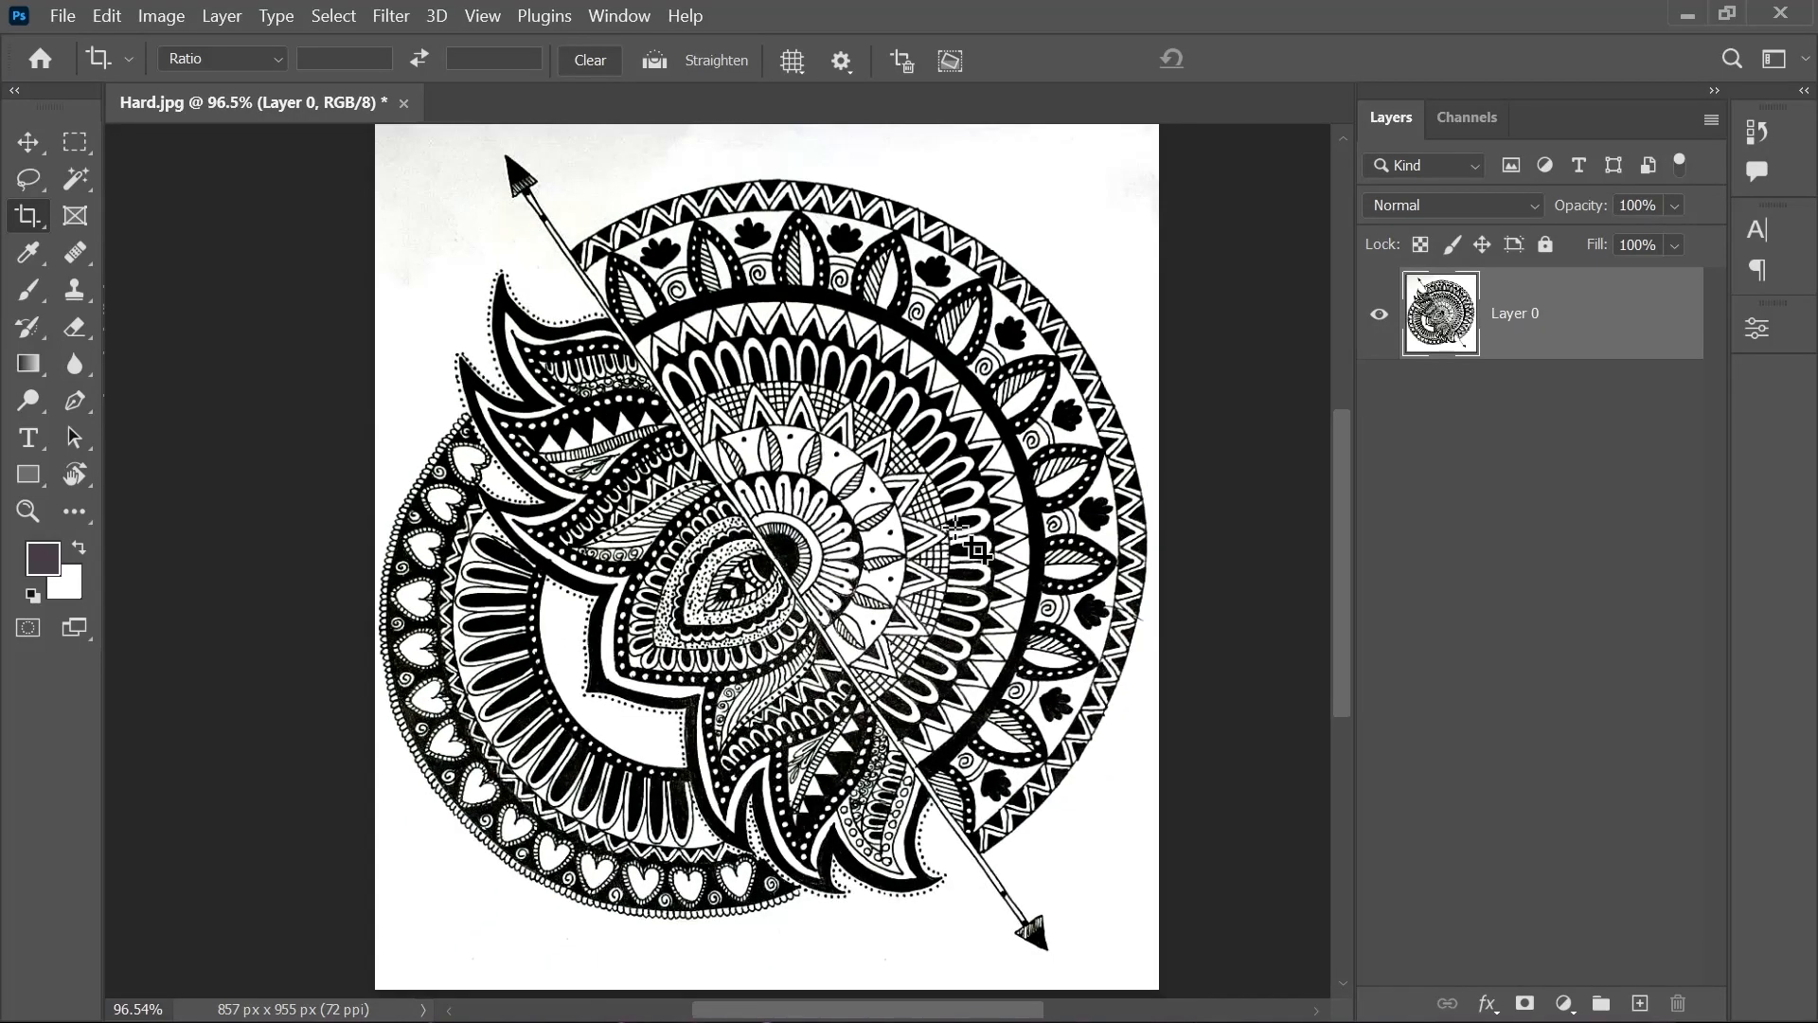
{"action": "scroll", "coordinate": [955, 518], "scroll_direction": "up", "scroll_amount": 2}
{"action": "scroll", "coordinate": [955, 518], "scroll_direction": "down", "scroll_amount": 3}
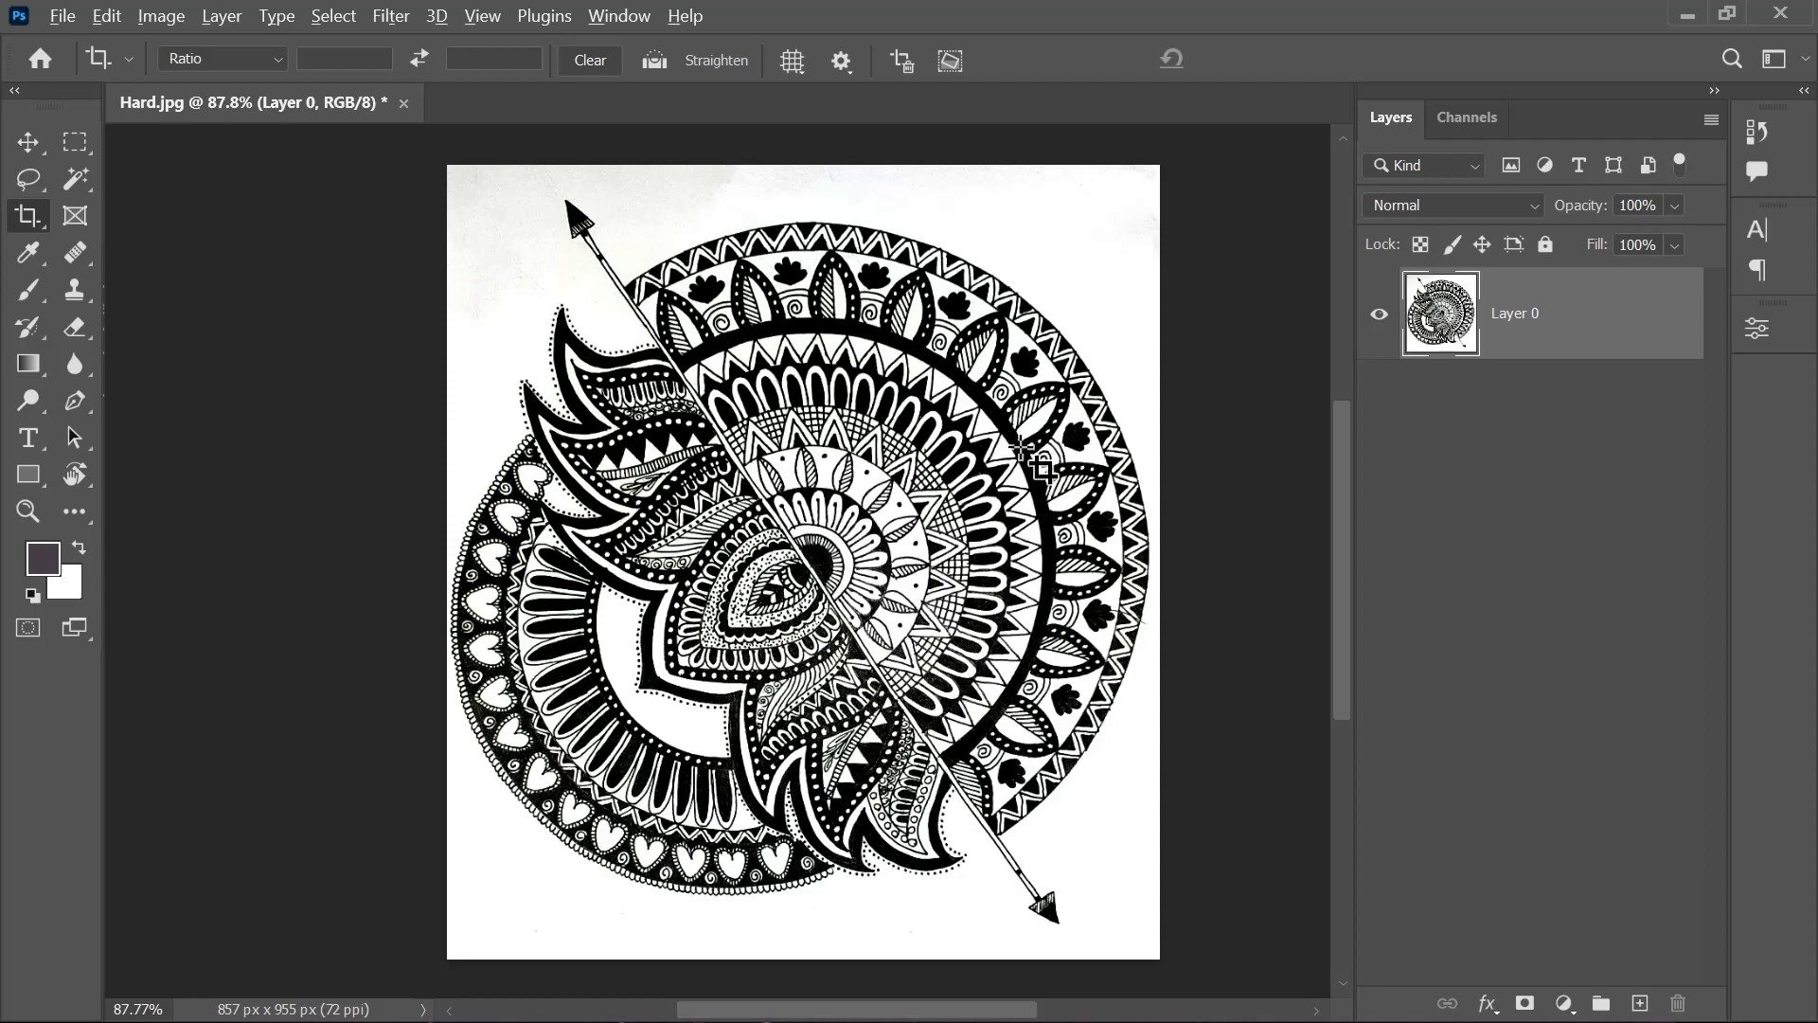
{"action": "scroll", "coordinate": [1025, 429], "scroll_direction": "up", "scroll_amount": 2}
{"action": "scroll", "coordinate": [1025, 430], "scroll_direction": "up", "scroll_amount": 1}
{"action": "scroll", "coordinate": [992, 438], "scroll_direction": "down", "scroll_amount": 2}
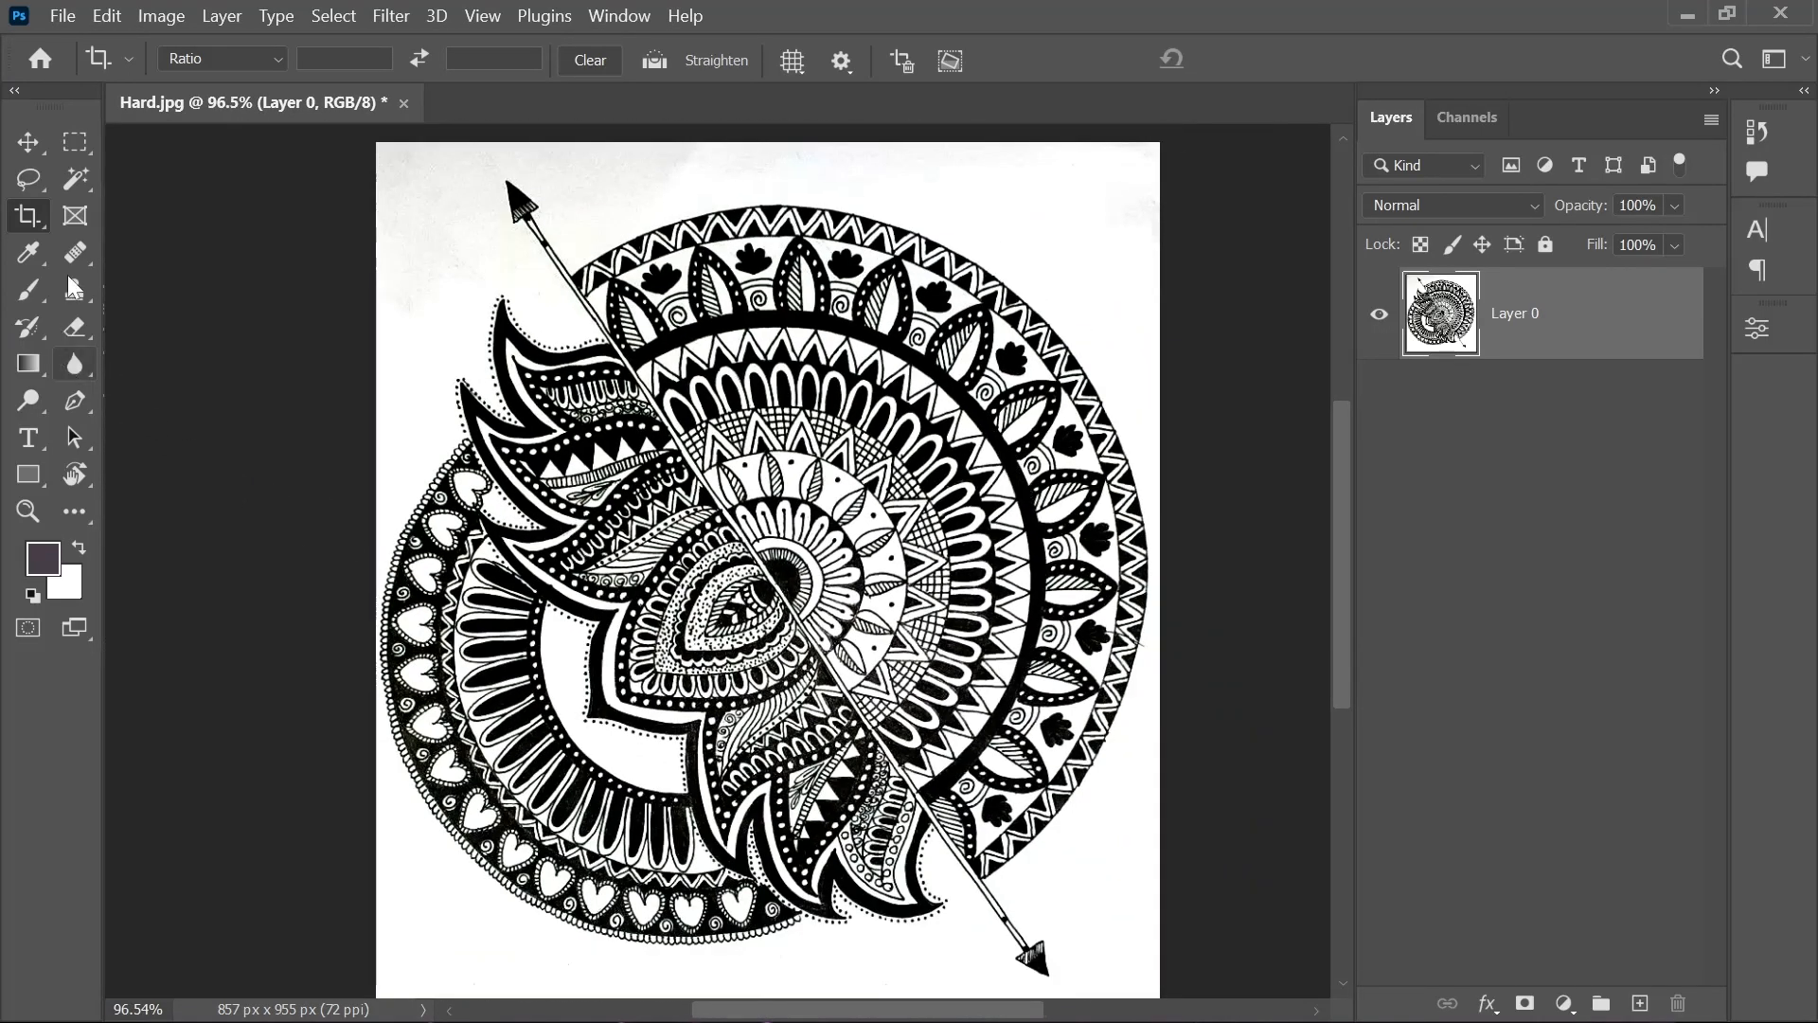
- Select all the white paper around and inside the mandala using the Magic Wand with tolerance 32 and Contiguous off
{"action": "left_click", "coordinate": [75, 186]}
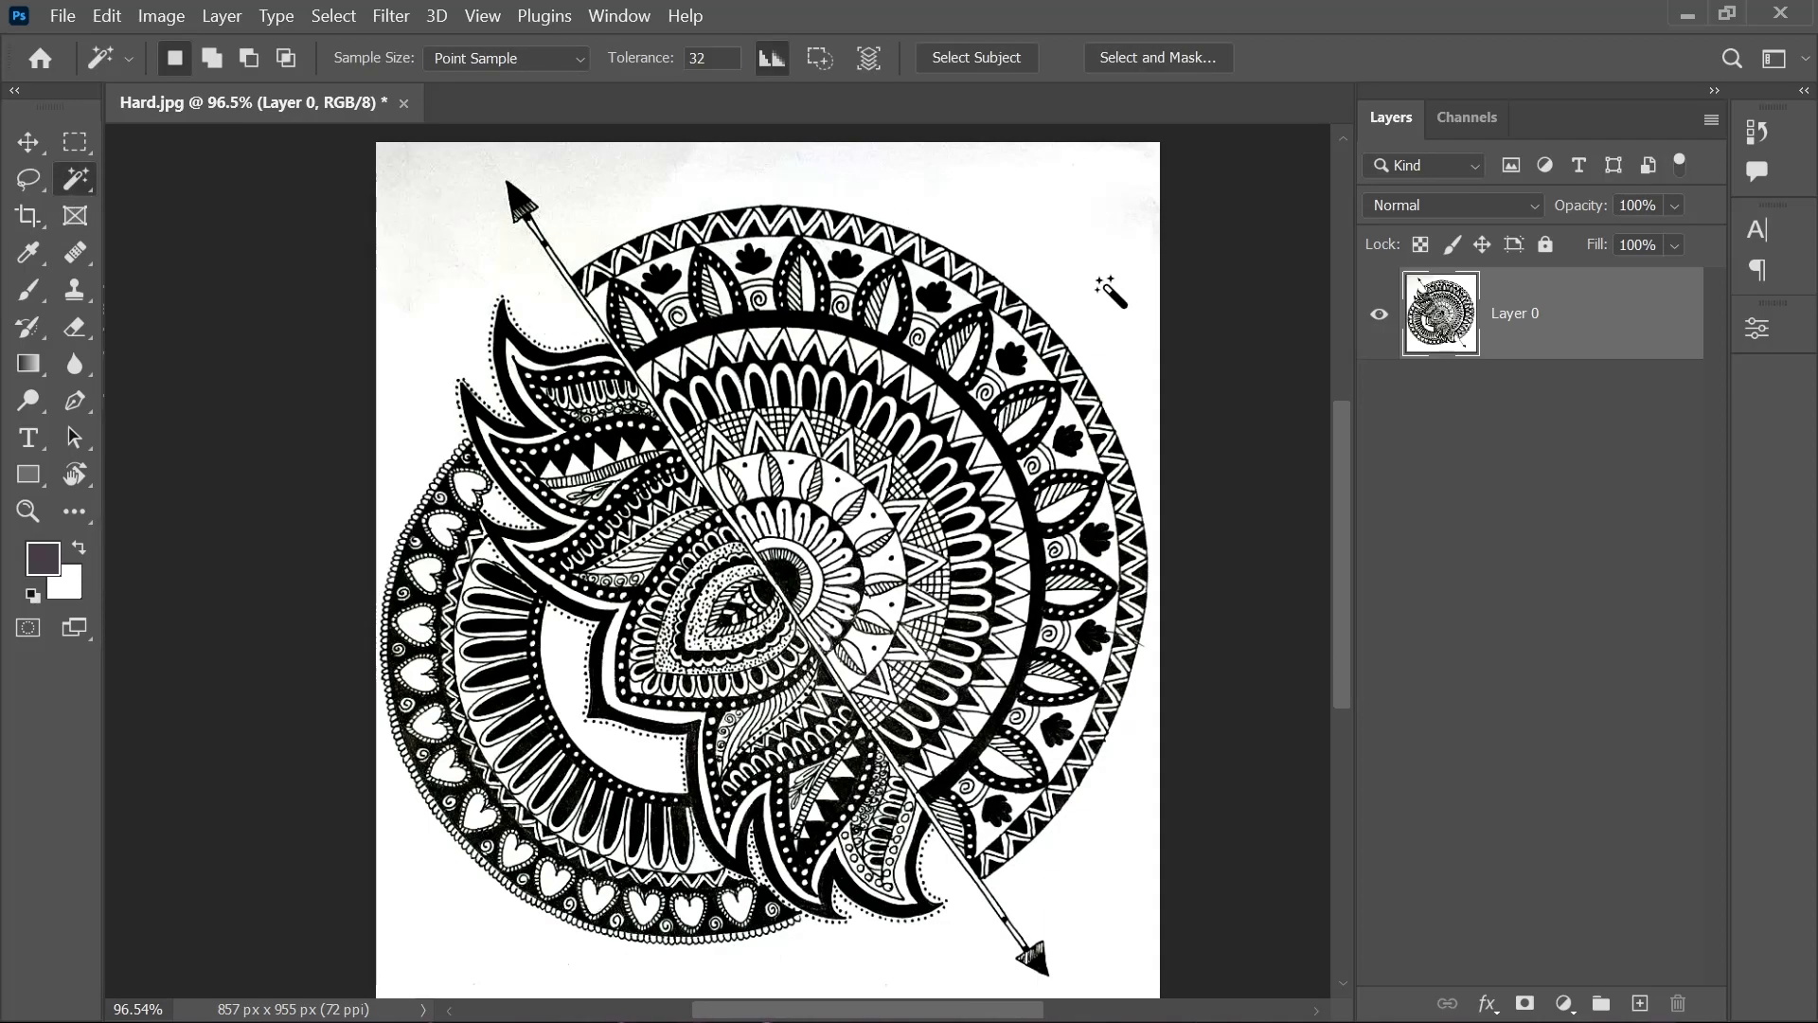
{"action": "left_click", "coordinate": [1081, 266]}
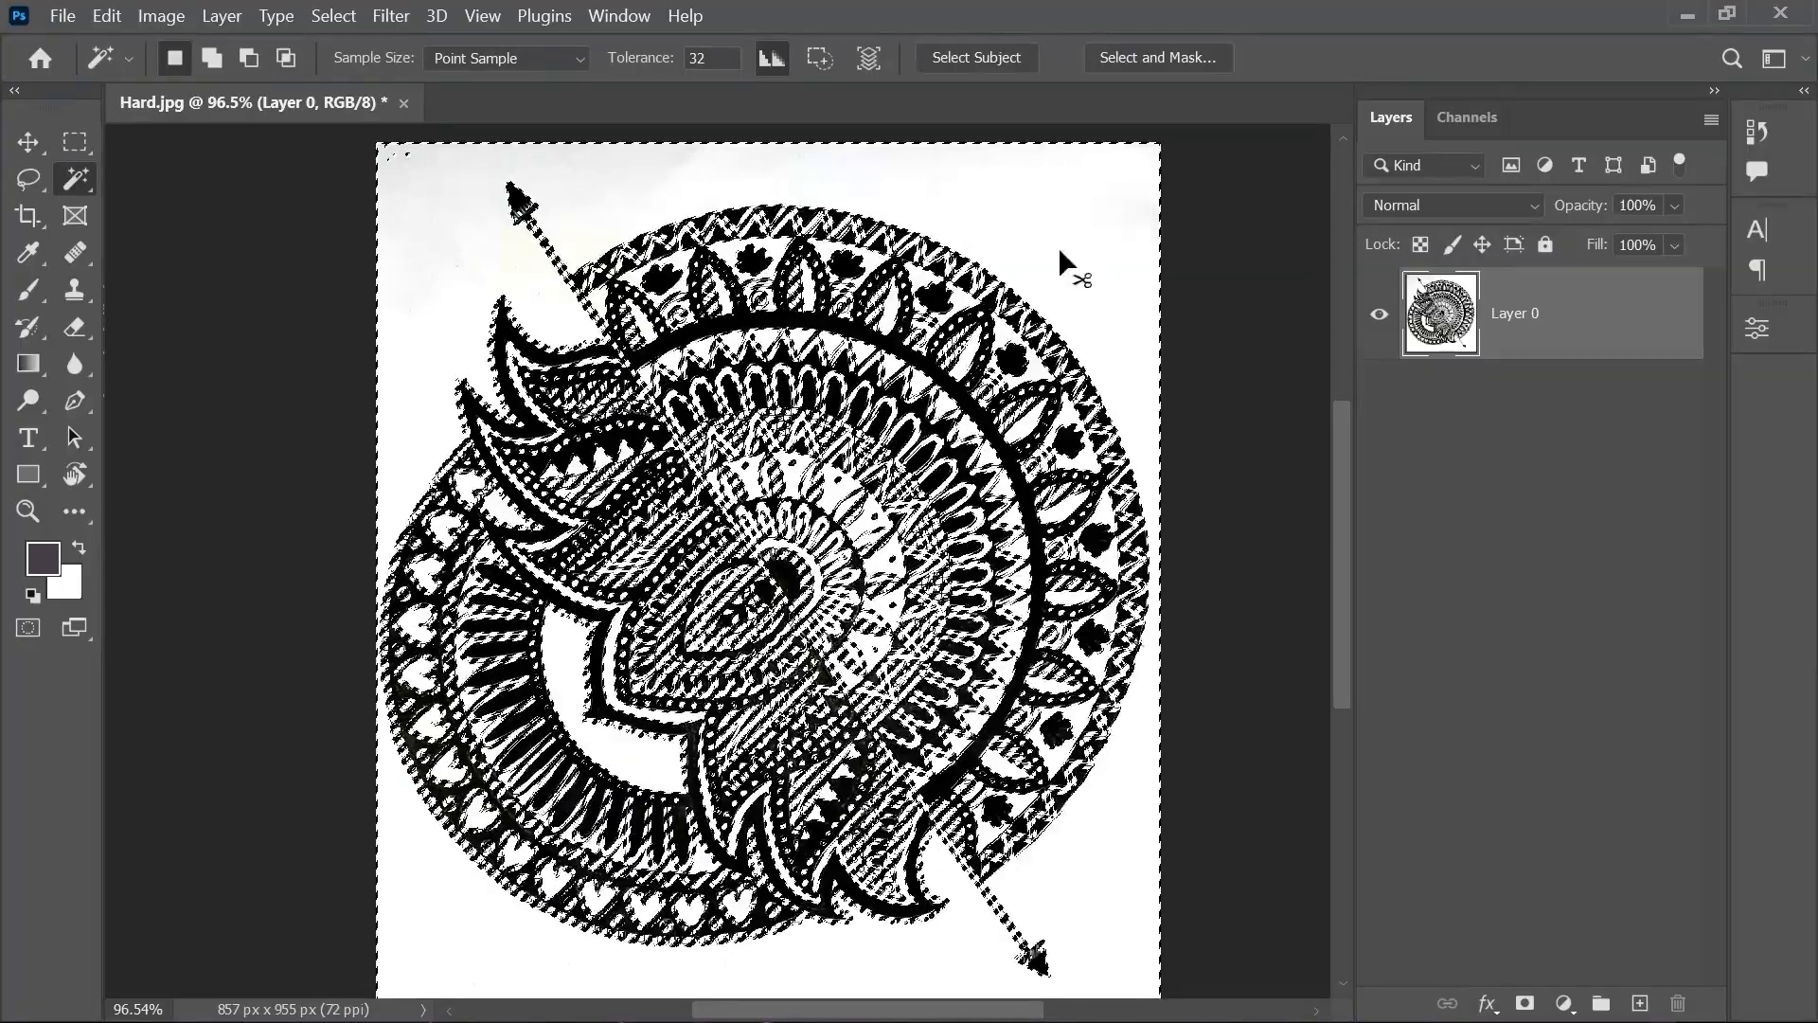
- Invert the selection and add a layer mask to the drawing so only the mandala's ink stays visible
{"action": "key", "text": "ctrl+shift+i"}
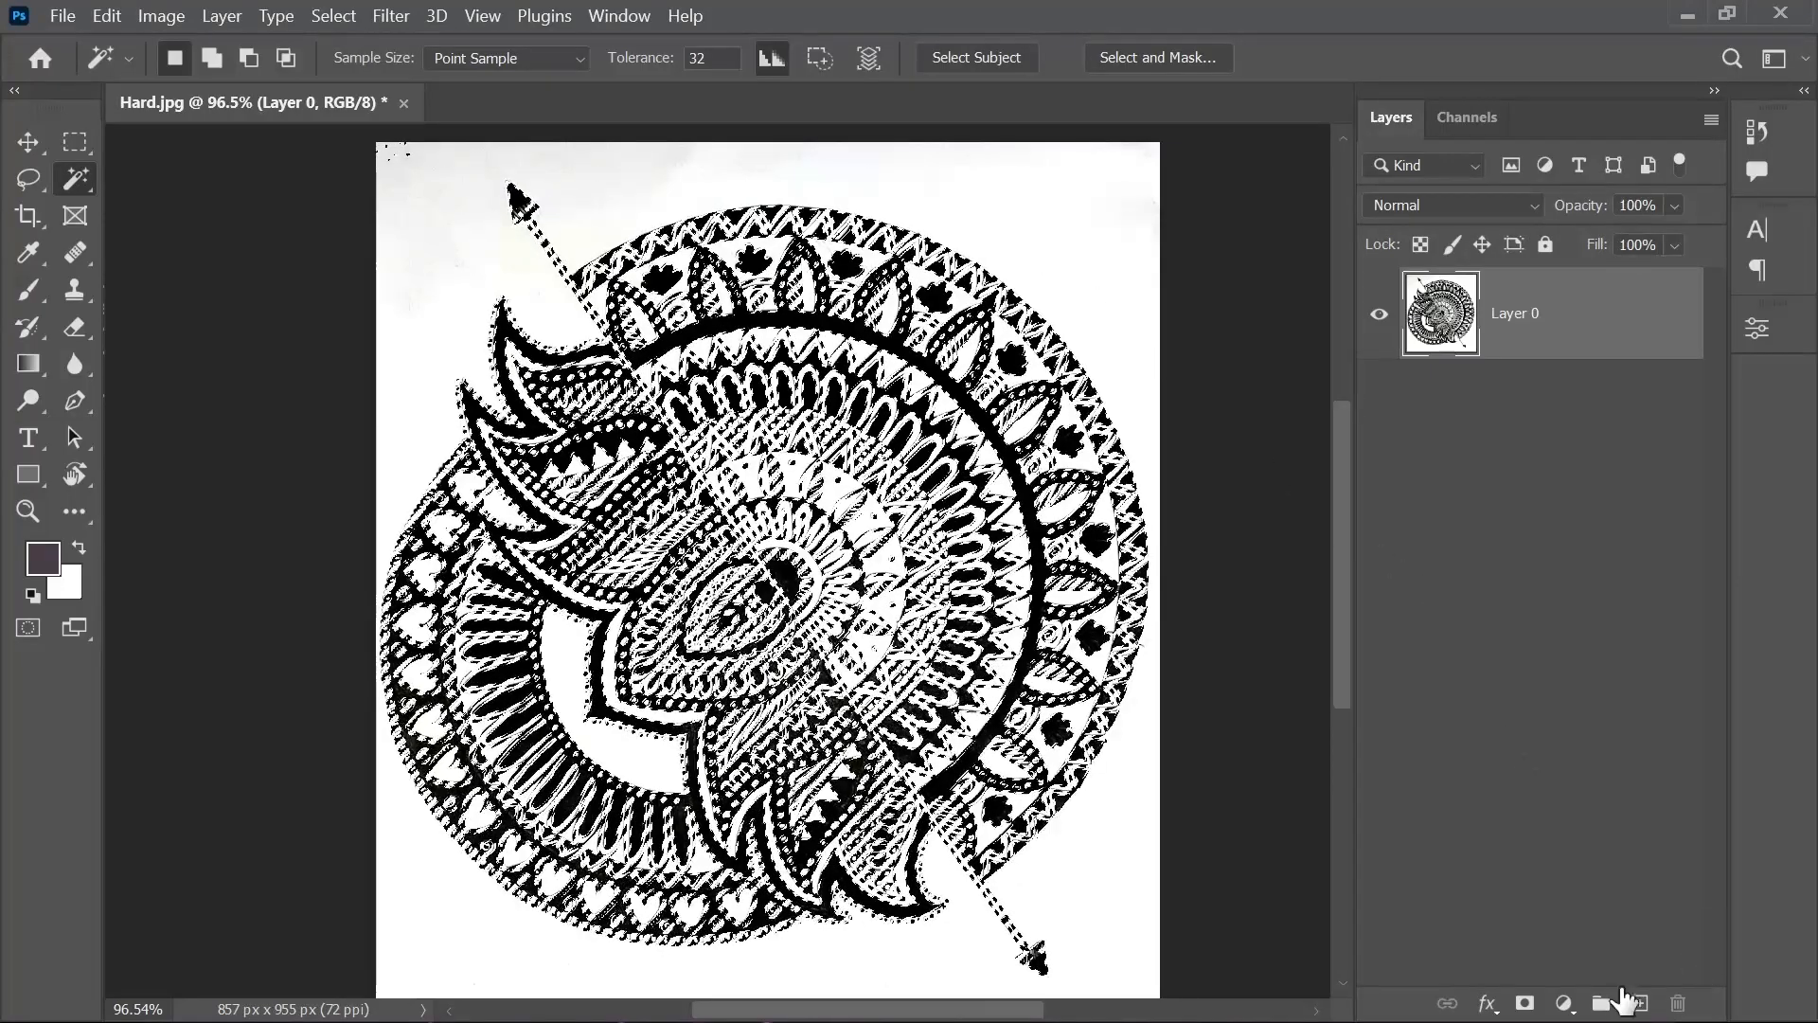
{"action": "left_click", "coordinate": [1524, 1004]}
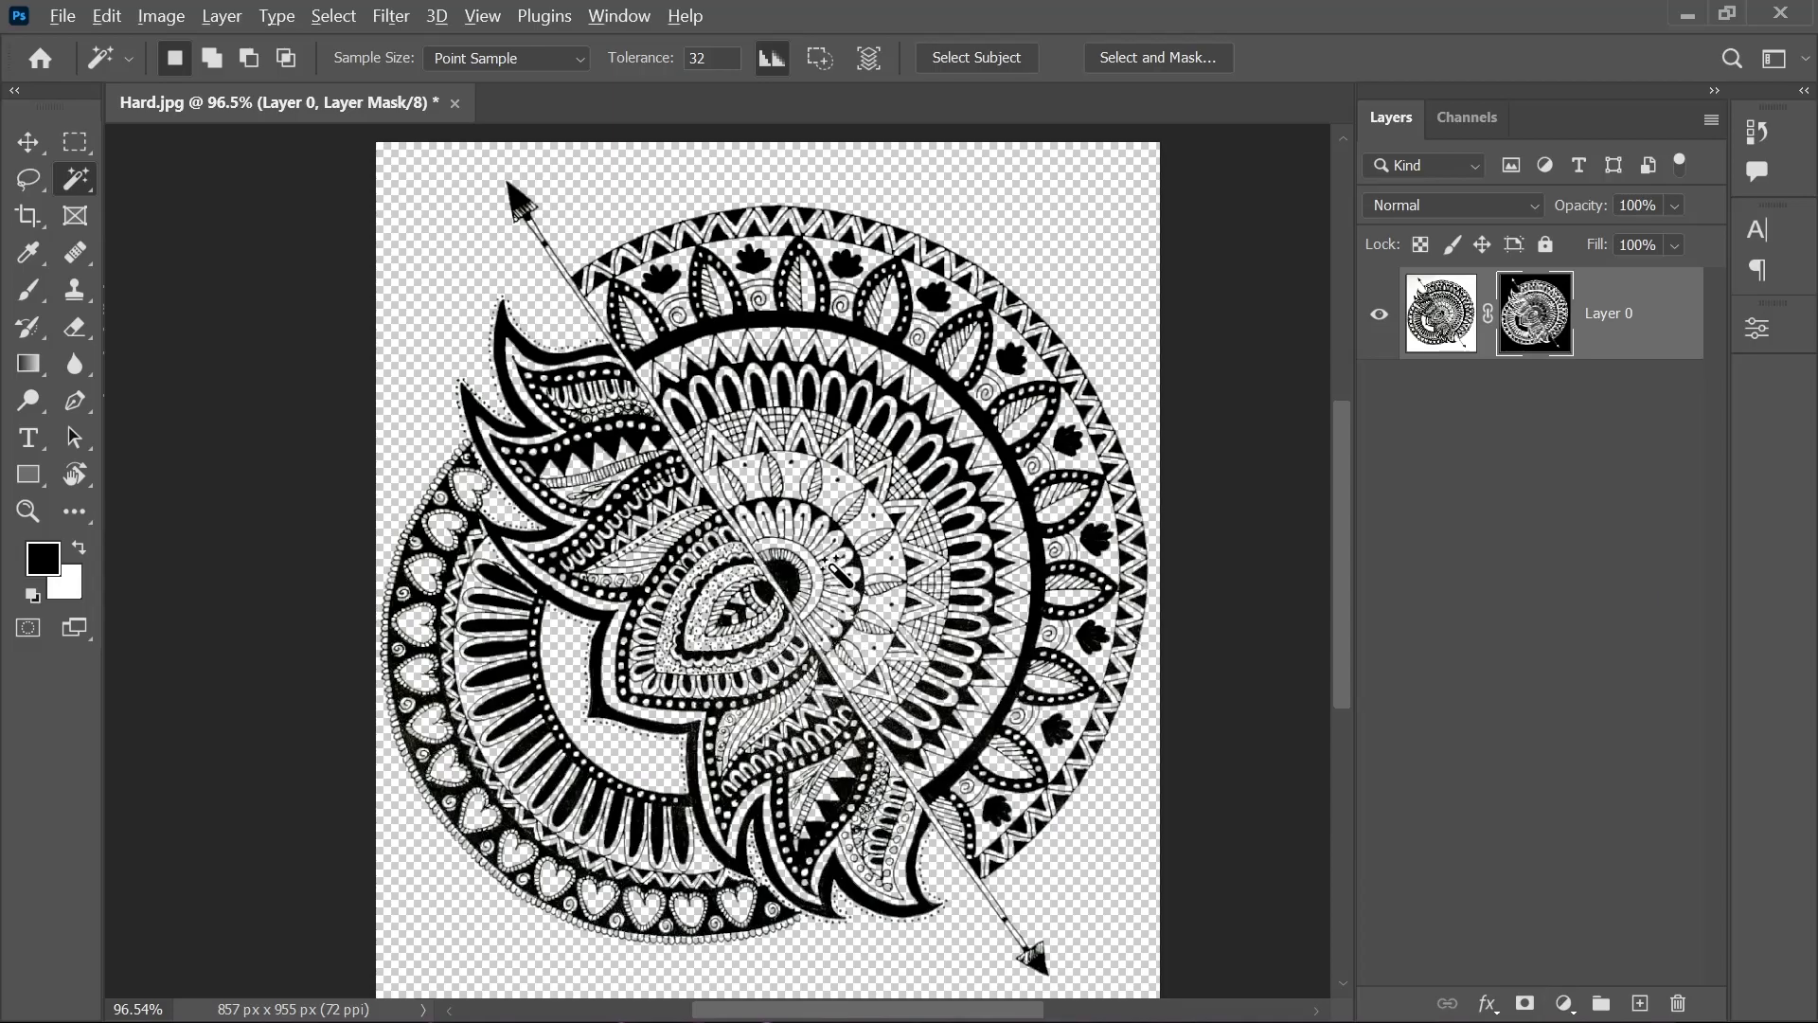
{"action": "scroll", "coordinate": [845, 542], "scroll_direction": "up", "scroll_amount": 3}
{"action": "scroll", "coordinate": [845, 542], "scroll_direction": "down", "scroll_amount": 4}
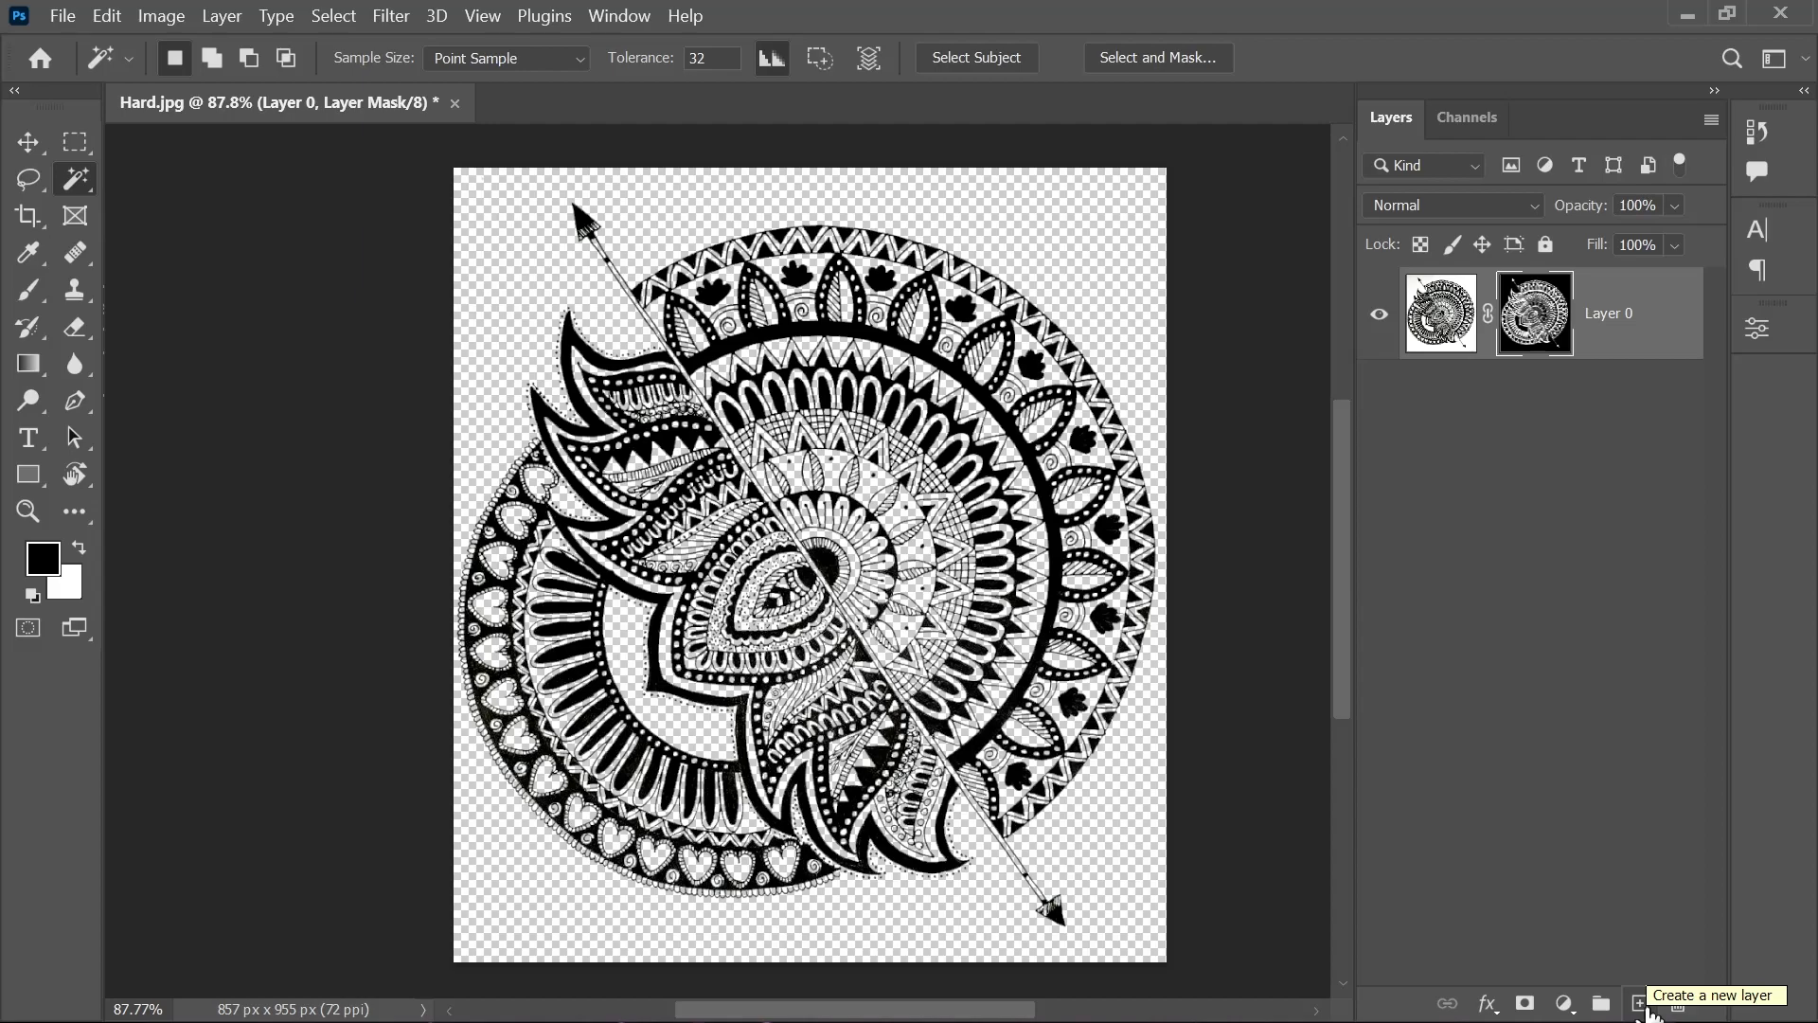
- Add an empty layer beneath the mandala and choose the blue-to-cyan gradient from the Blues presets for the Gradient tool
{"action": "left_click", "coordinate": [1640, 1002]}
{"action": "left_click_drag", "start_coordinate": [1604, 332], "coordinate": [1598, 464]}
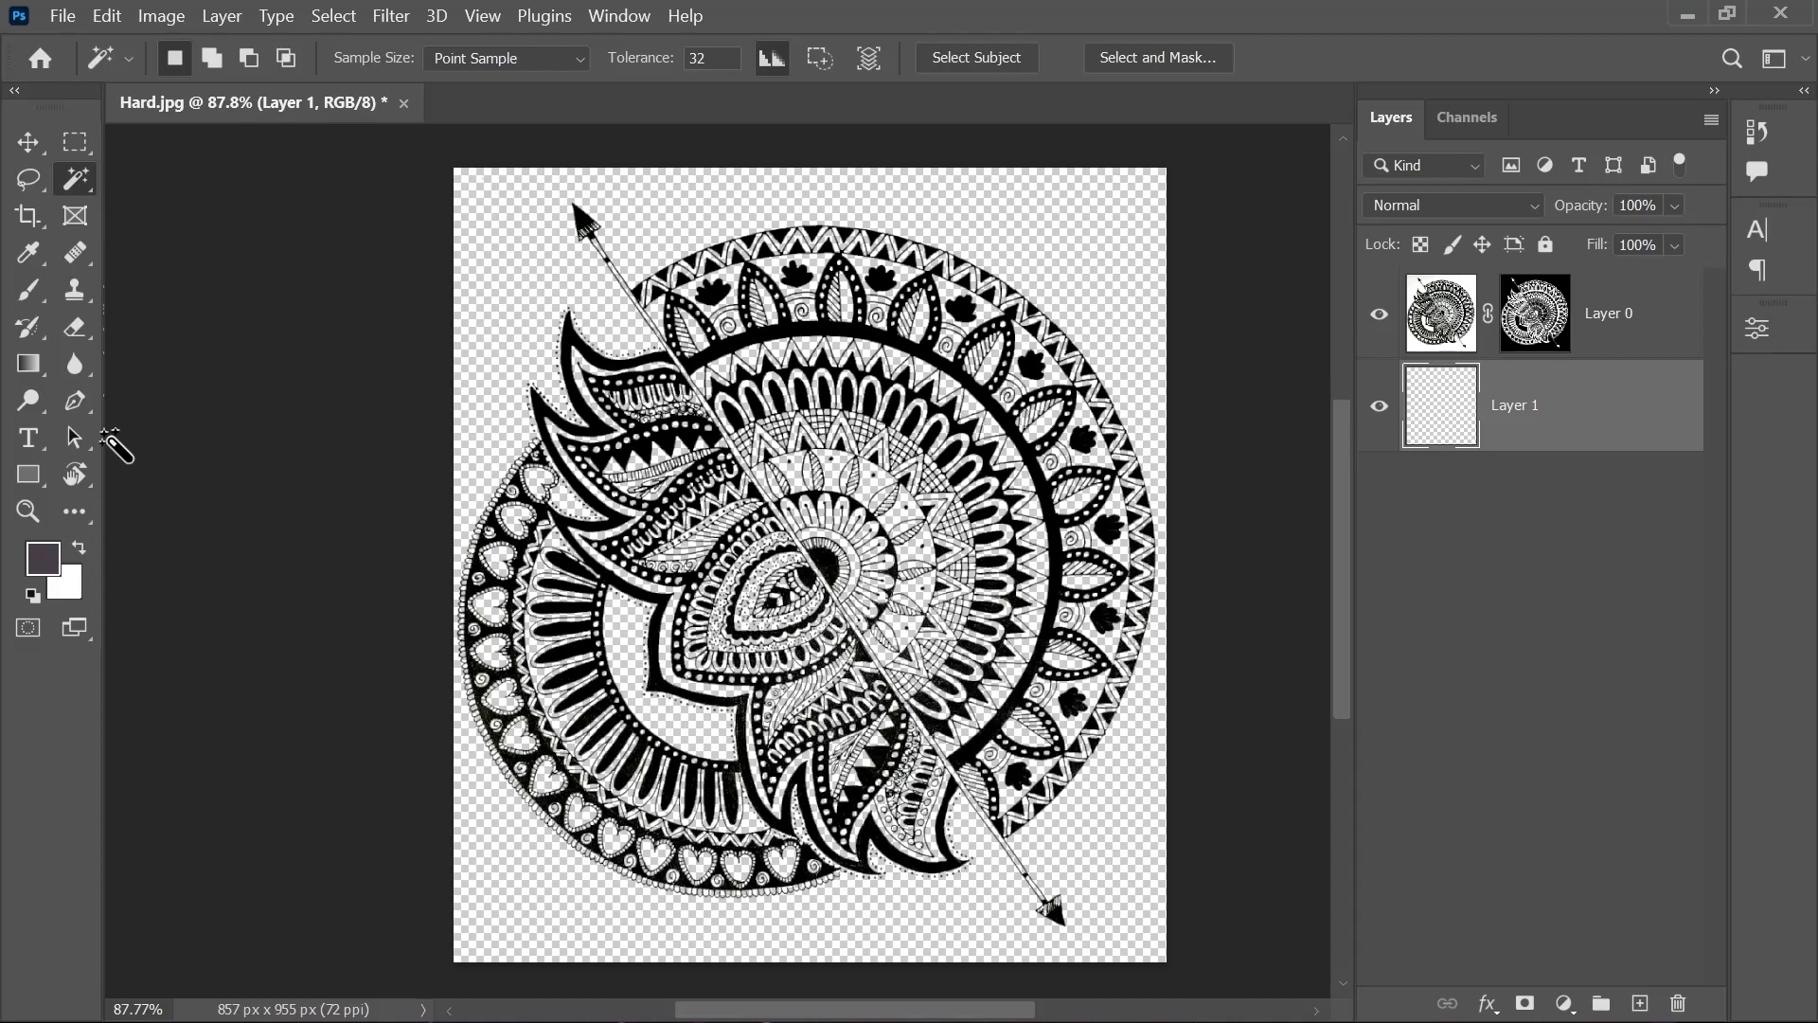
{"action": "left_click", "coordinate": [31, 371]}
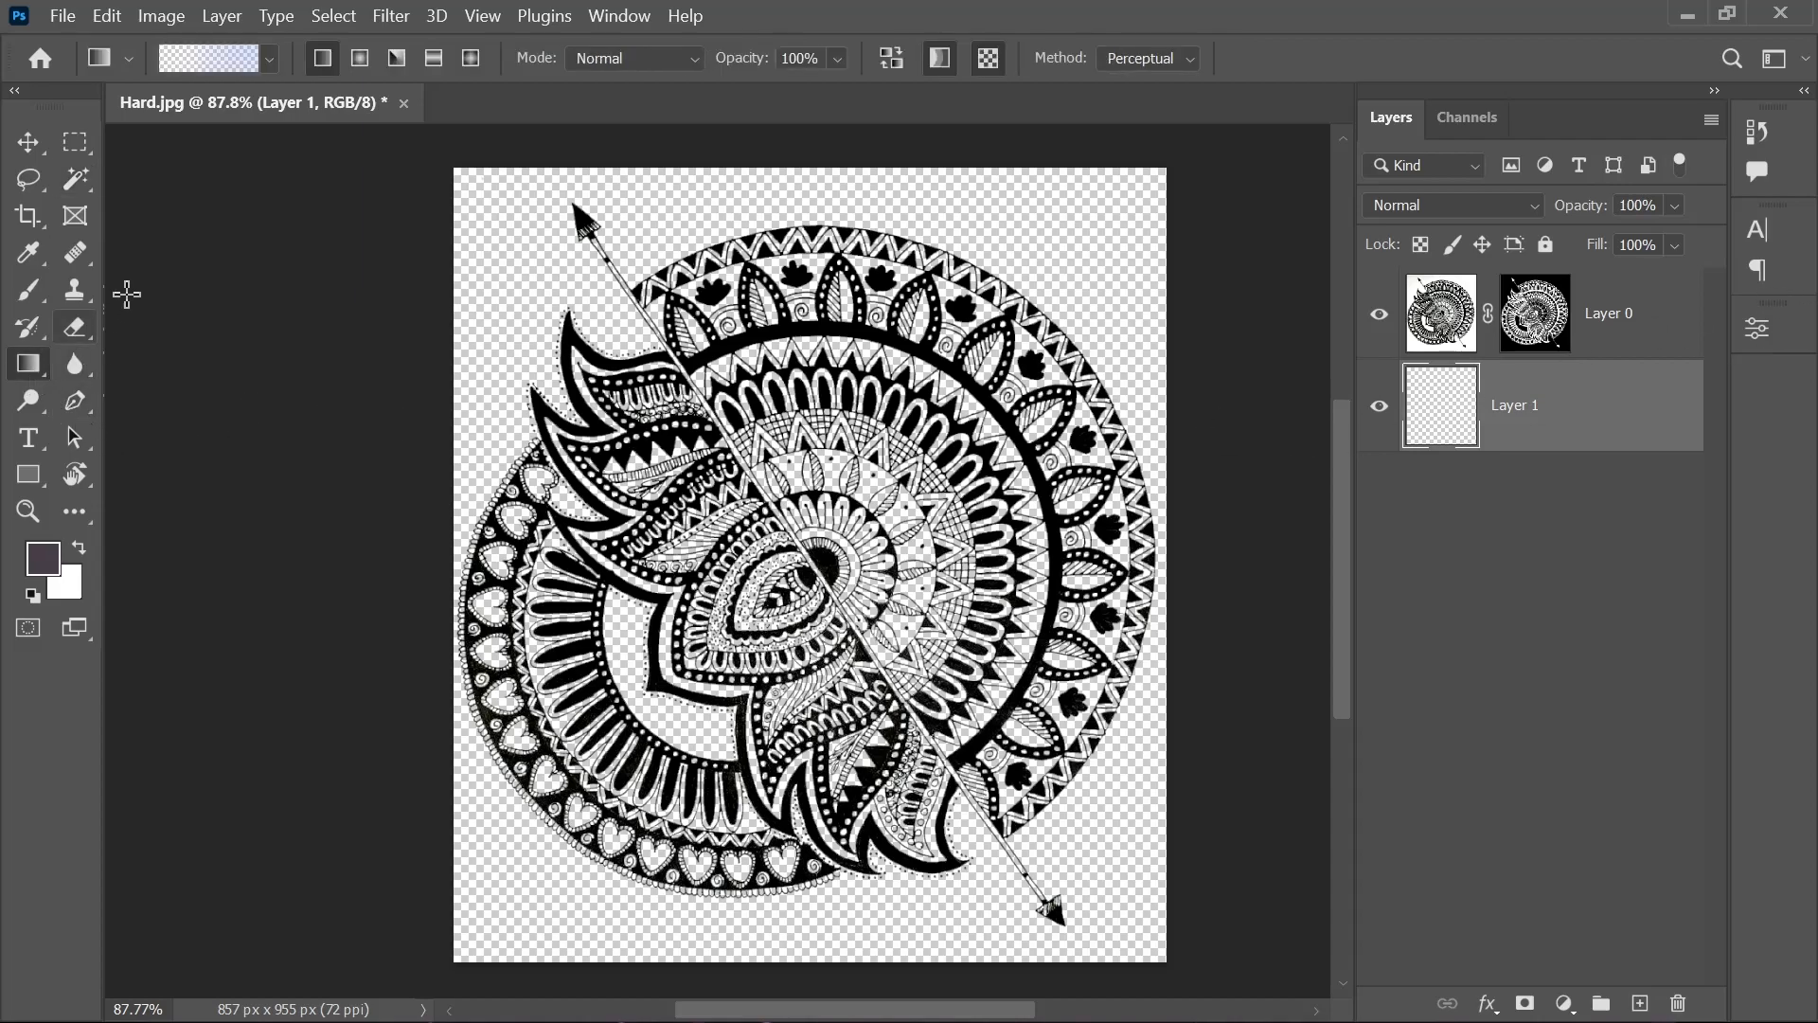
{"action": "left_click", "coordinate": [271, 61]}
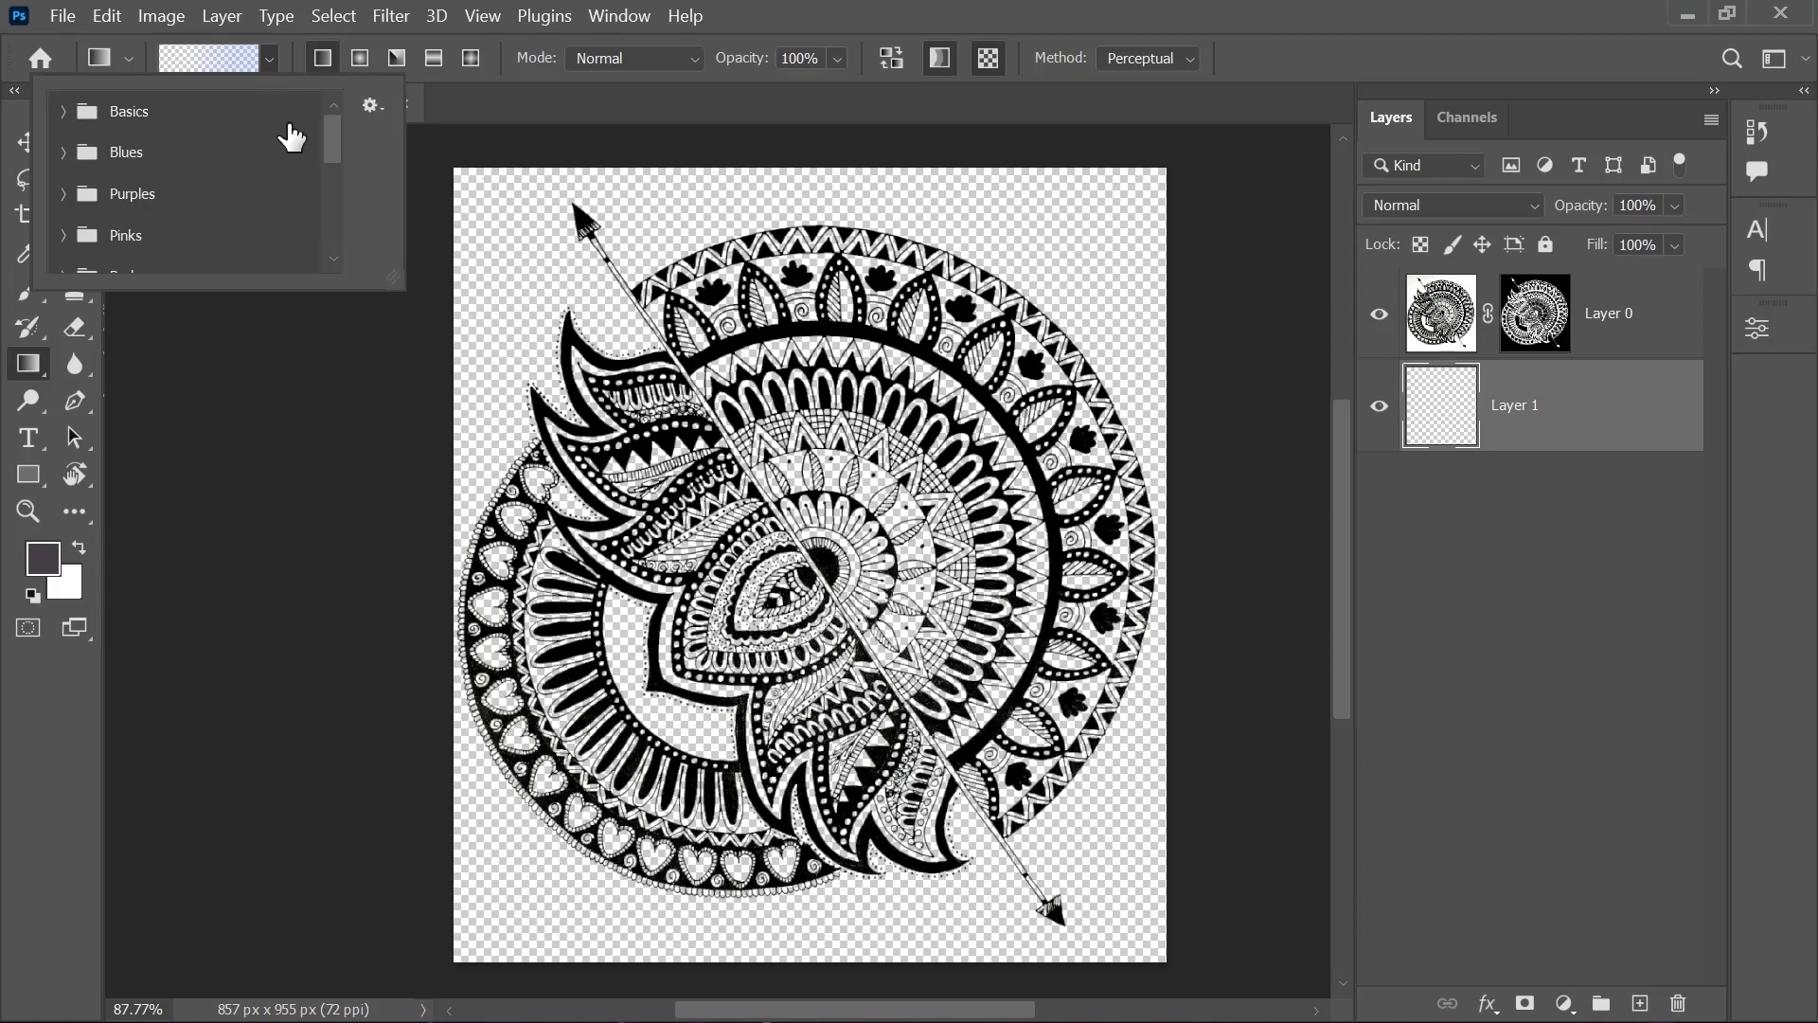
{"action": "left_click", "coordinate": [63, 114]}
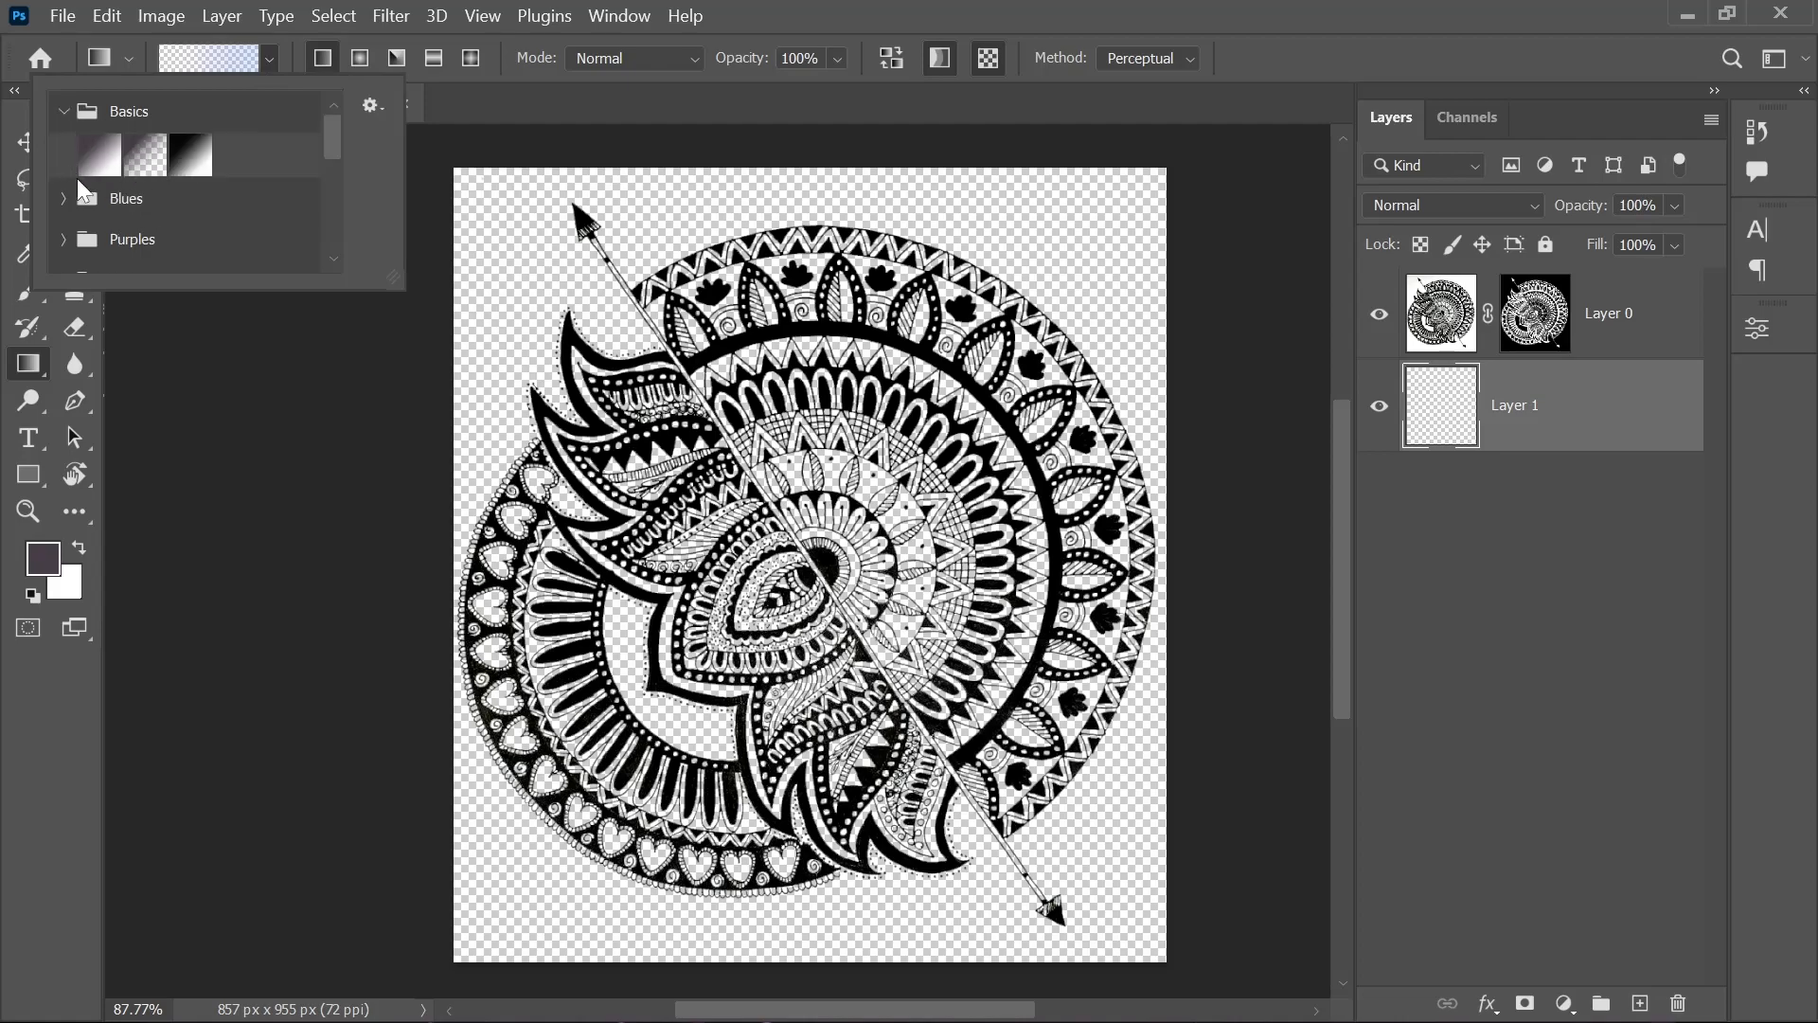
{"action": "left_click", "coordinate": [69, 126]}
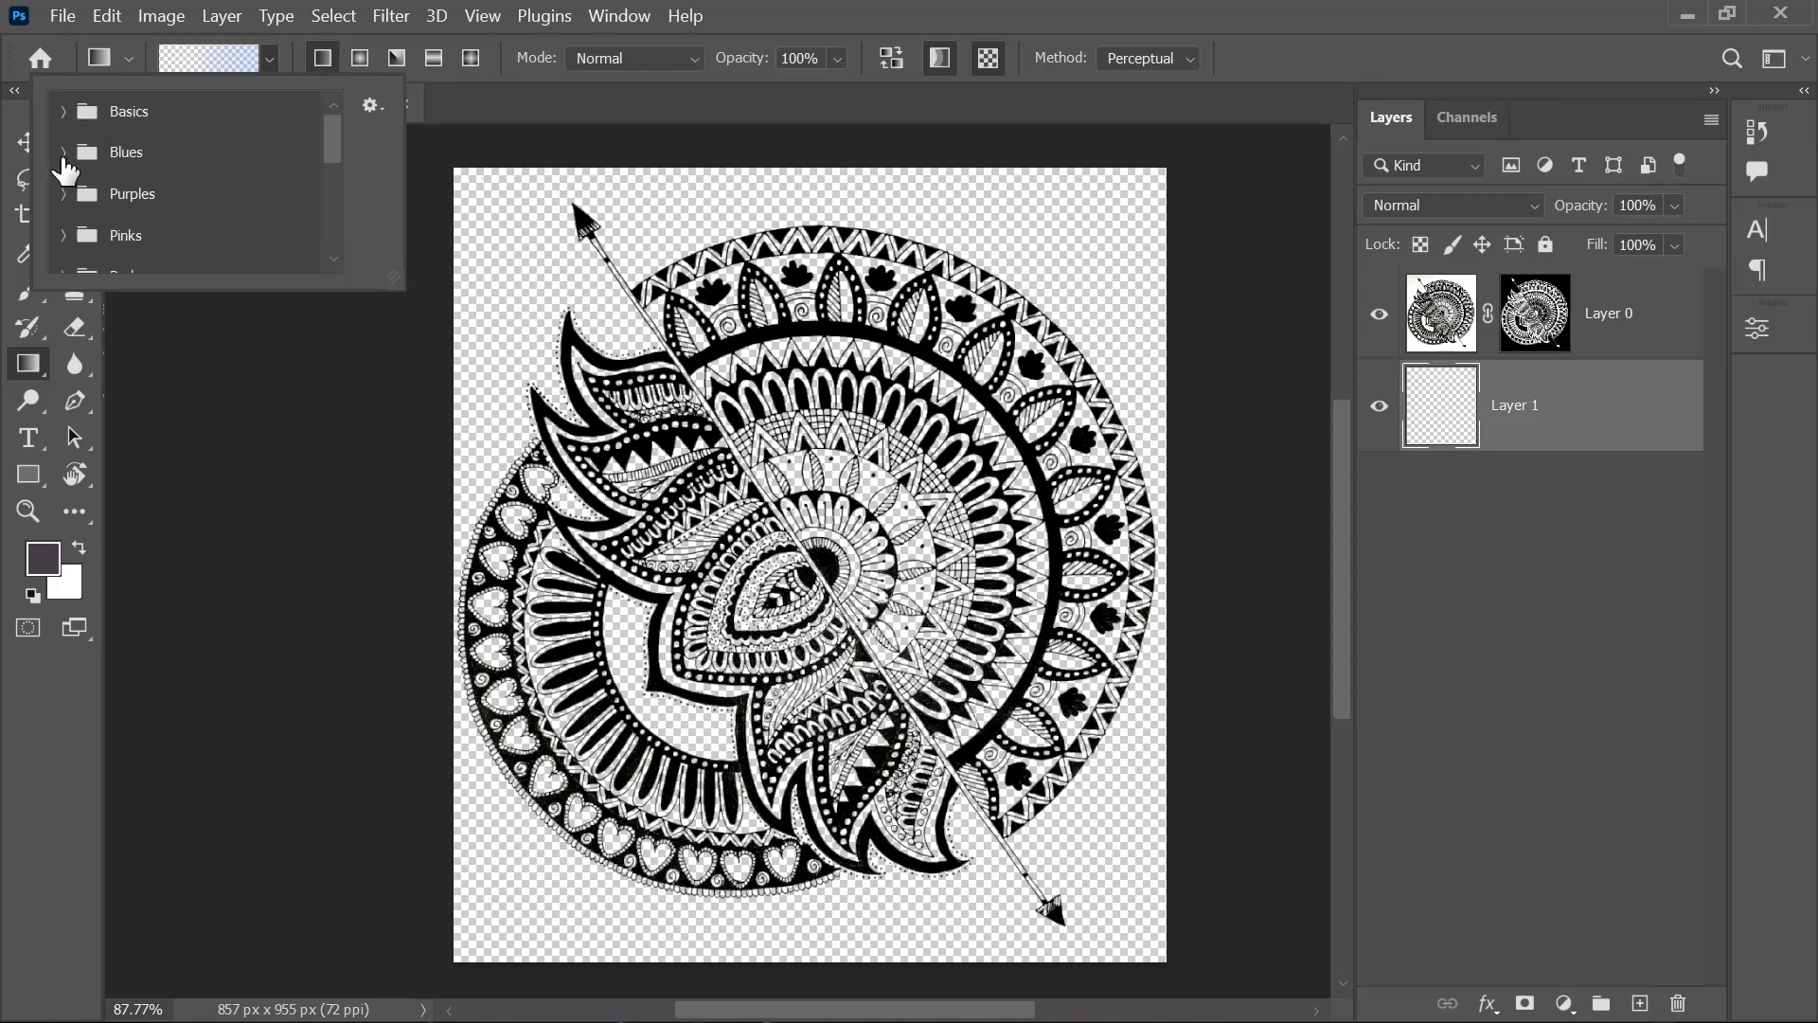
{"action": "left_click", "coordinate": [80, 170]}
{"action": "scroll", "coordinate": [85, 199], "scroll_direction": "down", "scroll_amount": 1}
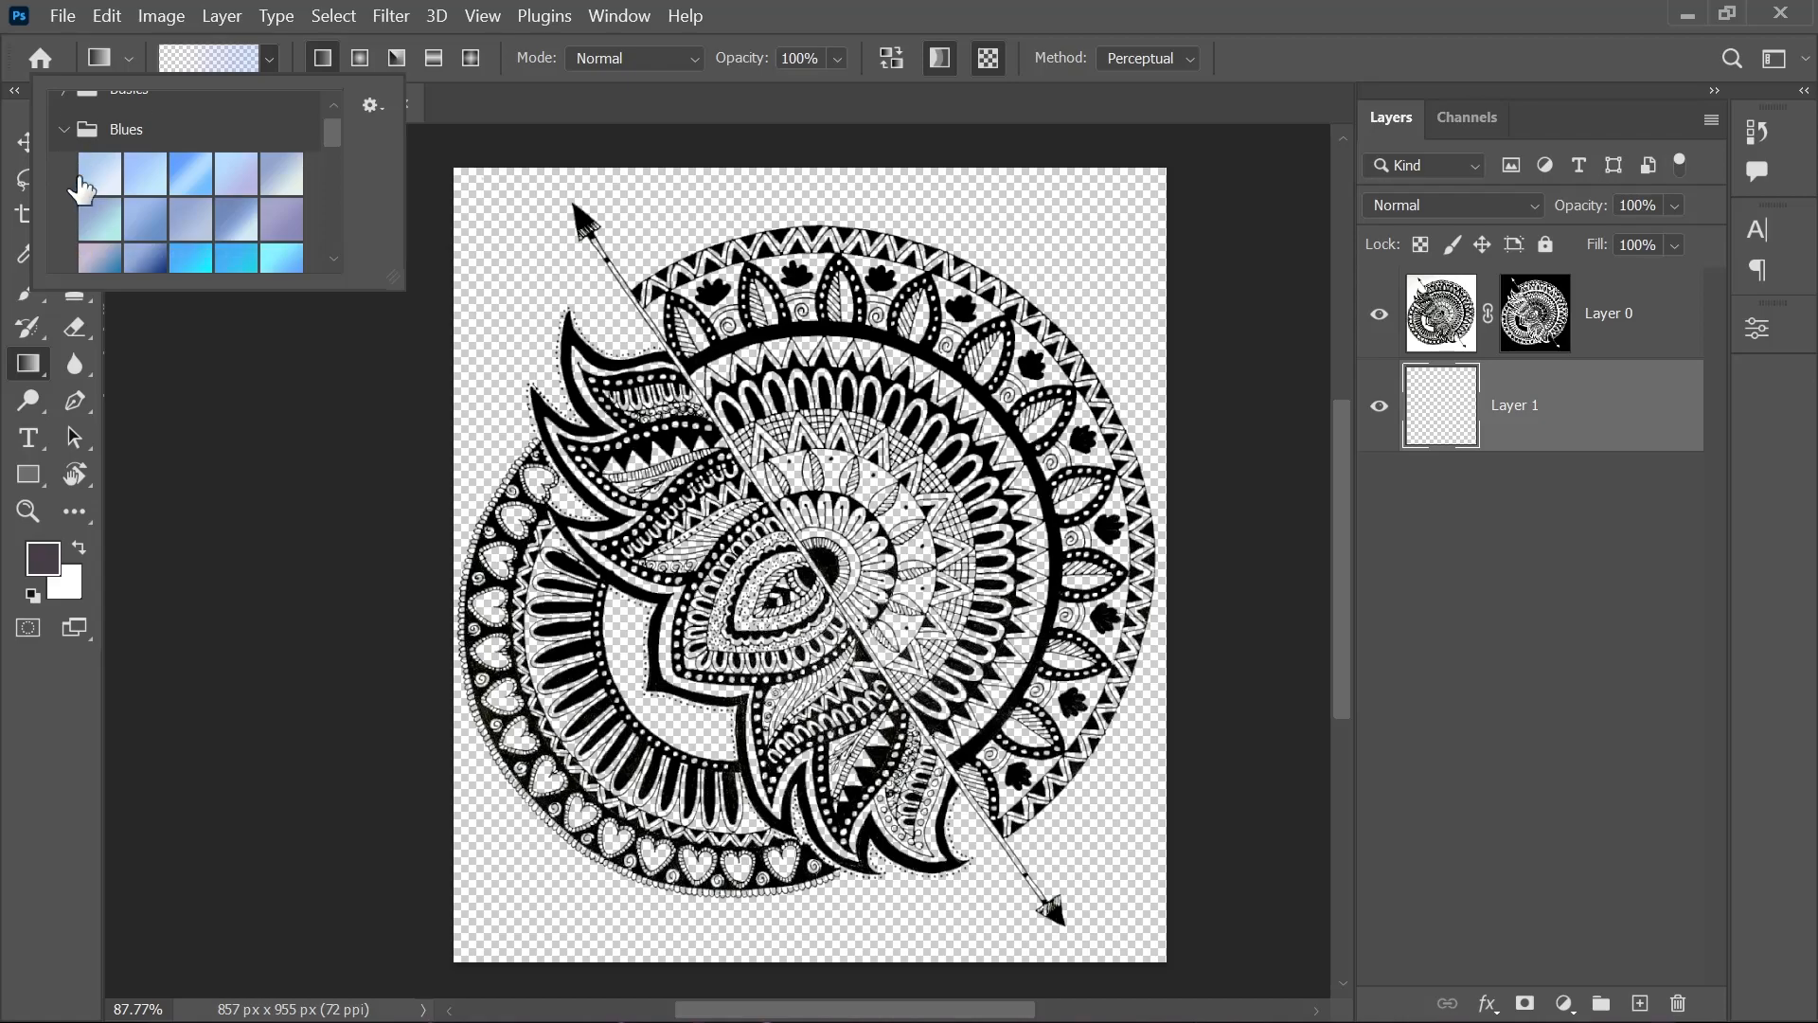
{"action": "scroll", "coordinate": [90, 196], "scroll_direction": "down", "scroll_amount": 1}
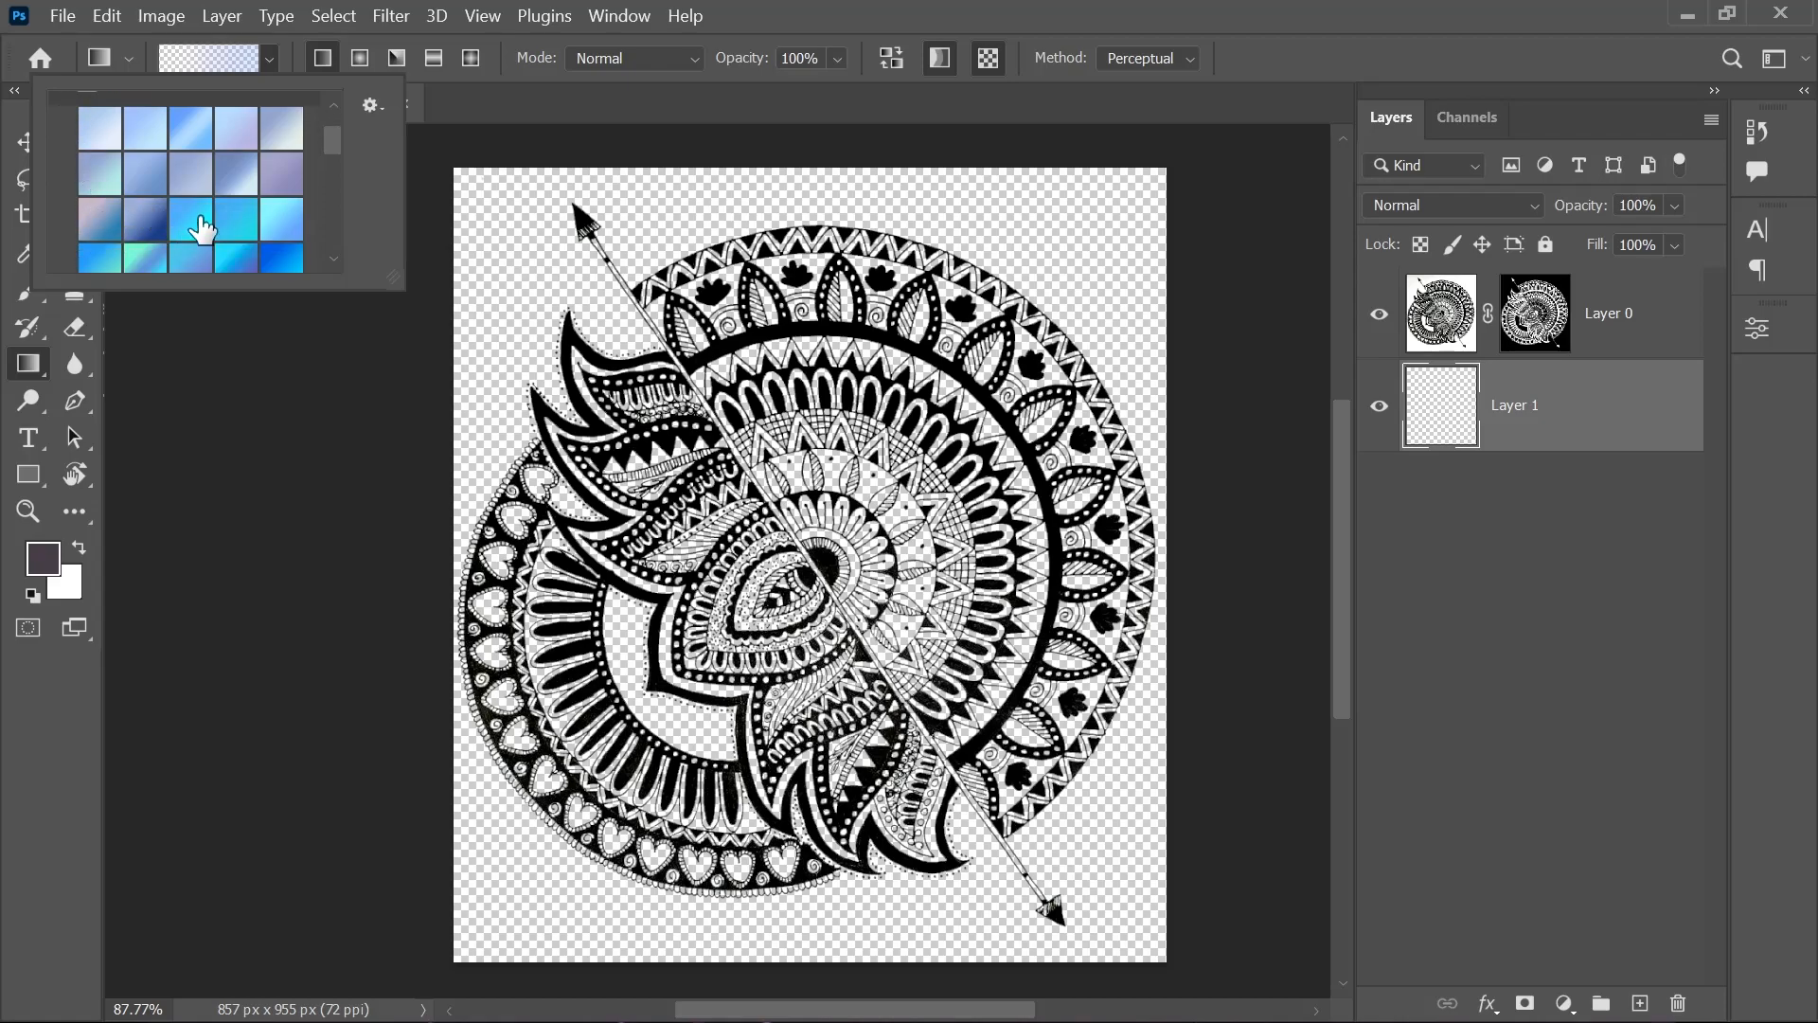
{"action": "left_click", "coordinate": [180, 223]}
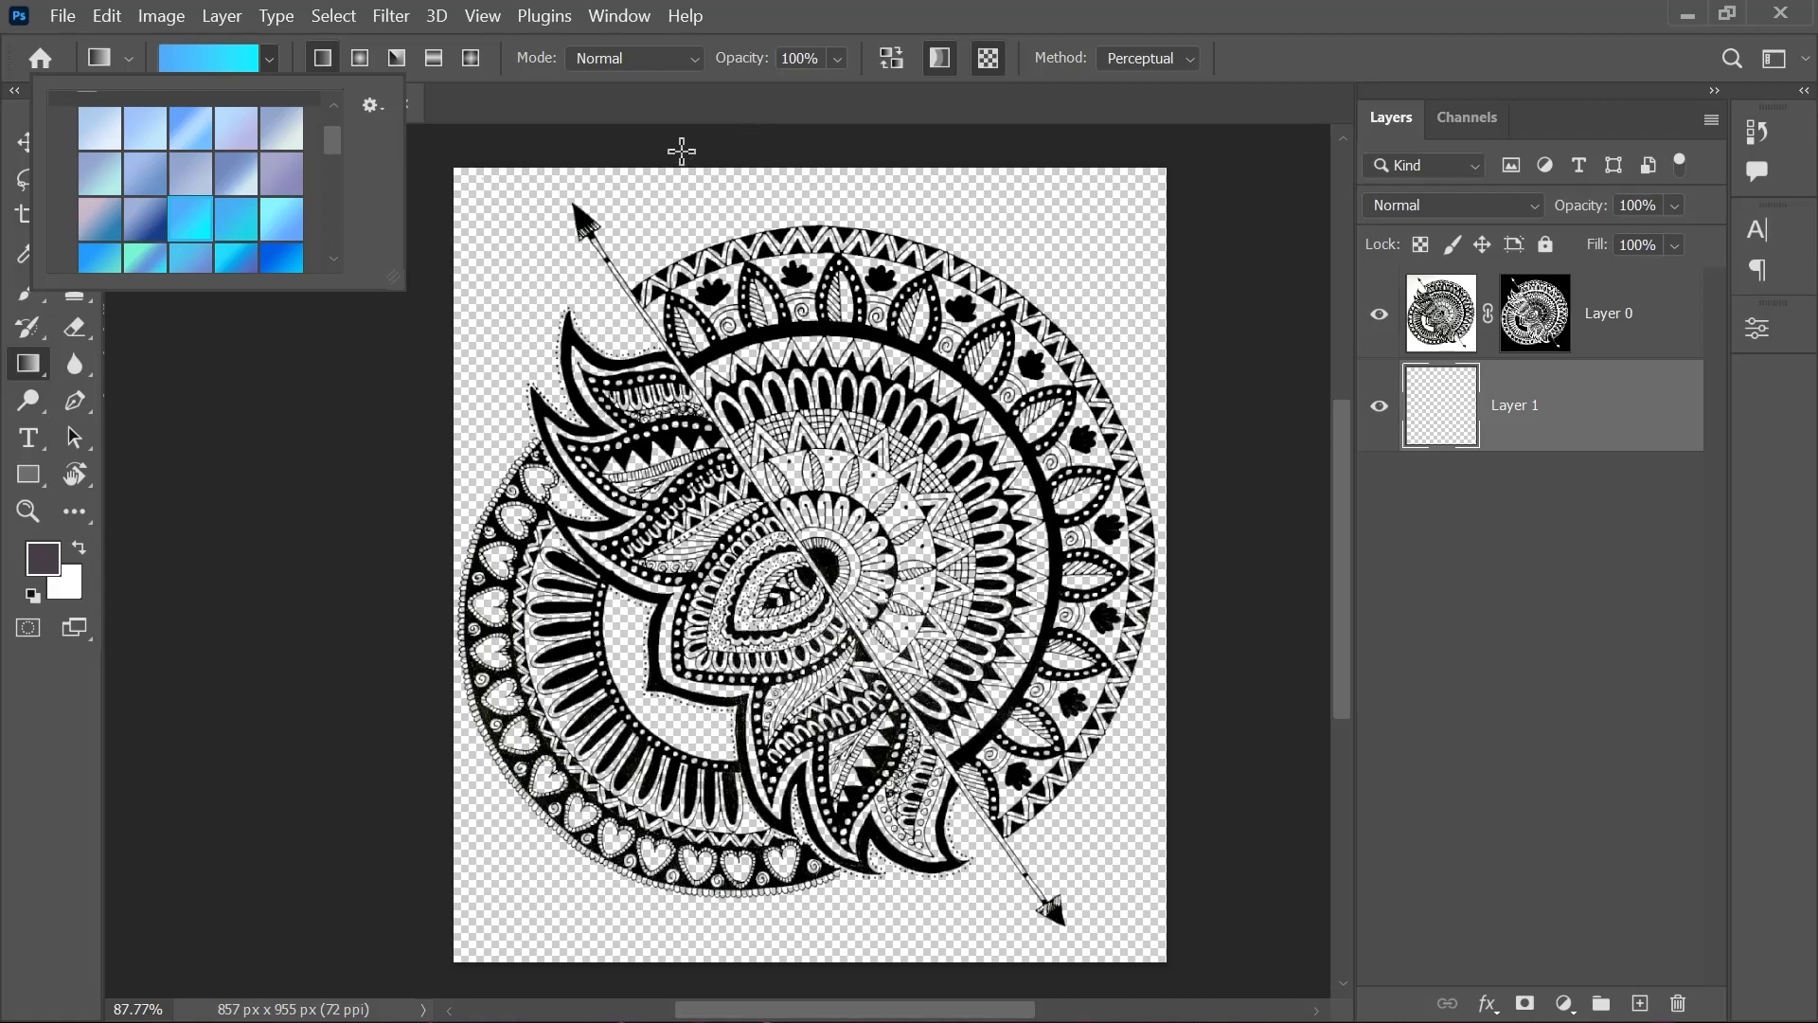
- Fill the new layer with a linear gradient running diagonally from the canvas's upper-left corner to its lower-right corner
{"action": "left_click", "coordinate": [465, 145]}
{"action": "left_click_drag", "start_coordinate": [627, 398], "coordinate": [539, 316]}
{"action": "left_click_drag", "start_coordinate": [793, 595], "coordinate": [1178, 808]}
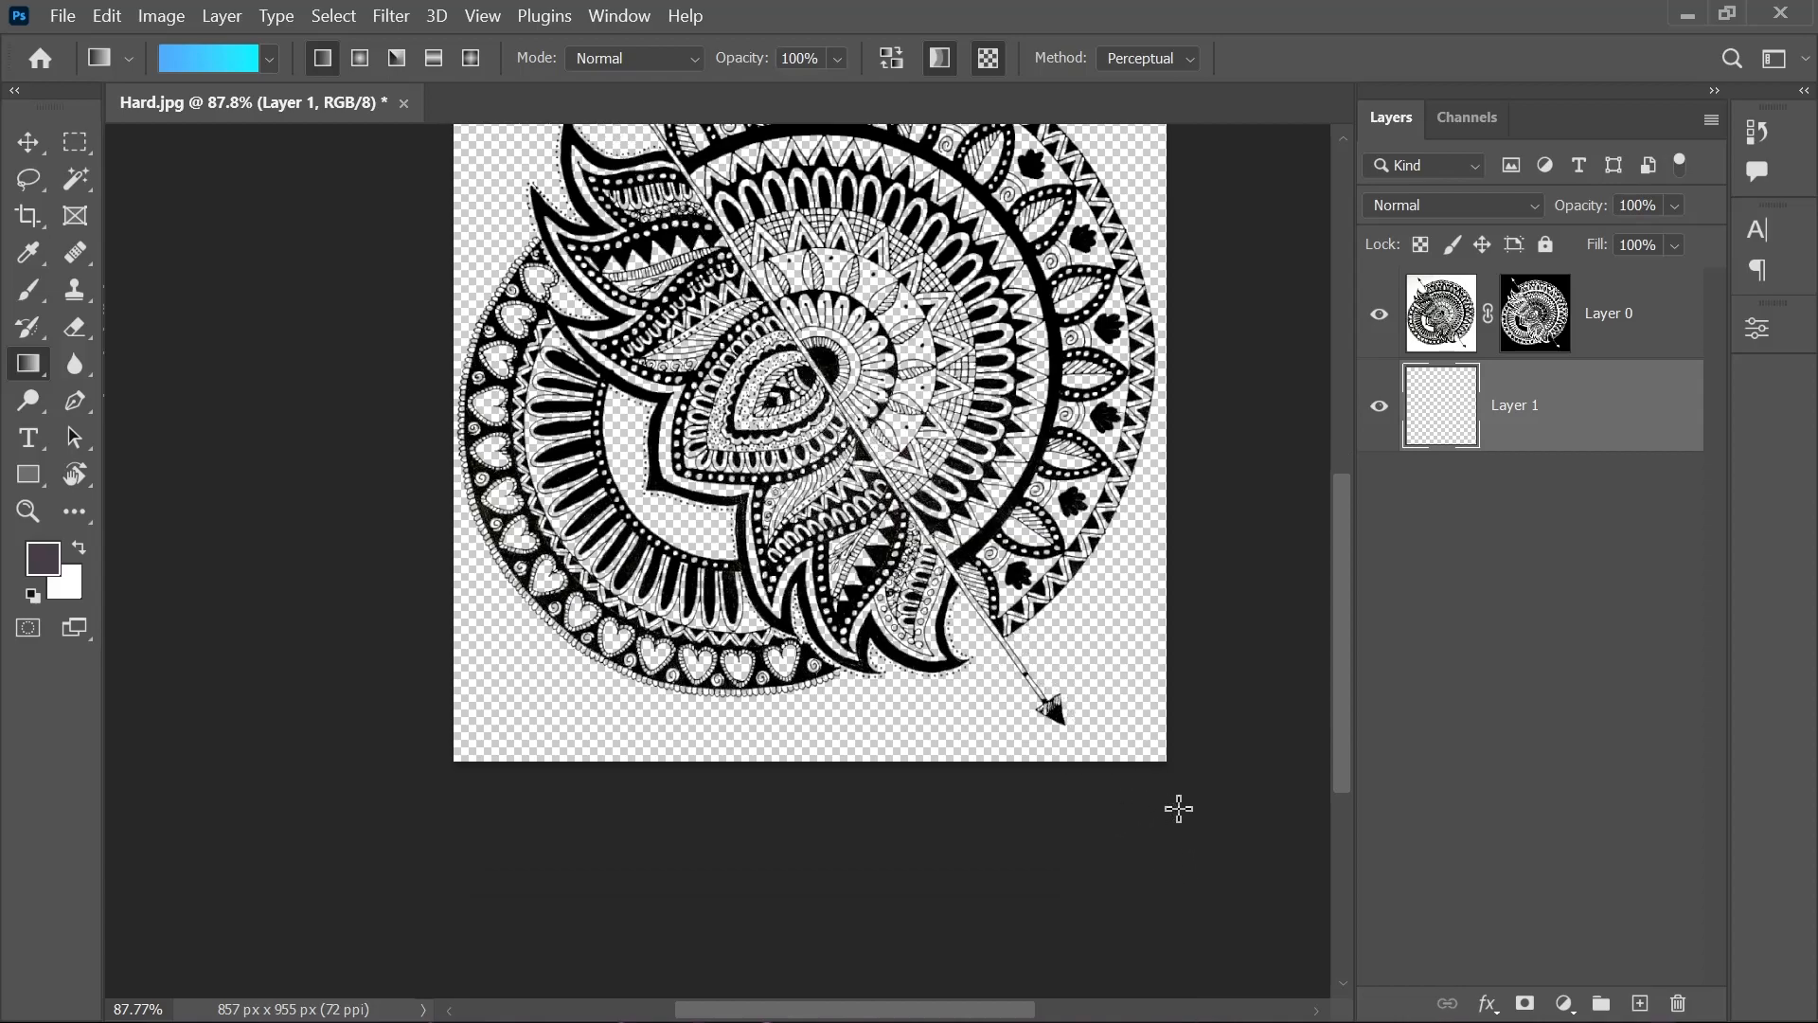
{"action": "left_click_drag", "start_coordinate": [824, 464], "coordinate": [831, 618]}
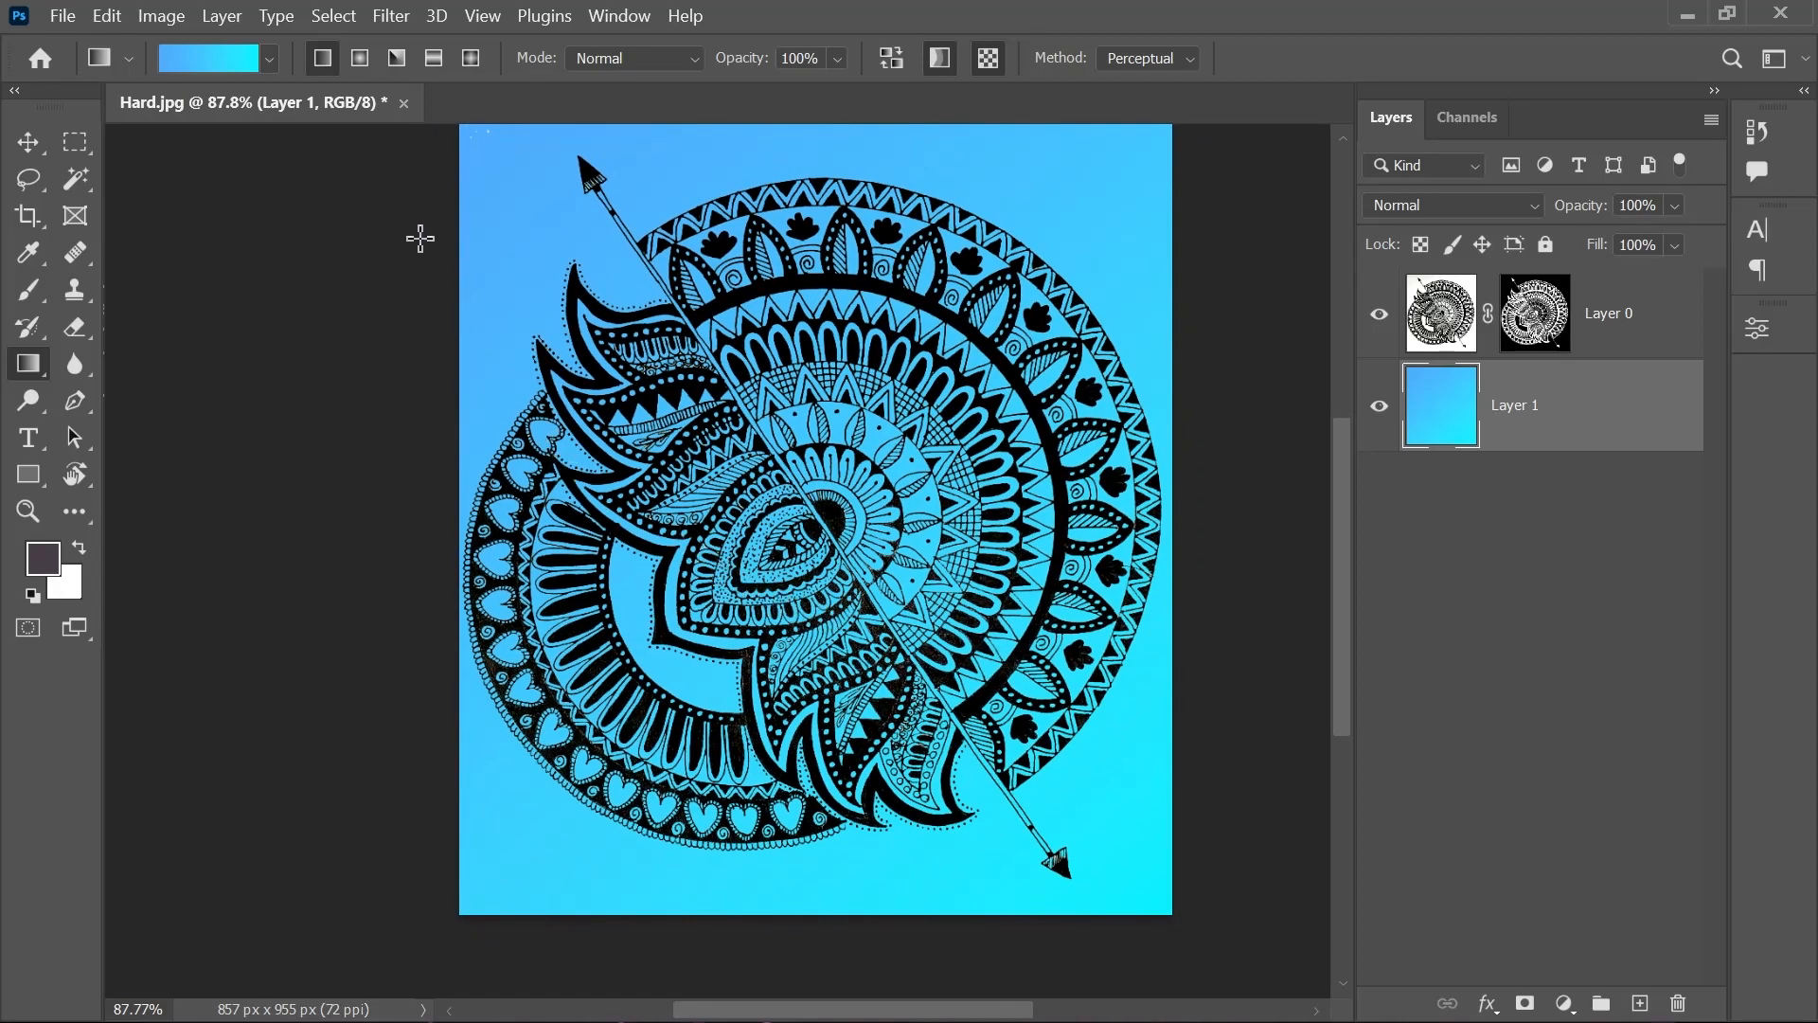
- Target the mandala's layer mask and set up a black brush at size 175 and 100% opacity for the specks in the upper-left corner
{"action": "scroll", "coordinate": [440, 130], "scroll_direction": "up", "scroll_amount": 8, "text": "alt"}
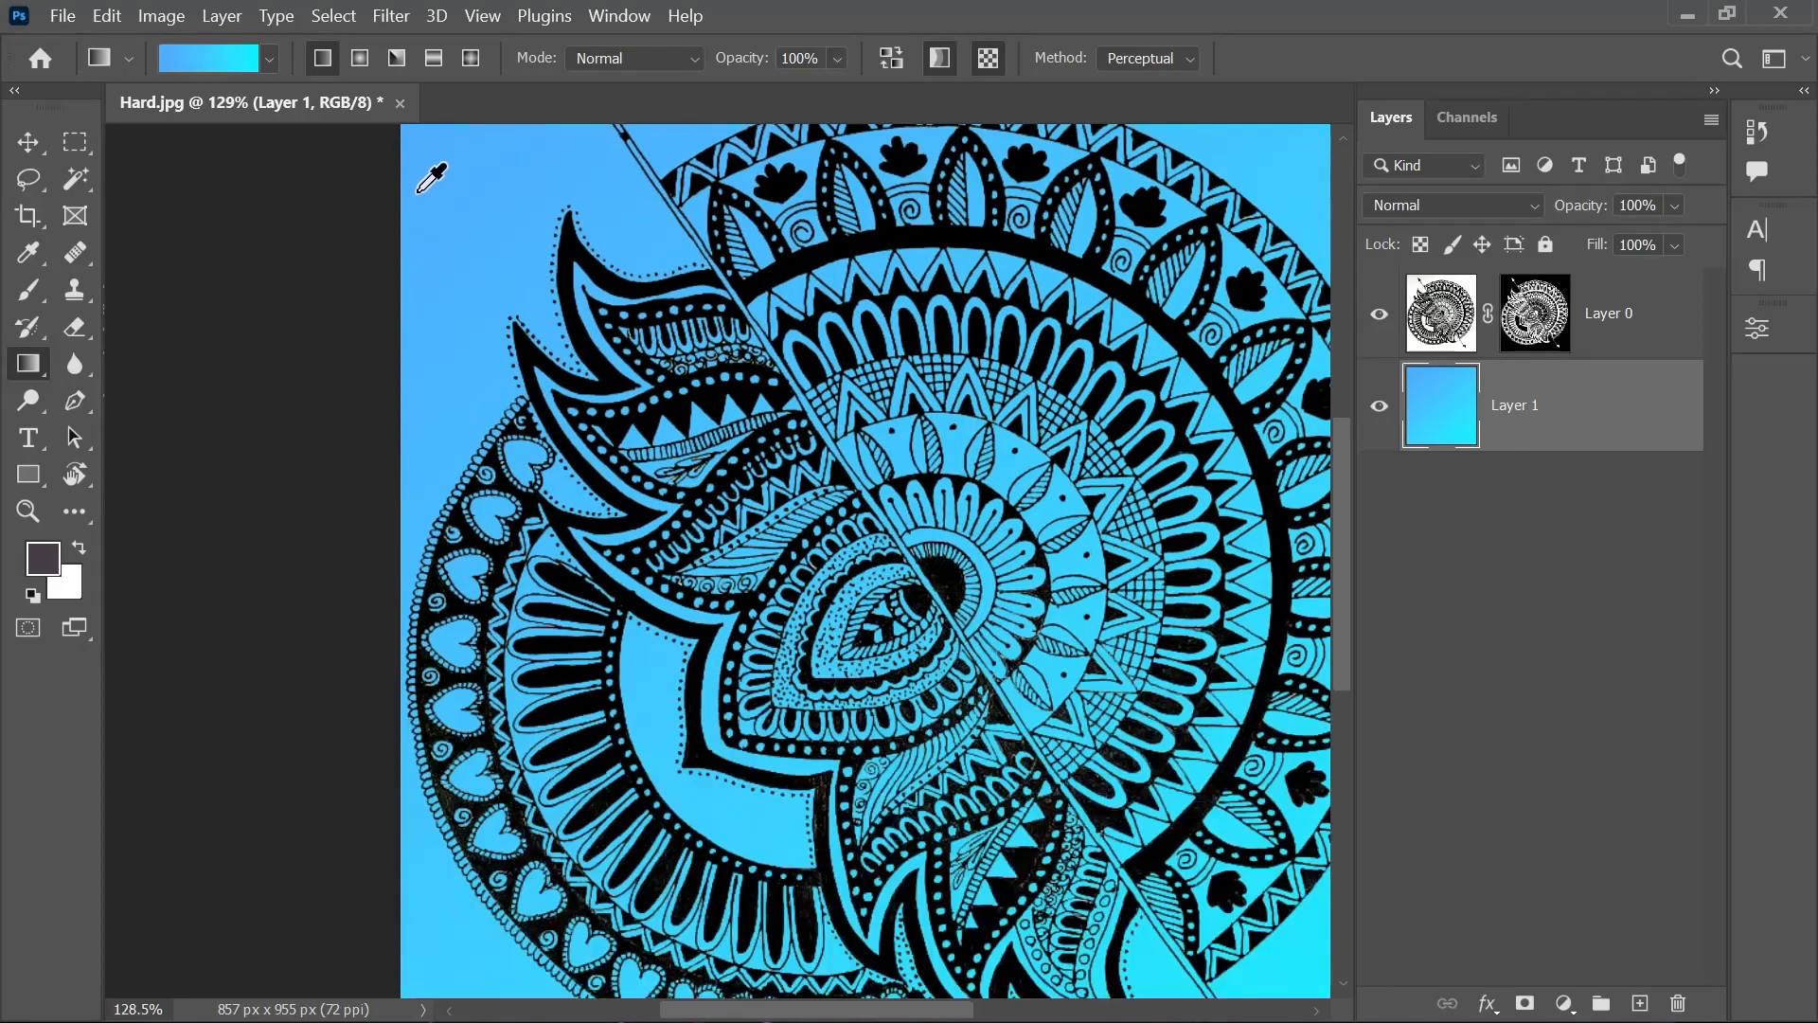
{"action": "left_click_drag", "start_coordinate": [420, 259], "coordinate": [645, 779]}
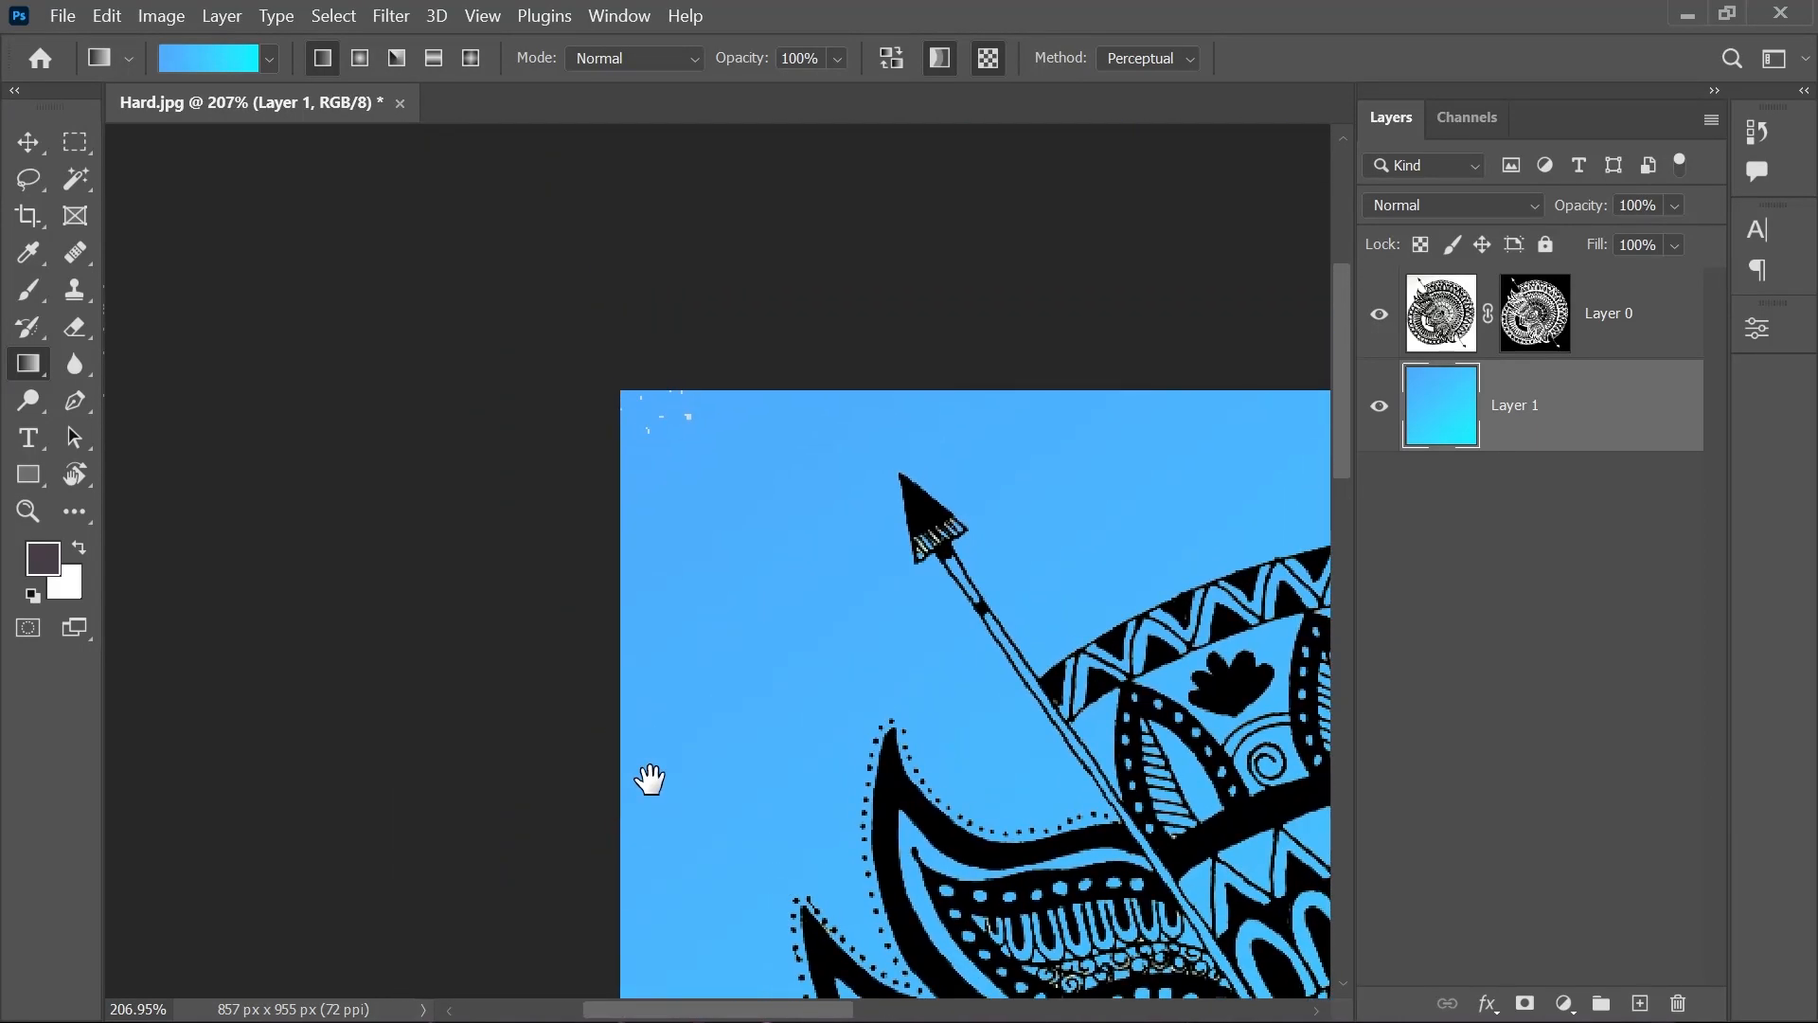
{"action": "left_click", "coordinate": [1534, 322]}
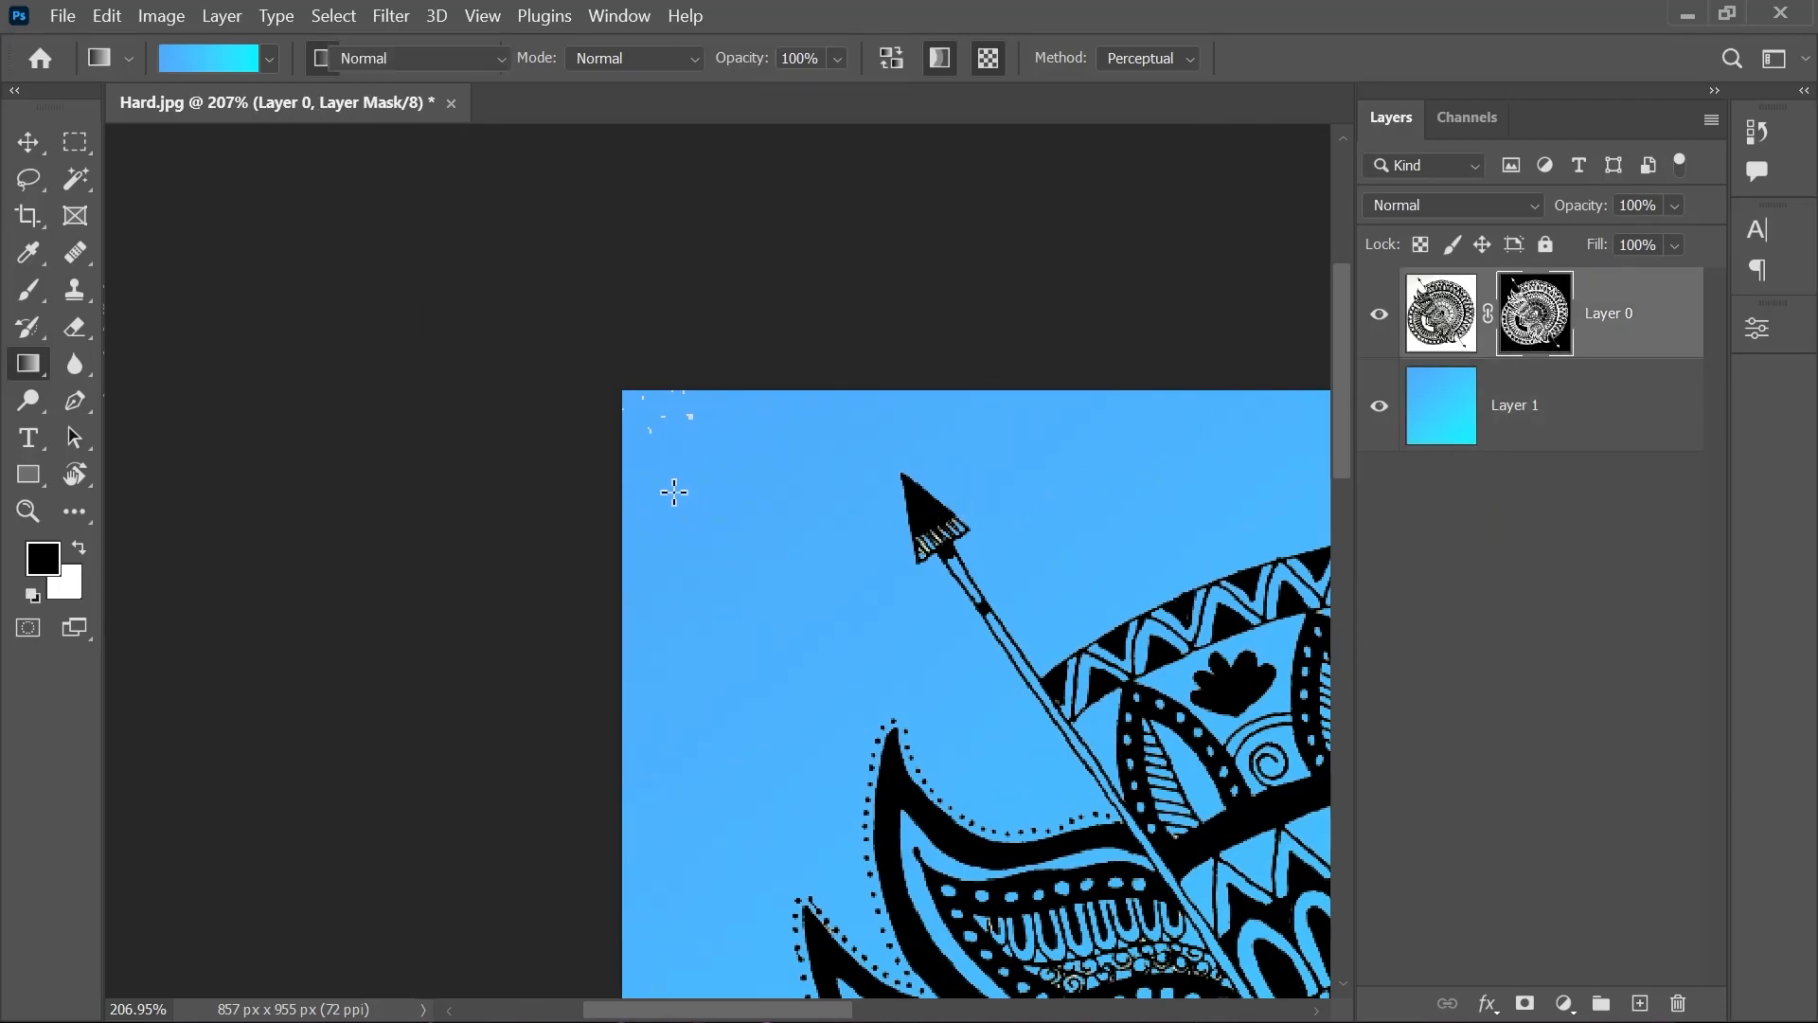
{"action": "key", "text": "b"}
{"action": "key", "text": "bracketleft"}
{"action": "key", "text": "bracketleft"}
{"action": "key", "text": "bracketleft"}
{"action": "key", "text": "bracketleft"}
{"action": "key", "text": "bracketleft"}
{"action": "key", "text": "bracketleft"}
{"action": "key", "text": "bracketleft"}
{"action": "key", "text": "bracketleft"}
{"action": "key", "text": "bracketleft"}
{"action": "key", "text": "bracketleft"}
{"action": "key", "text": "bracketright"}
{"action": "key", "text": "bracketright"}
{"action": "key", "text": "bracketright"}
{"action": "key", "text": "bracketright"}
{"action": "key", "text": "bracketright"}
{"action": "key", "text": "bracketright"}
{"action": "key", "text": "bracketright"}
{"action": "key", "text": "bracketright"}
{"action": "key", "text": "bracketright"}
{"action": "key", "text": "bracketright"}
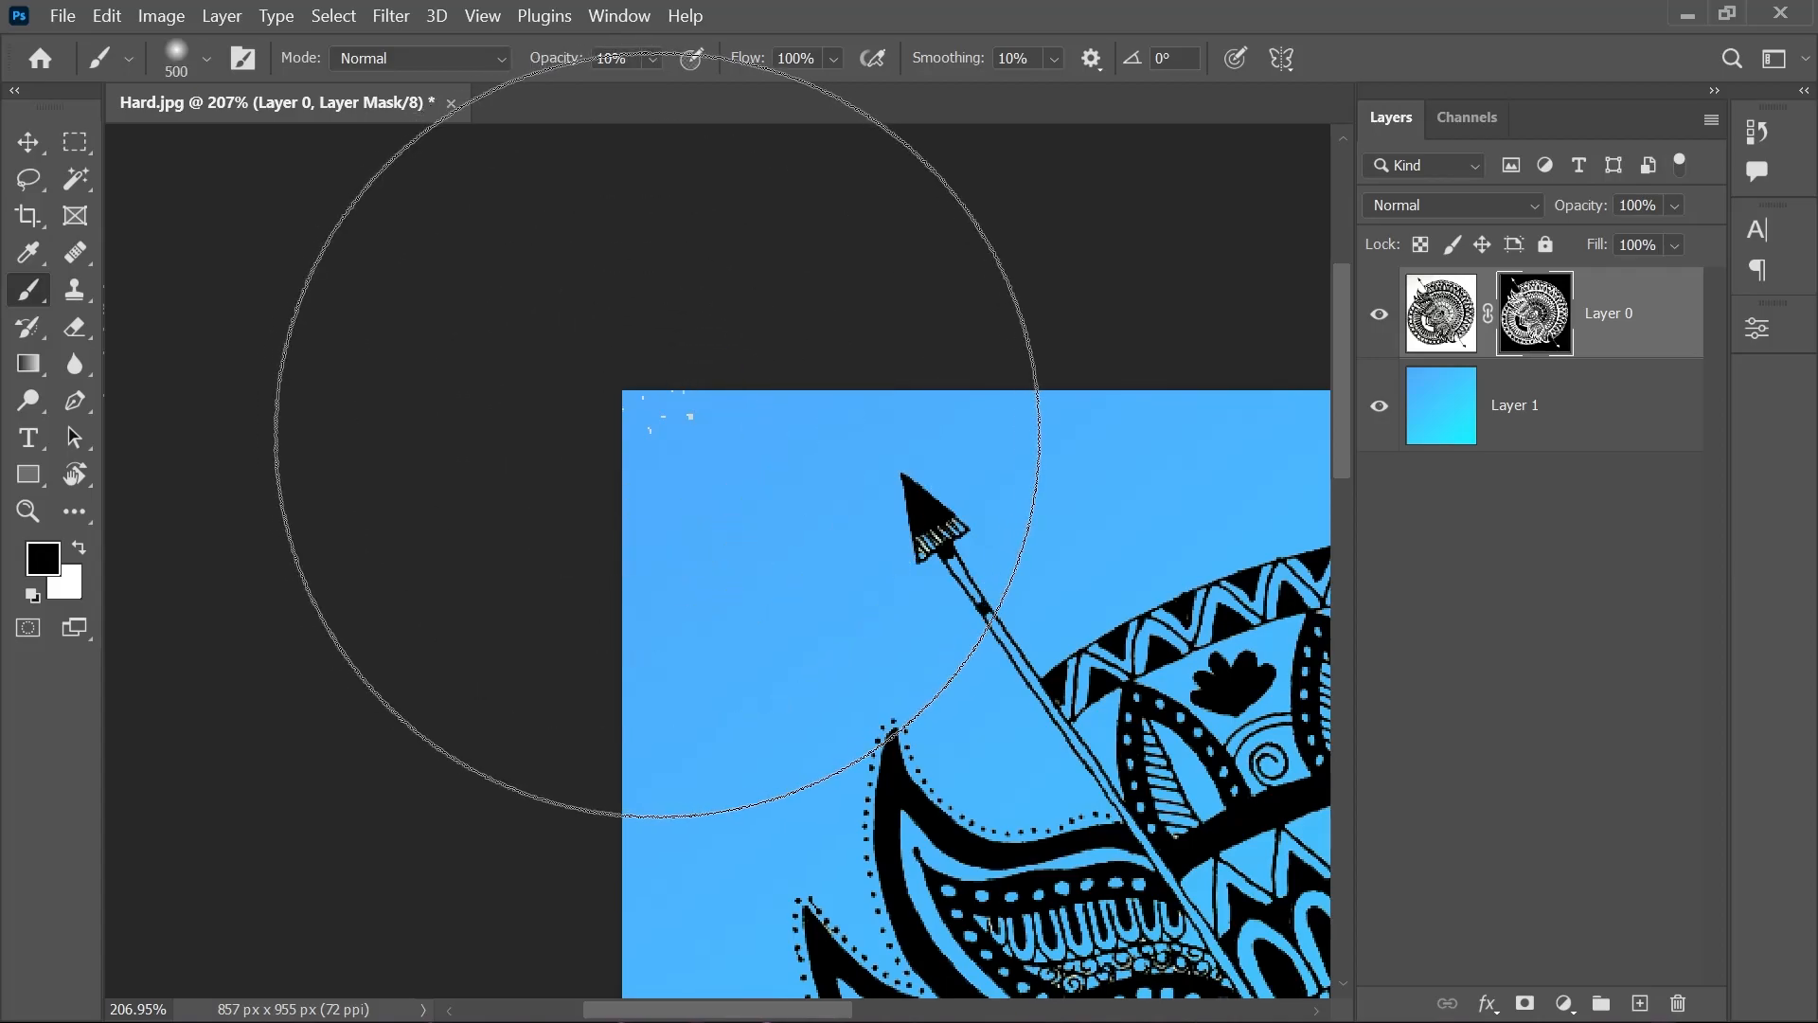
{"action": "key", "text": "bracketleft"}
{"action": "key", "text": "bracketleft"}
{"action": "key", "text": "bracketleft"}
{"action": "key", "text": "bracketleft"}
{"action": "key", "text": "bracketright"}
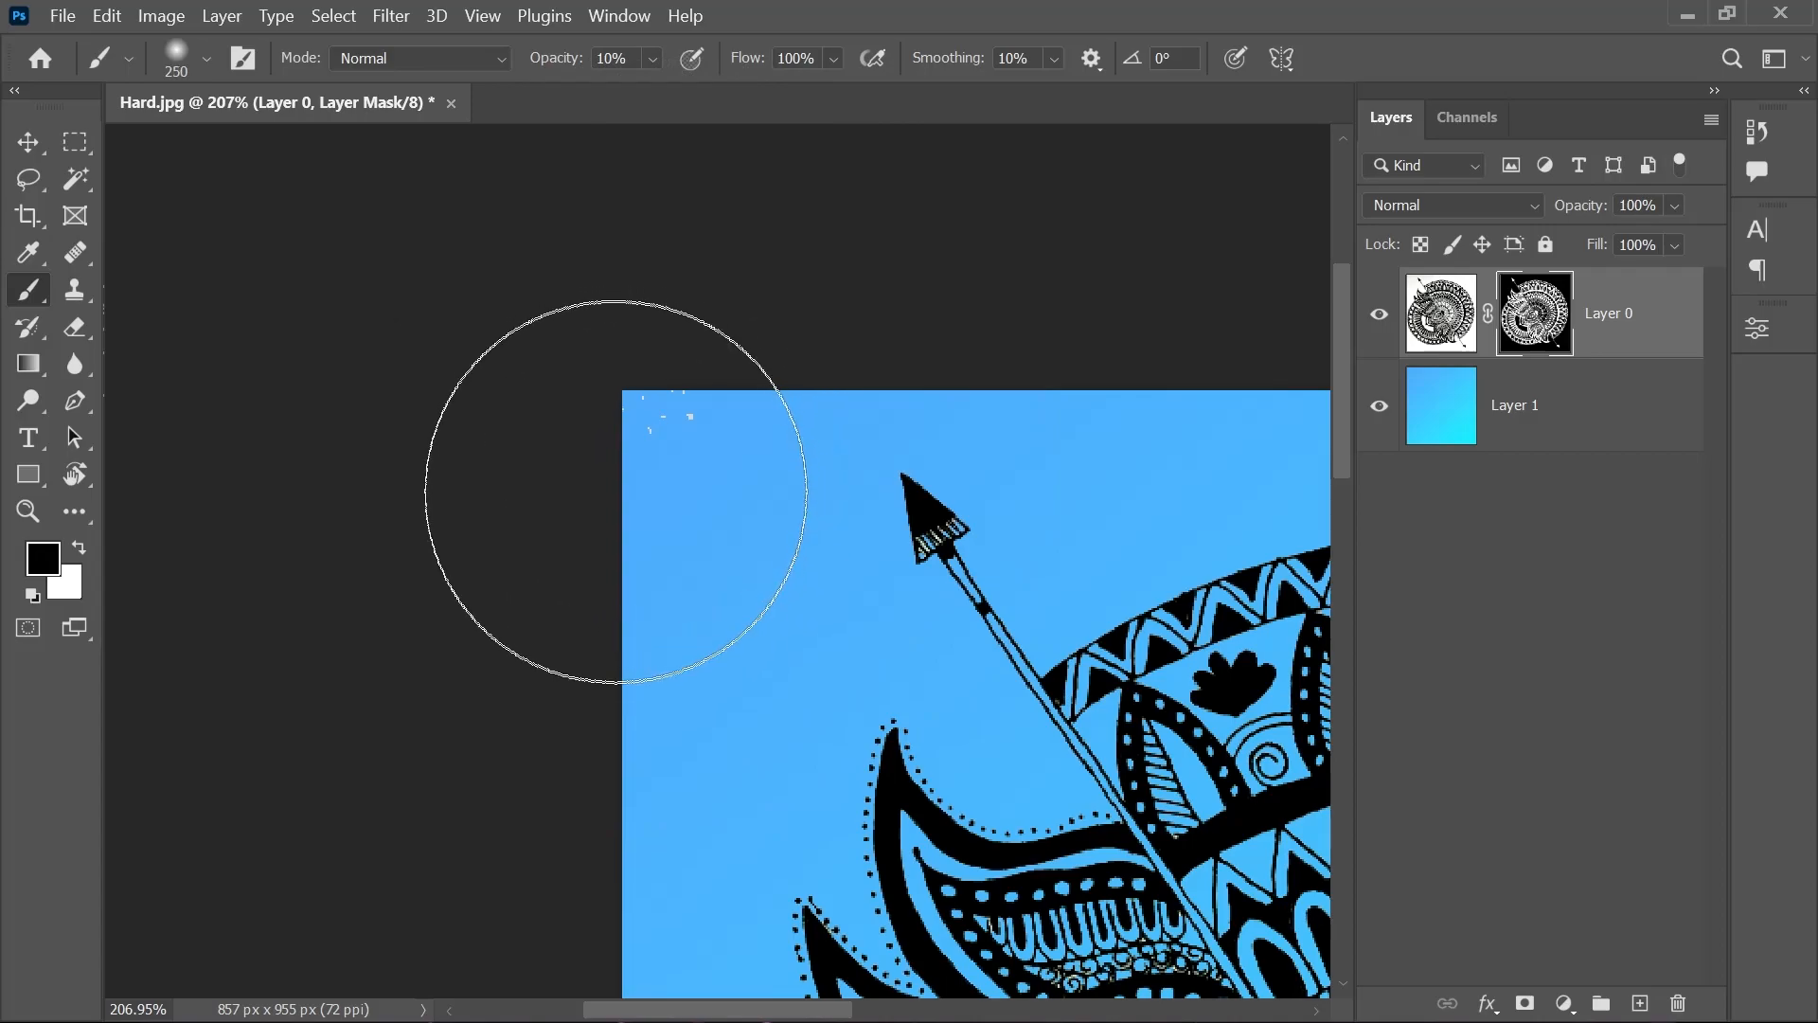
{"action": "key", "text": "bracketright"}
{"action": "key", "text": "bracketright"}
{"action": "key", "text": "bracketleft"}
{"action": "key", "text": "bracketleft"}
{"action": "key", "text": "bracketleft"}
{"action": "key", "text": "bracketleft"}
{"action": "left_click_drag", "start_coordinate": [562, 66], "coordinate": [744, 105]}
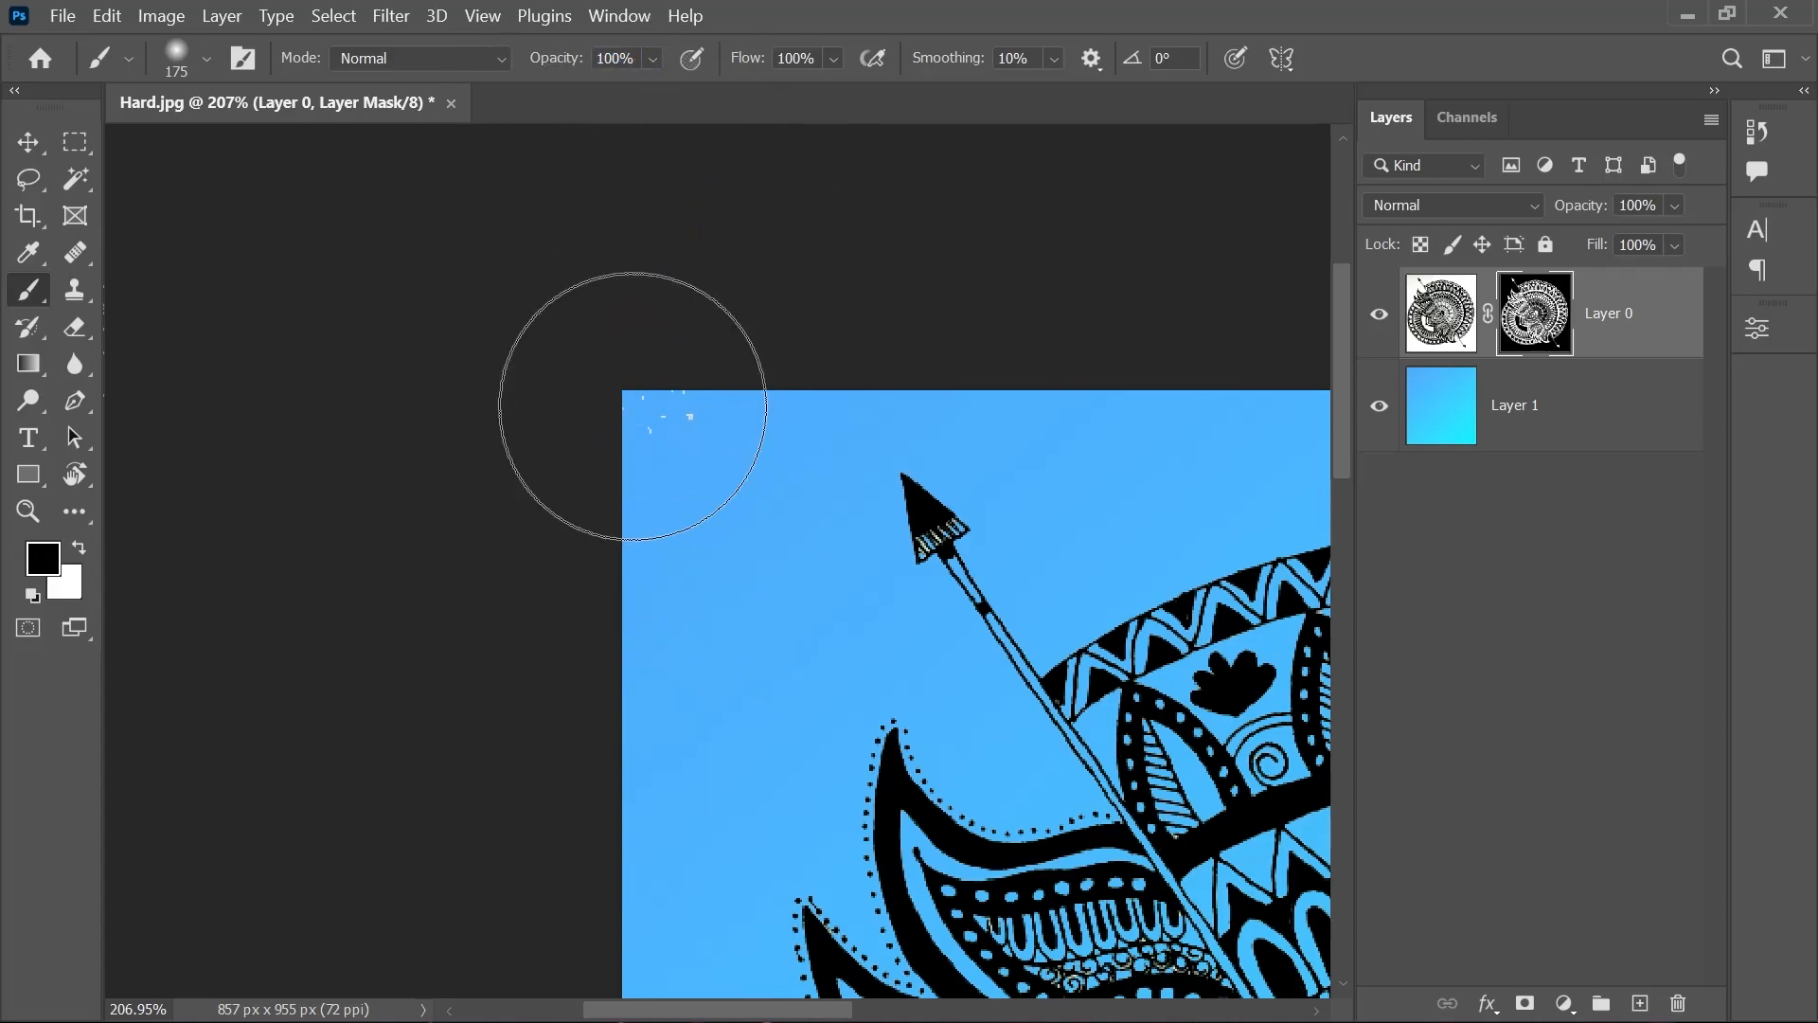
- Try painting over the corner specks on the layer mask and on the drawing itself, and undo both strokes
{"action": "left_click", "coordinate": [634, 390]}
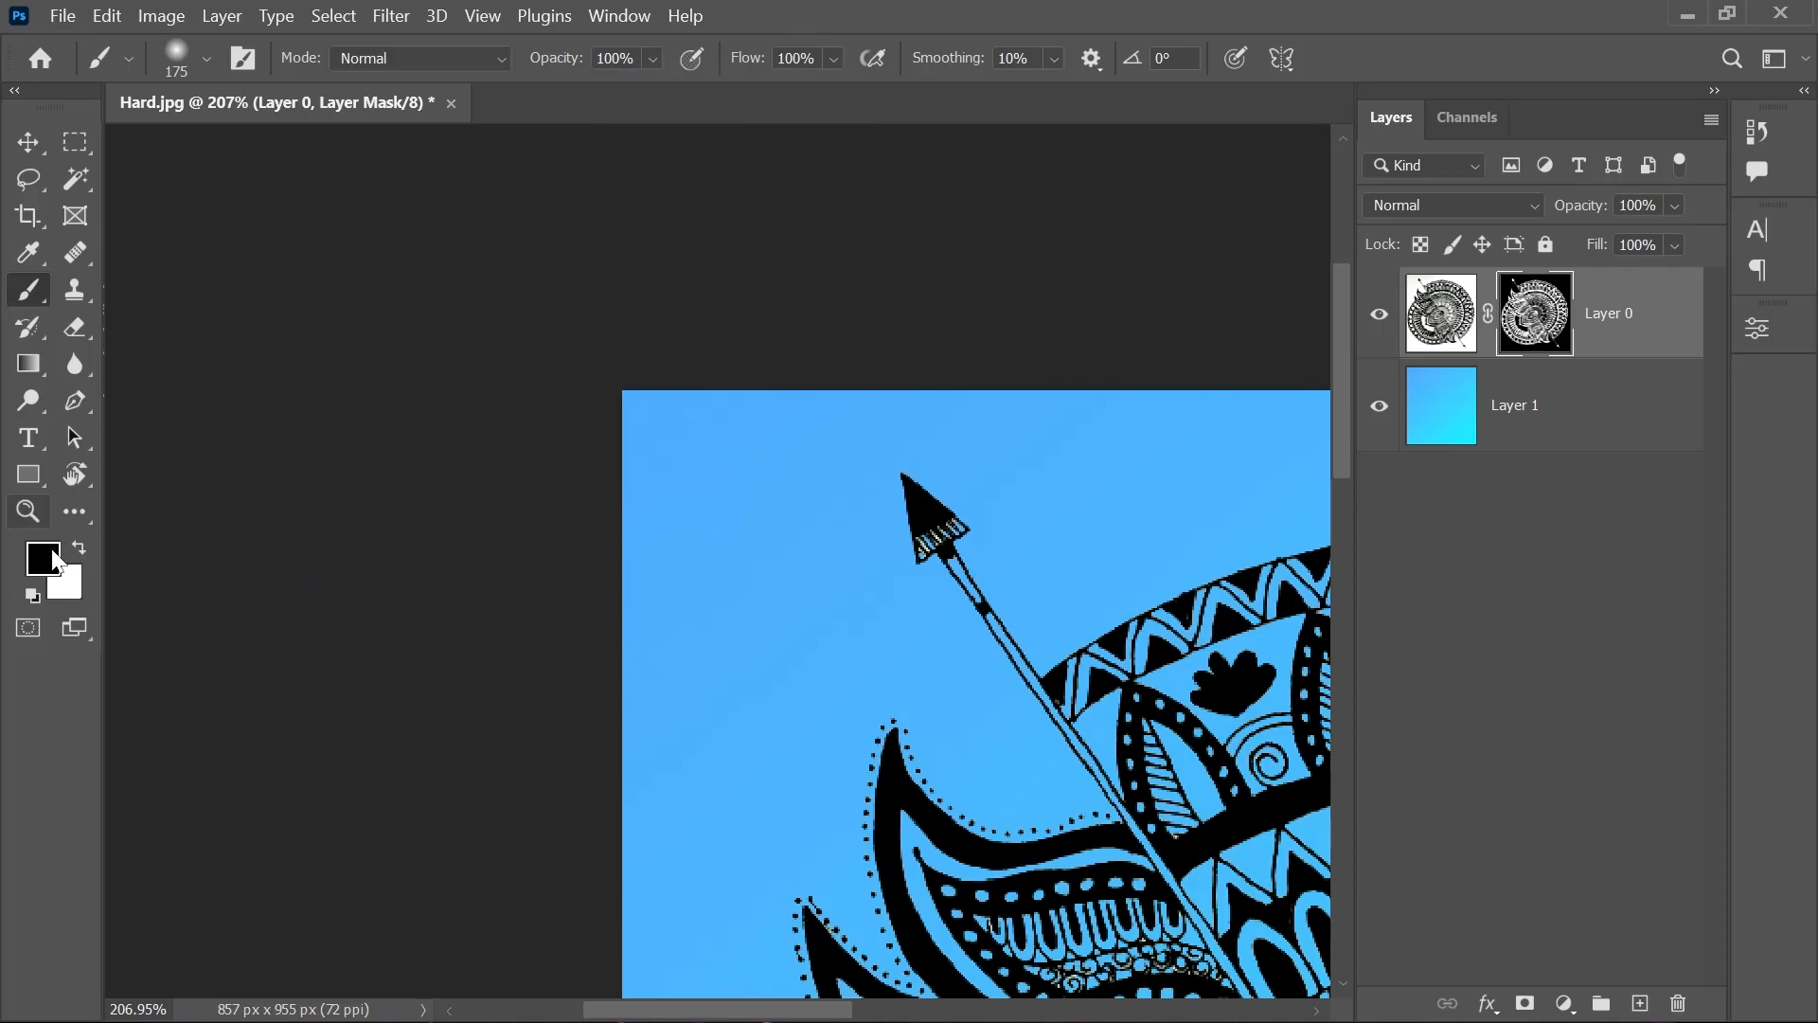
{"action": "key", "text": "ctrl+z"}
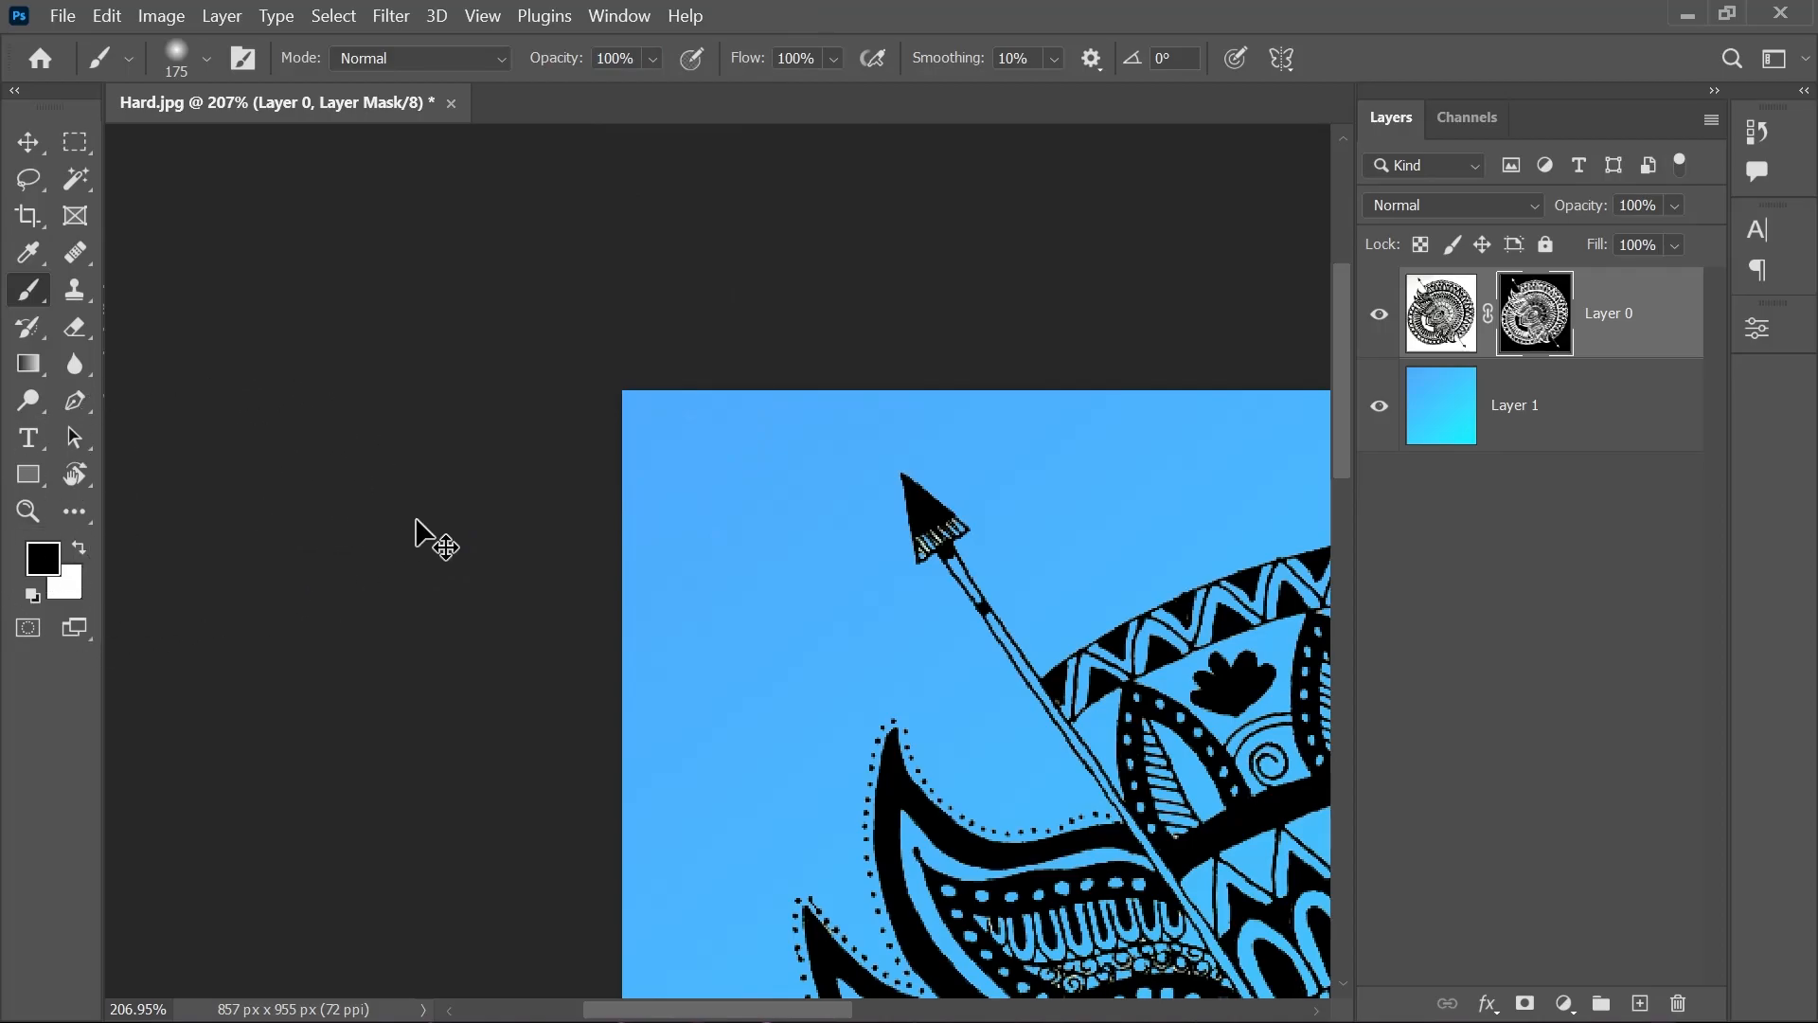
{"action": "key", "text": "ctrl+z"}
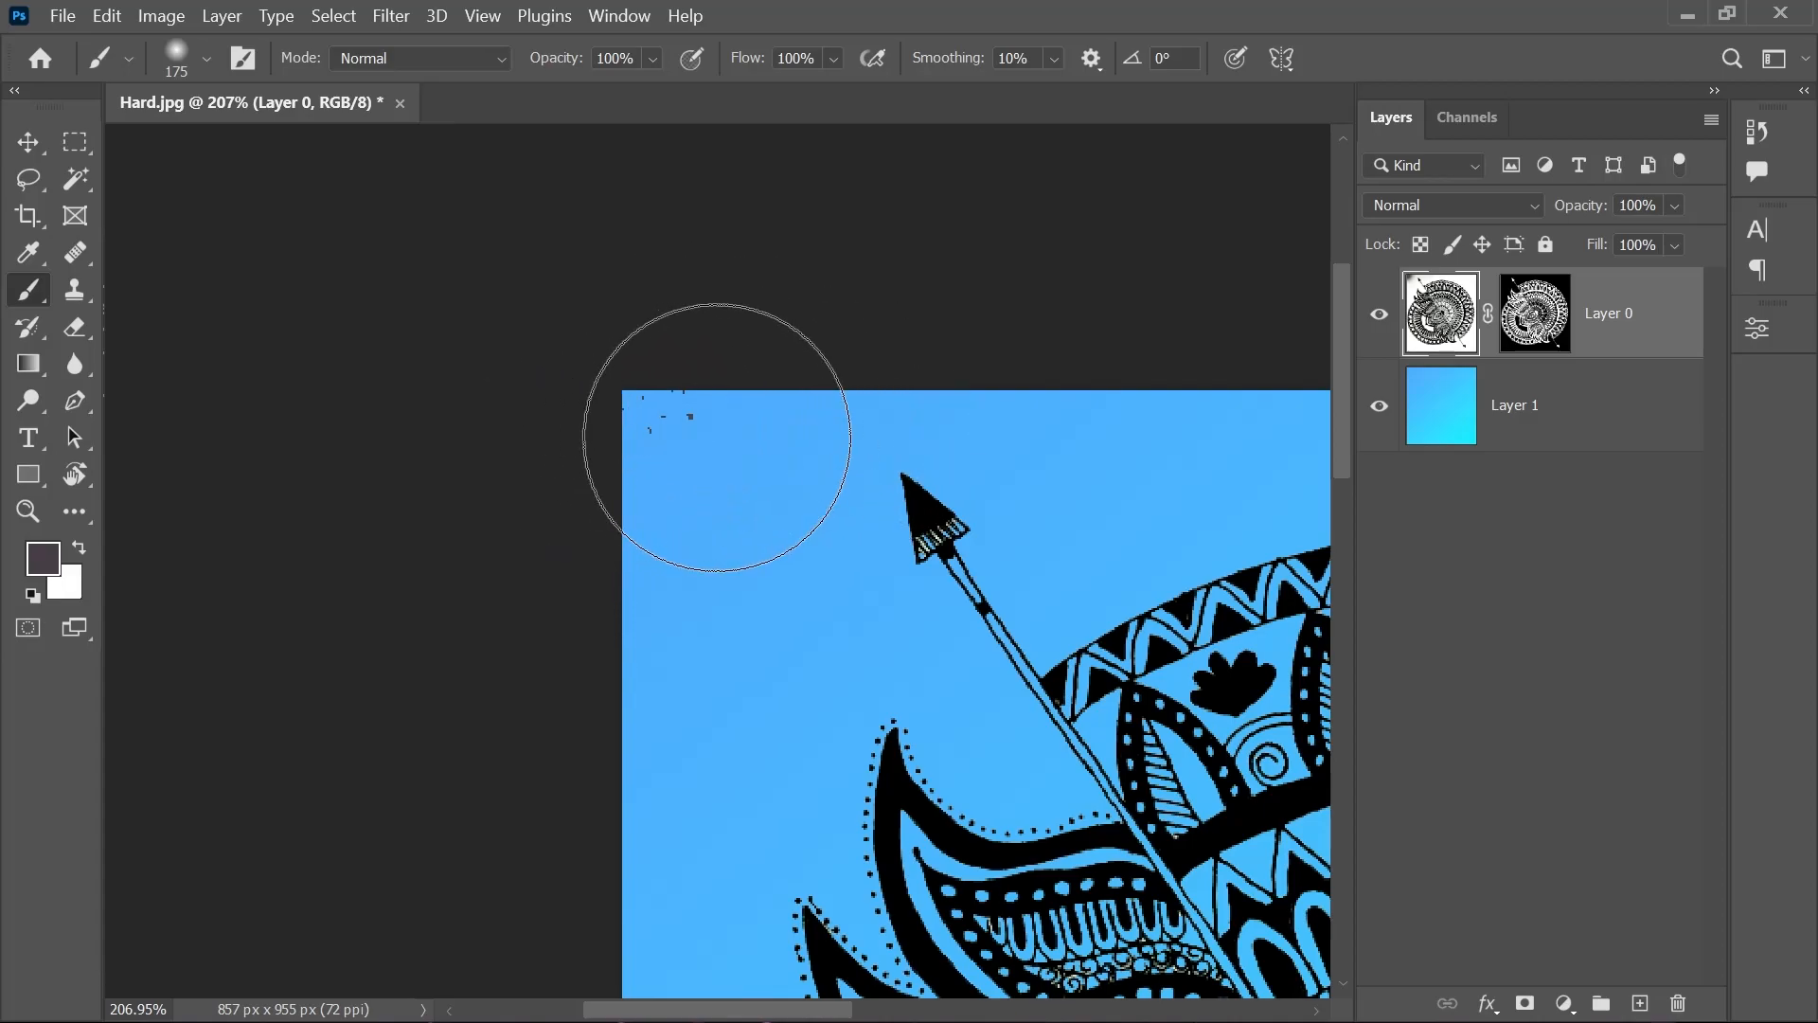
{"action": "key", "text": "ctrl+z"}
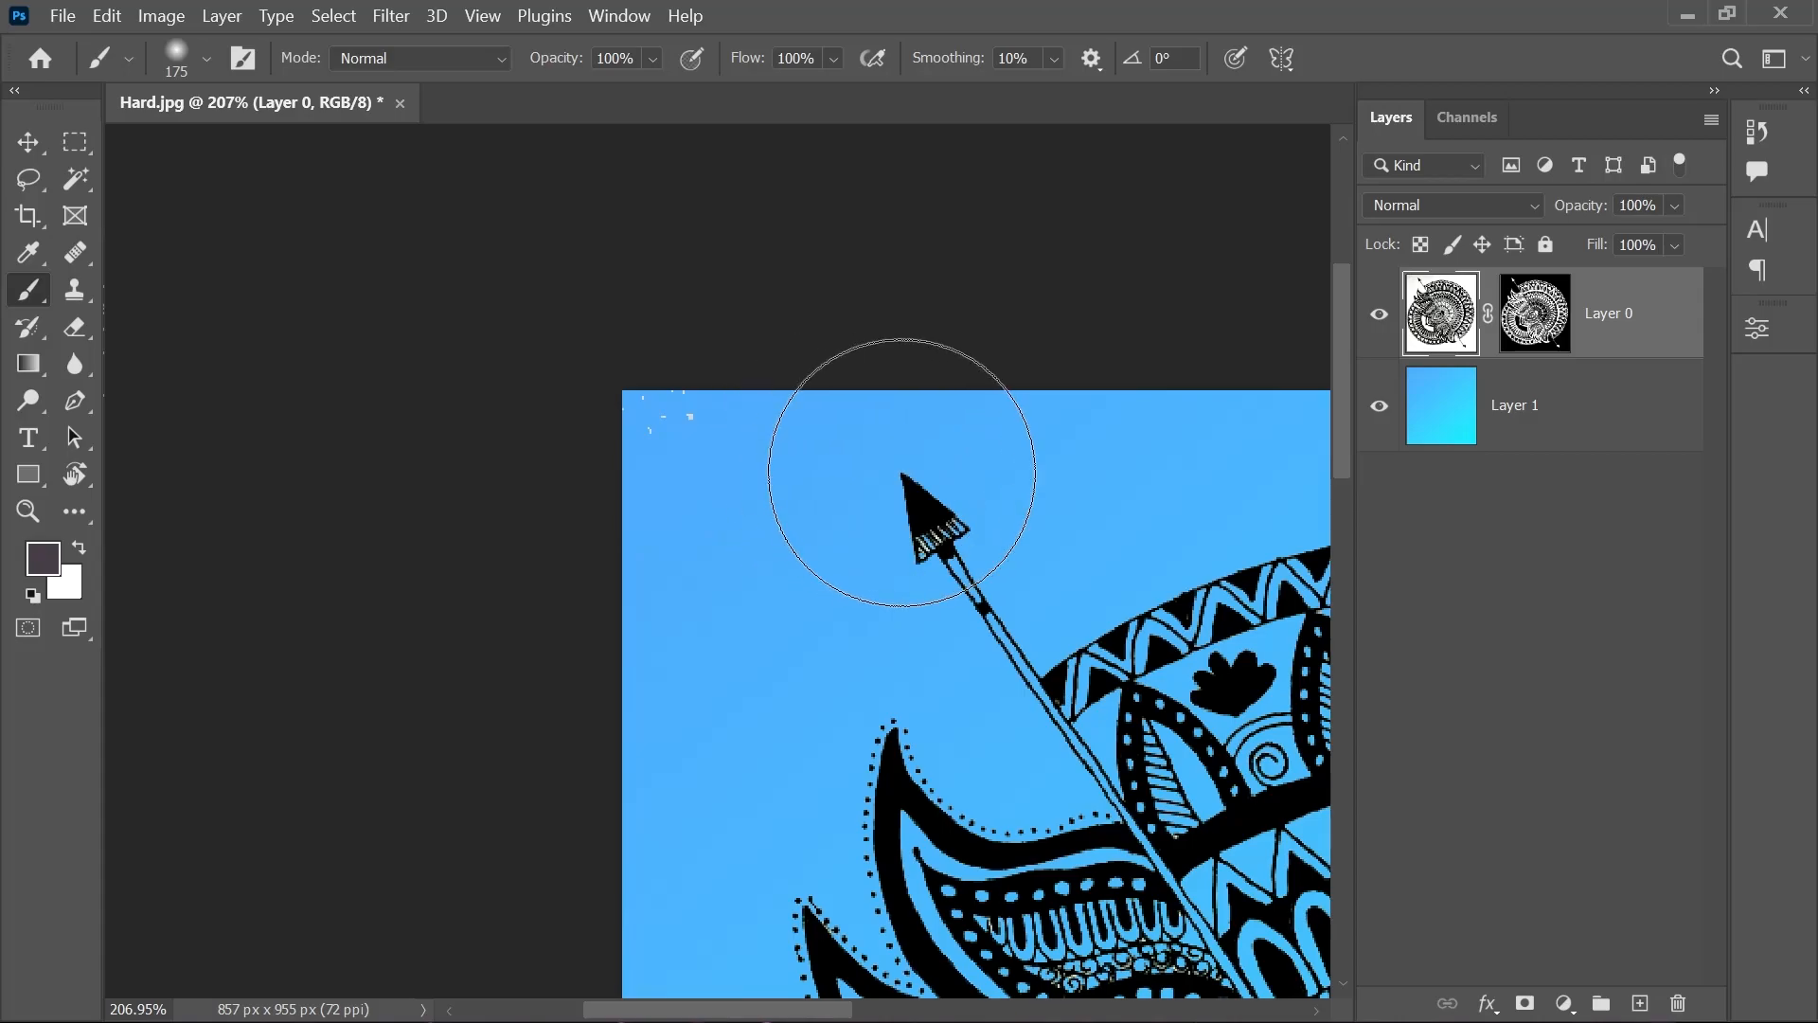
- Paint black on the mandala's layer mask over the white specks in the canvas's upper-left corner
{"action": "left_click", "coordinate": [1551, 327]}
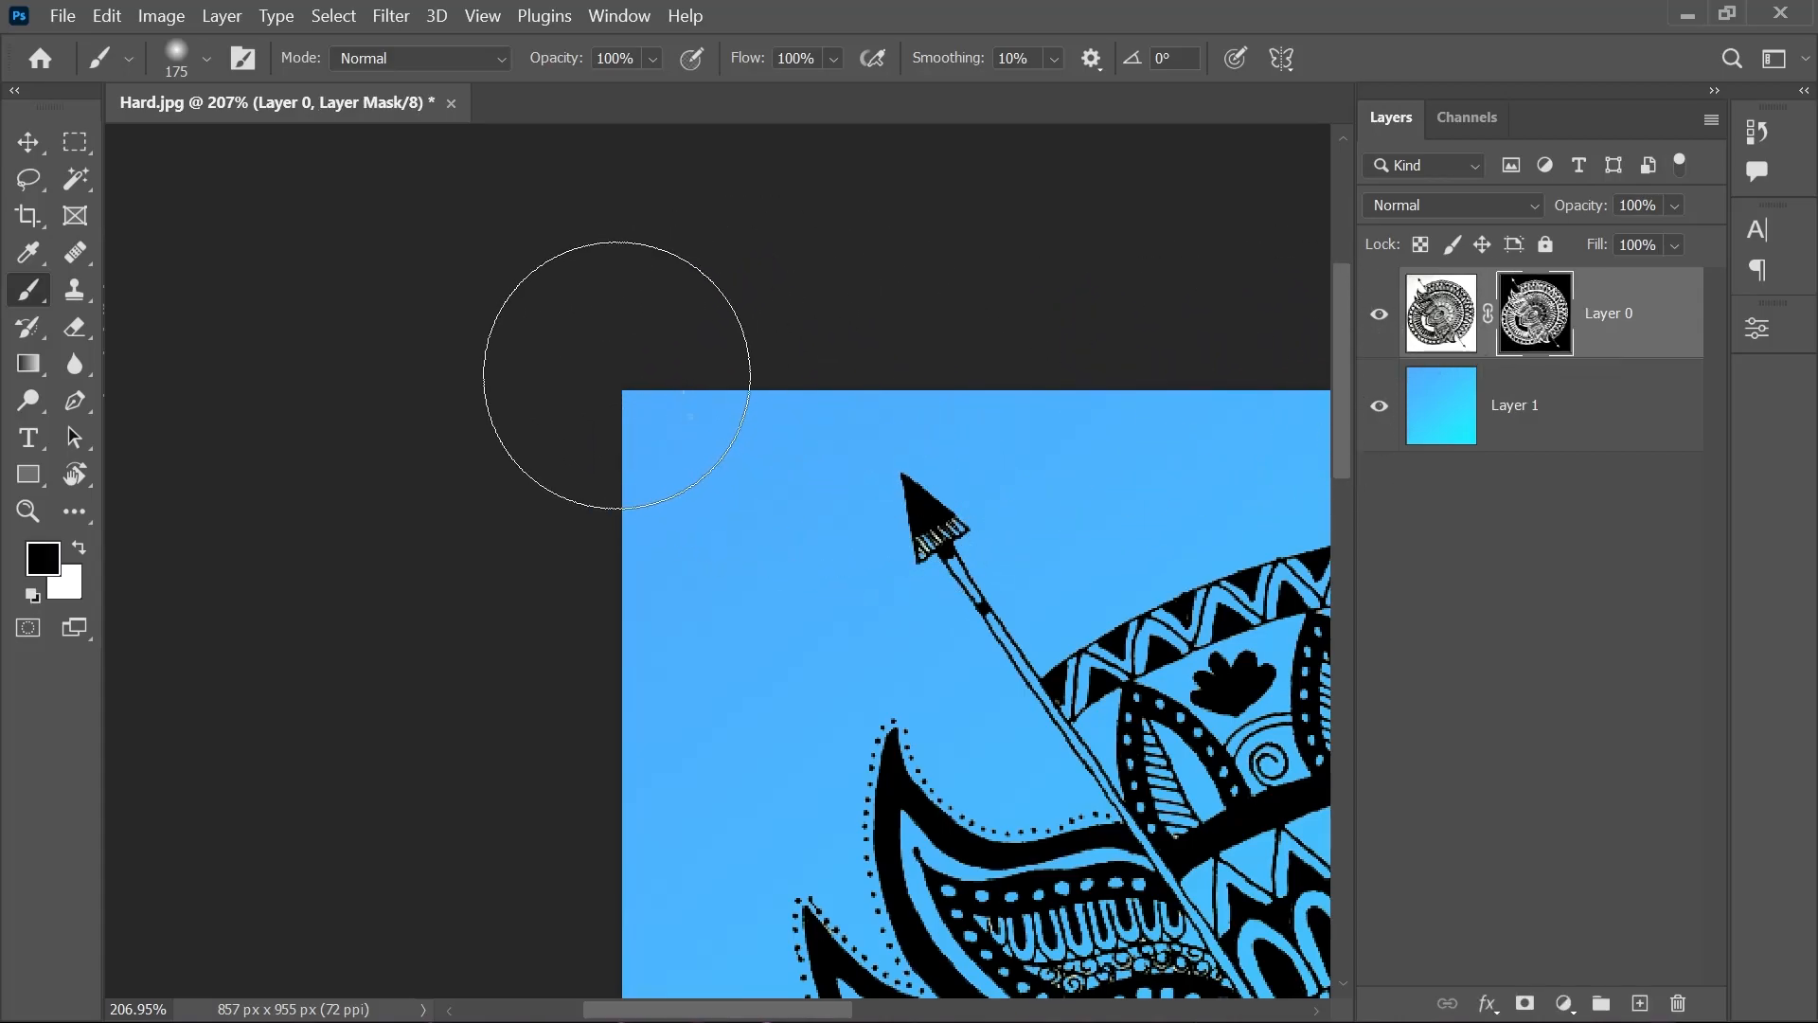
{"action": "scroll", "coordinate": [681, 388], "scroll_direction": "down", "scroll_amount": 3}
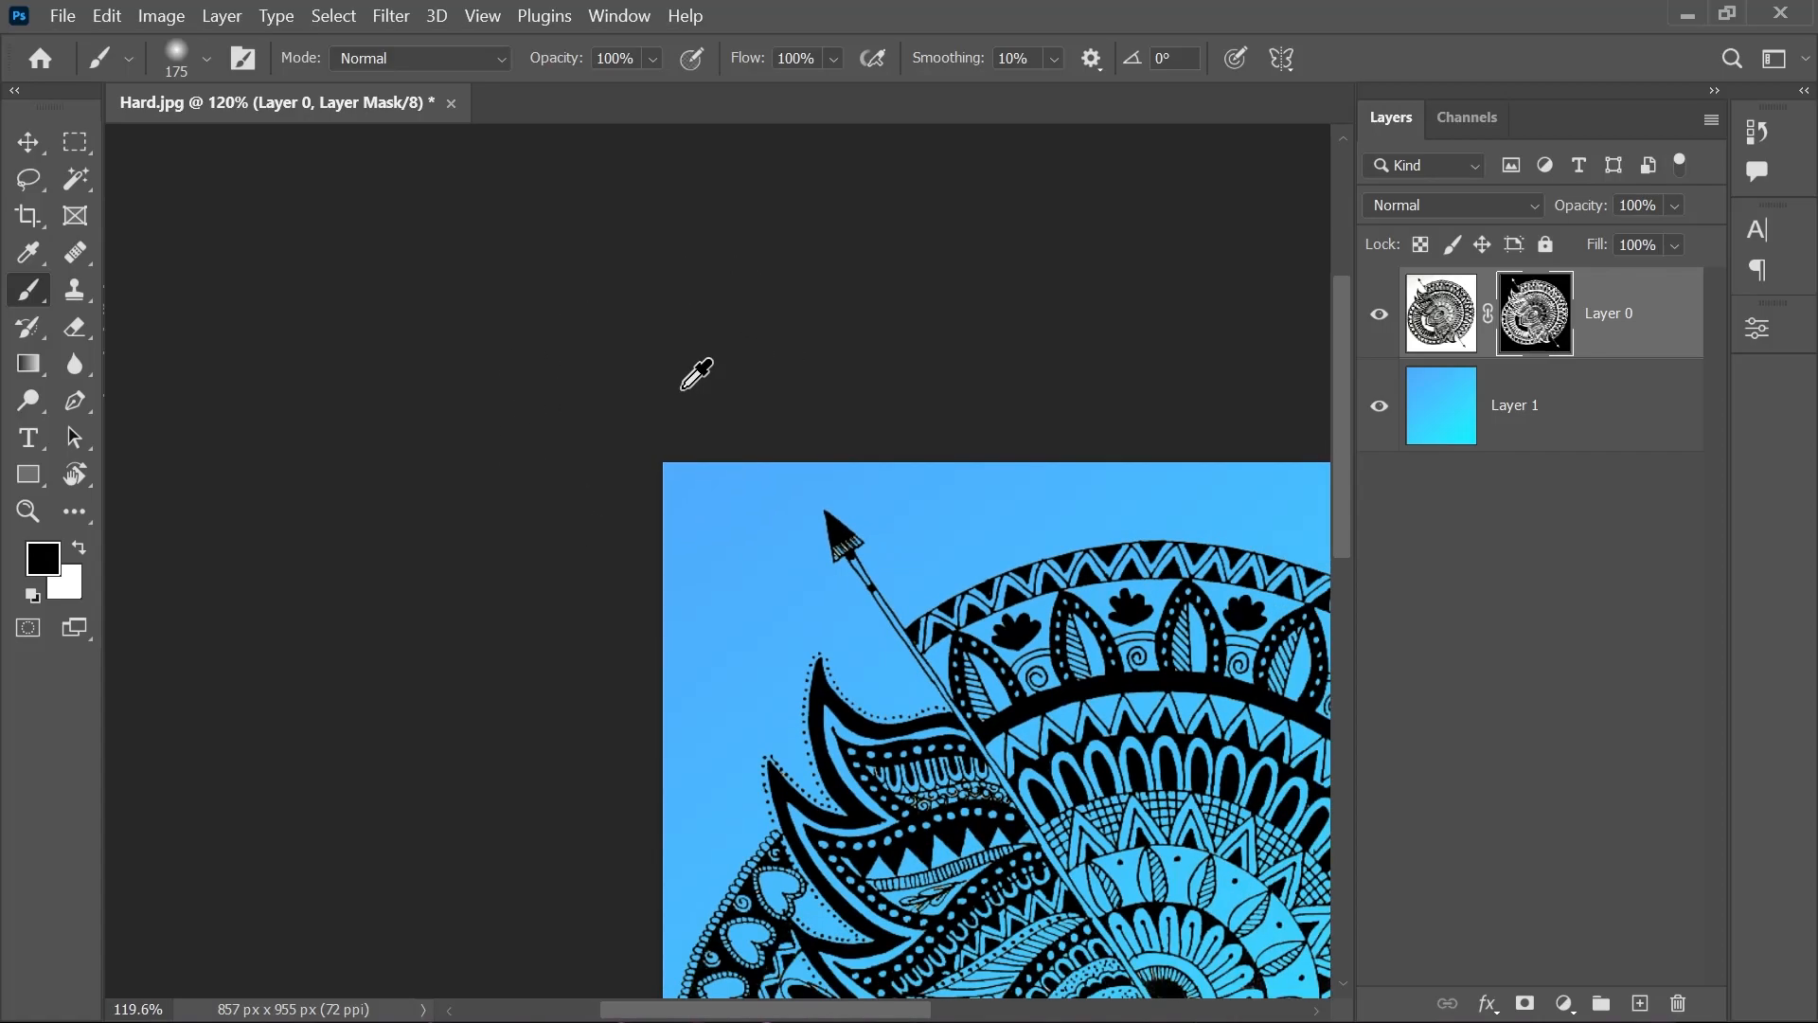
{"action": "scroll", "coordinate": [697, 374], "scroll_direction": "down", "scroll_amount": 5}
{"action": "left_click_drag", "start_coordinate": [730, 458], "coordinate": [725, 315]}
{"action": "scroll", "coordinate": [818, 390], "scroll_direction": "up", "scroll_amount": 1}
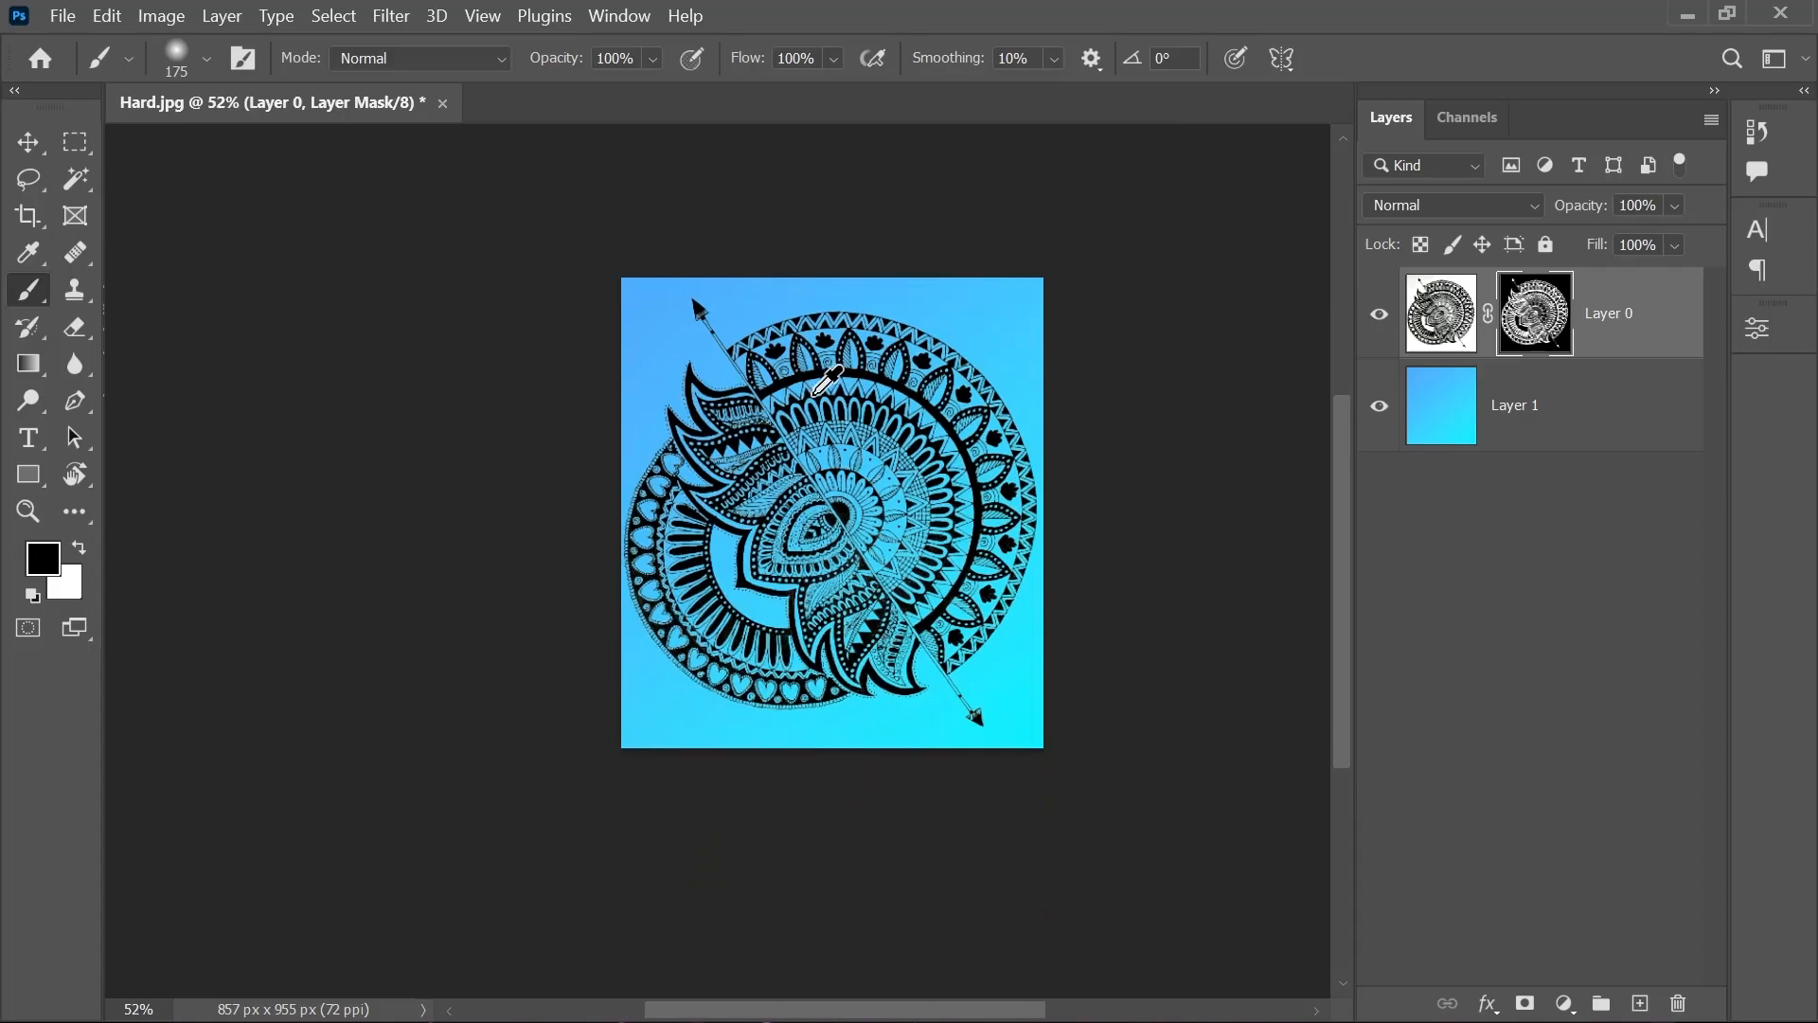
{"action": "scroll", "coordinate": [826, 382], "scroll_direction": "up", "scroll_amount": 2}
{"action": "scroll", "coordinate": [830, 380], "scroll_direction": "up", "scroll_amount": 1}
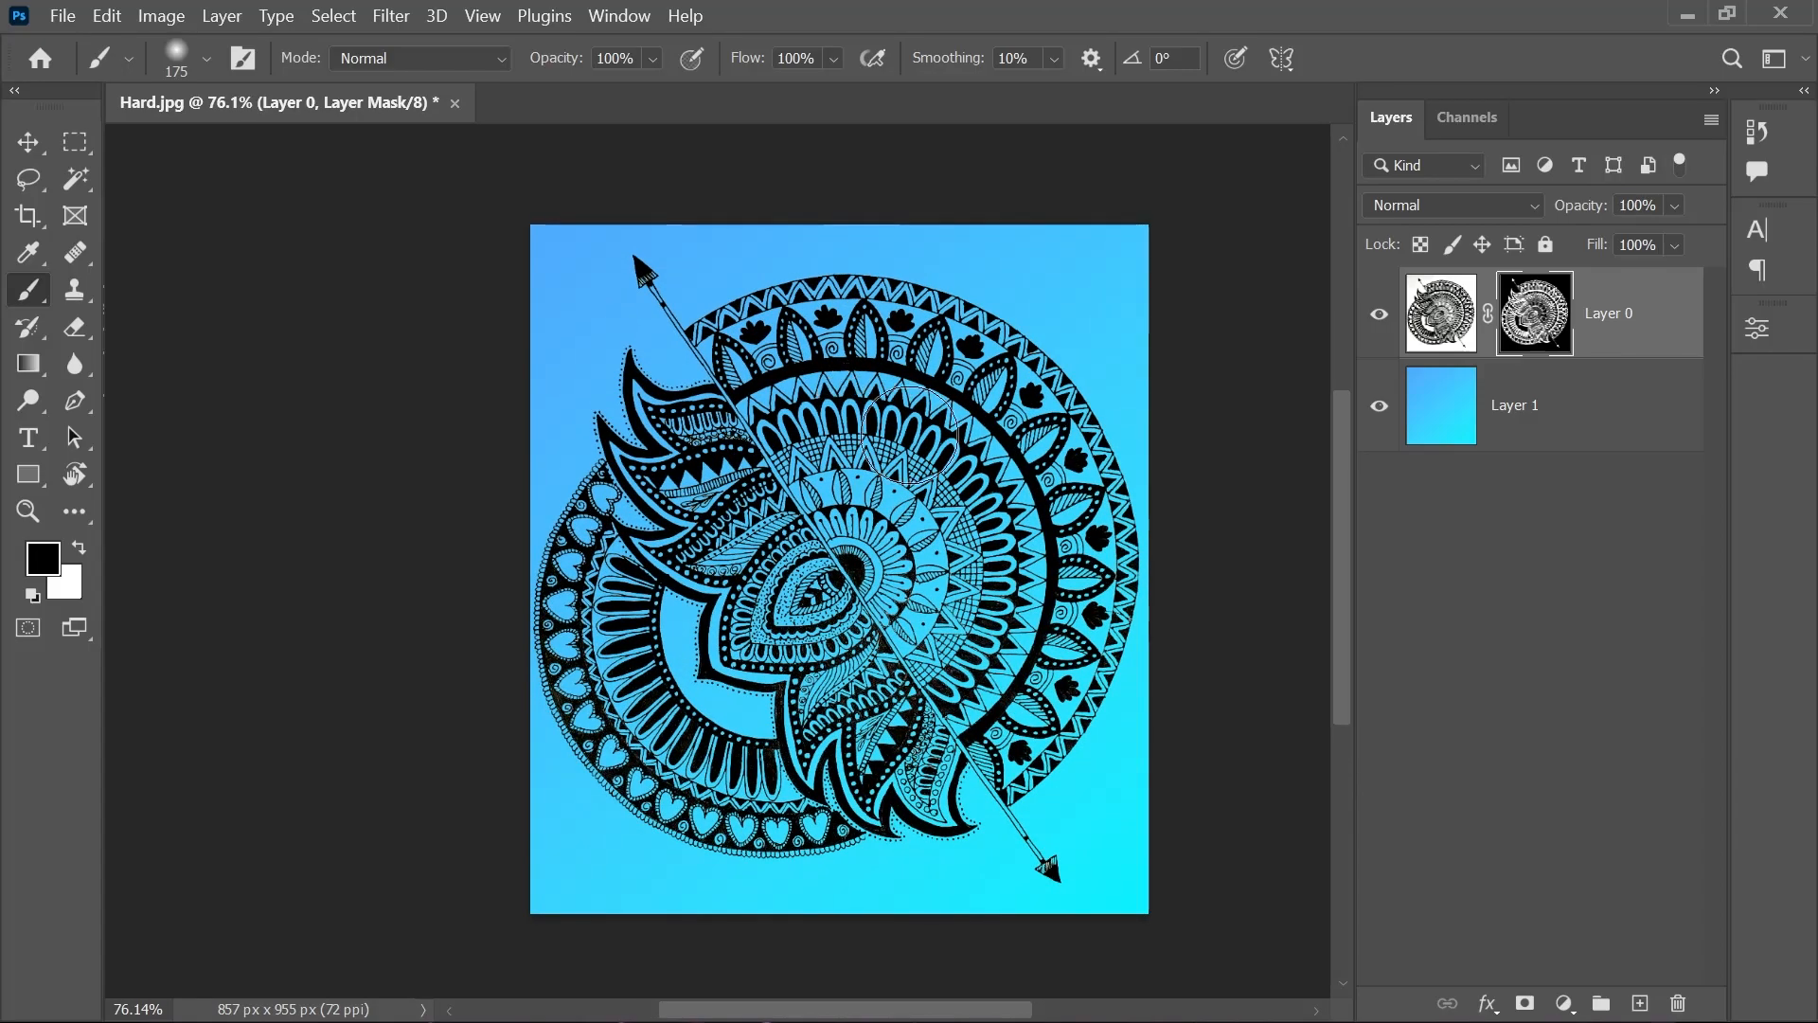